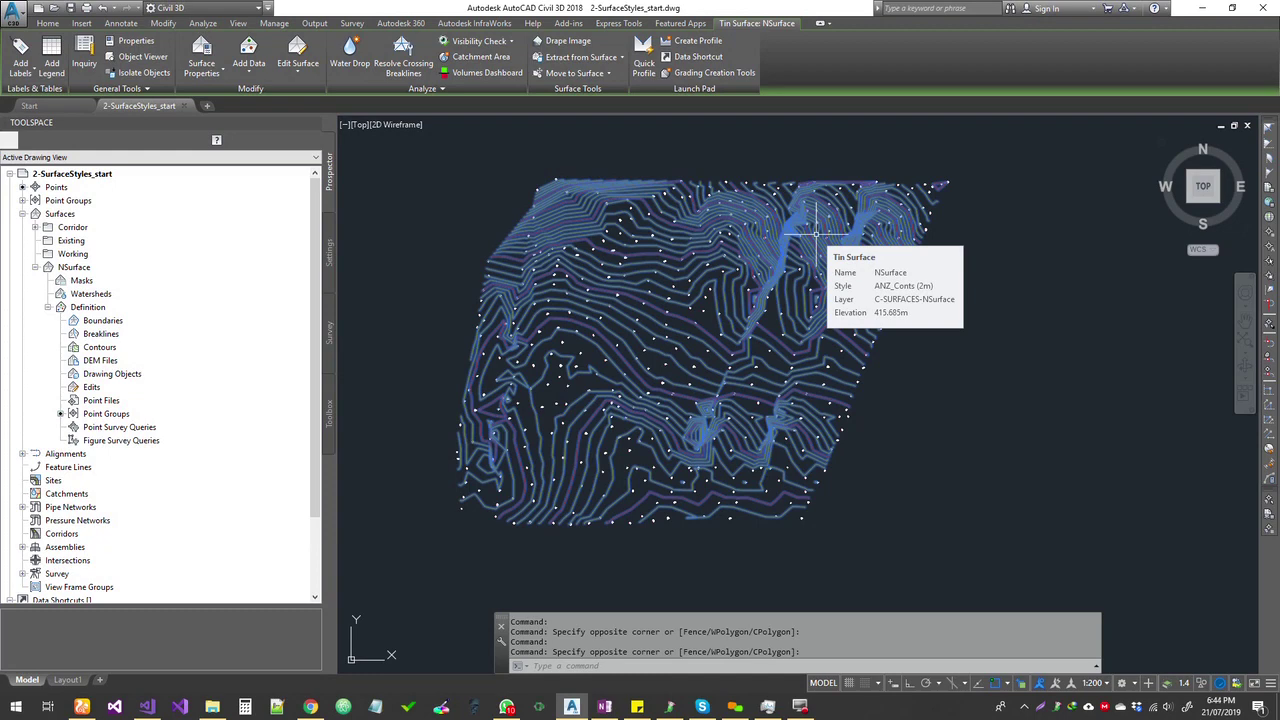
- Open the surface properties of the NSurface TIN surface and bring up its analysis settings
mouse_move(629, 296)
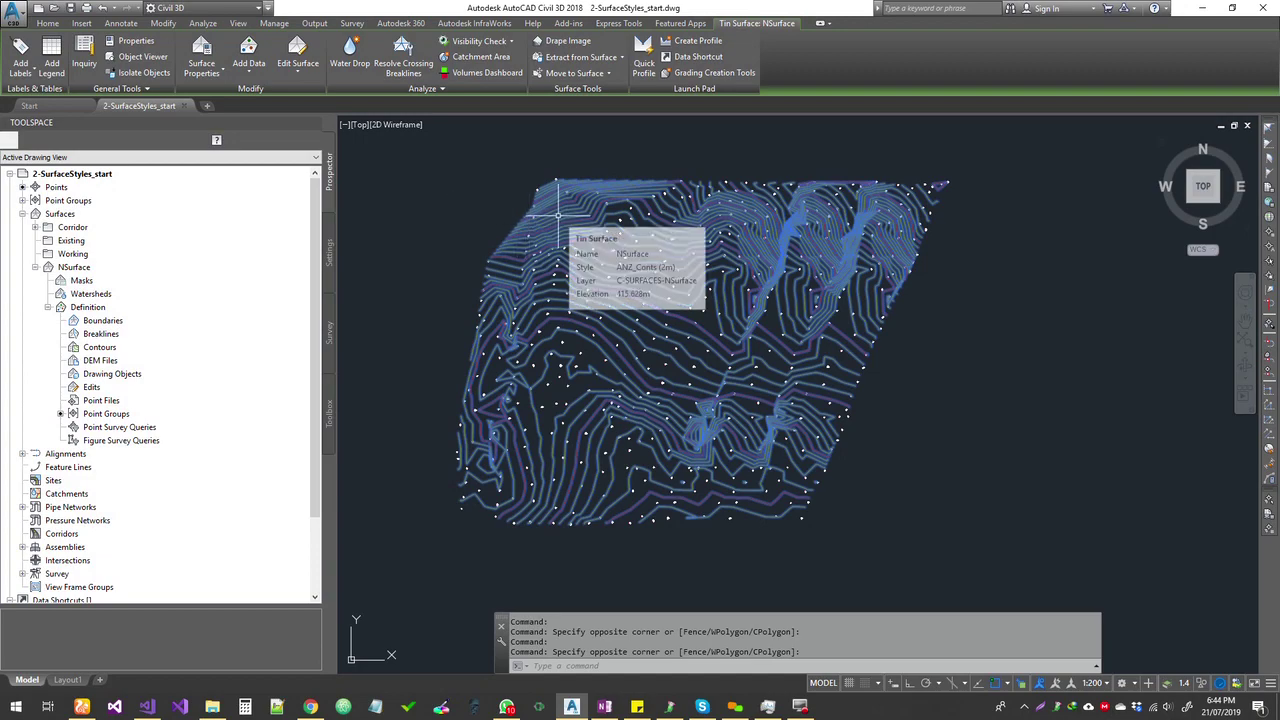
scroll(516, 217, "up", 2)
scroll(516, 217, "up", 2)
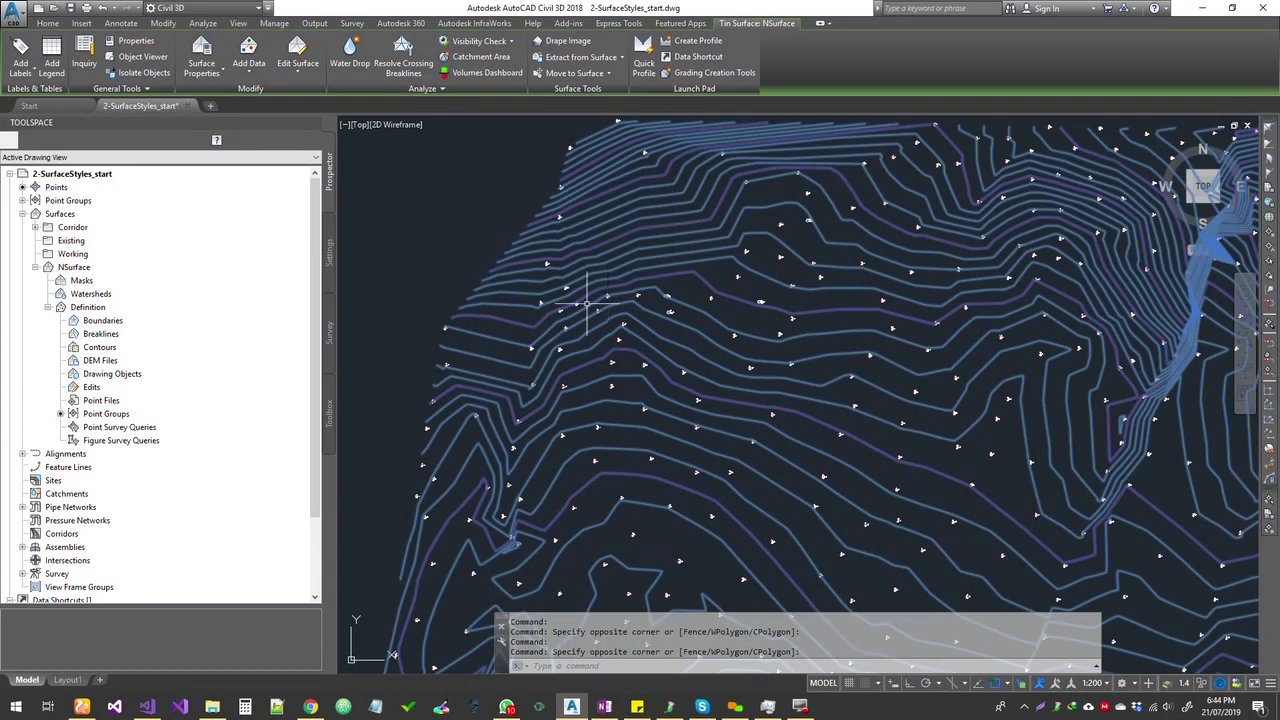
scroll(578, 292, "down", 4)
scroll(575, 300, "up", 2)
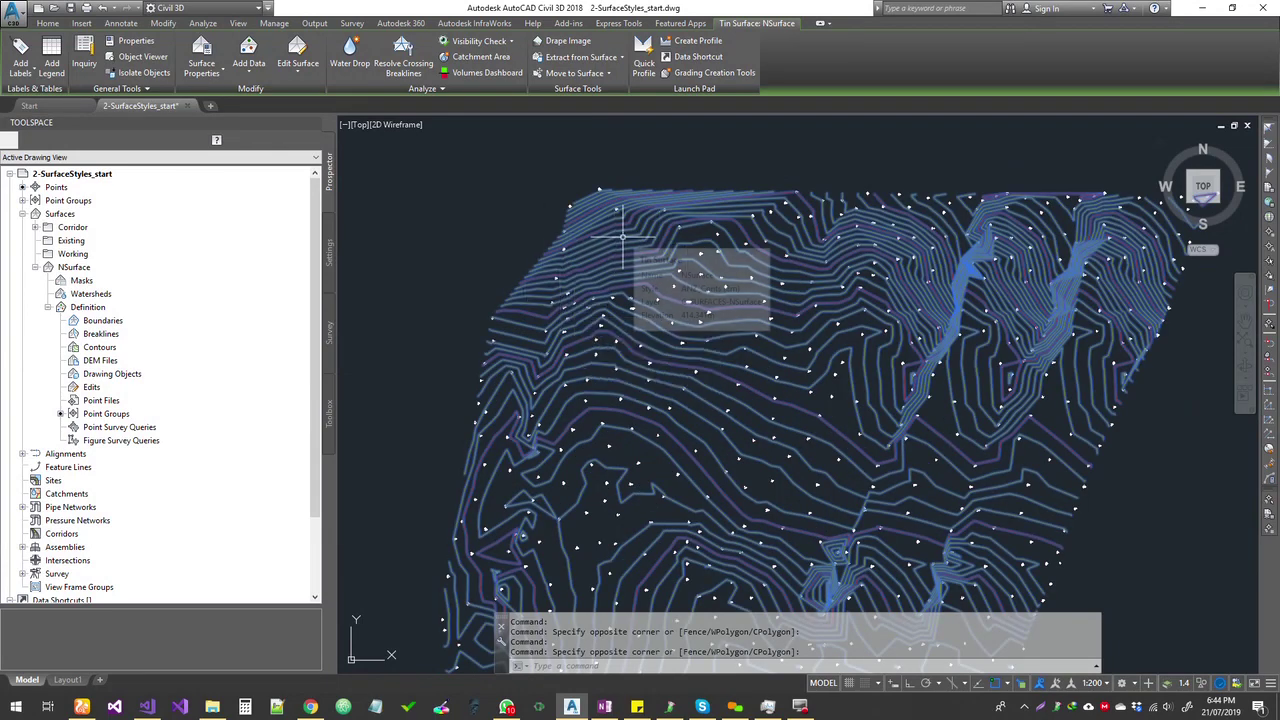
mouse_move(624, 243)
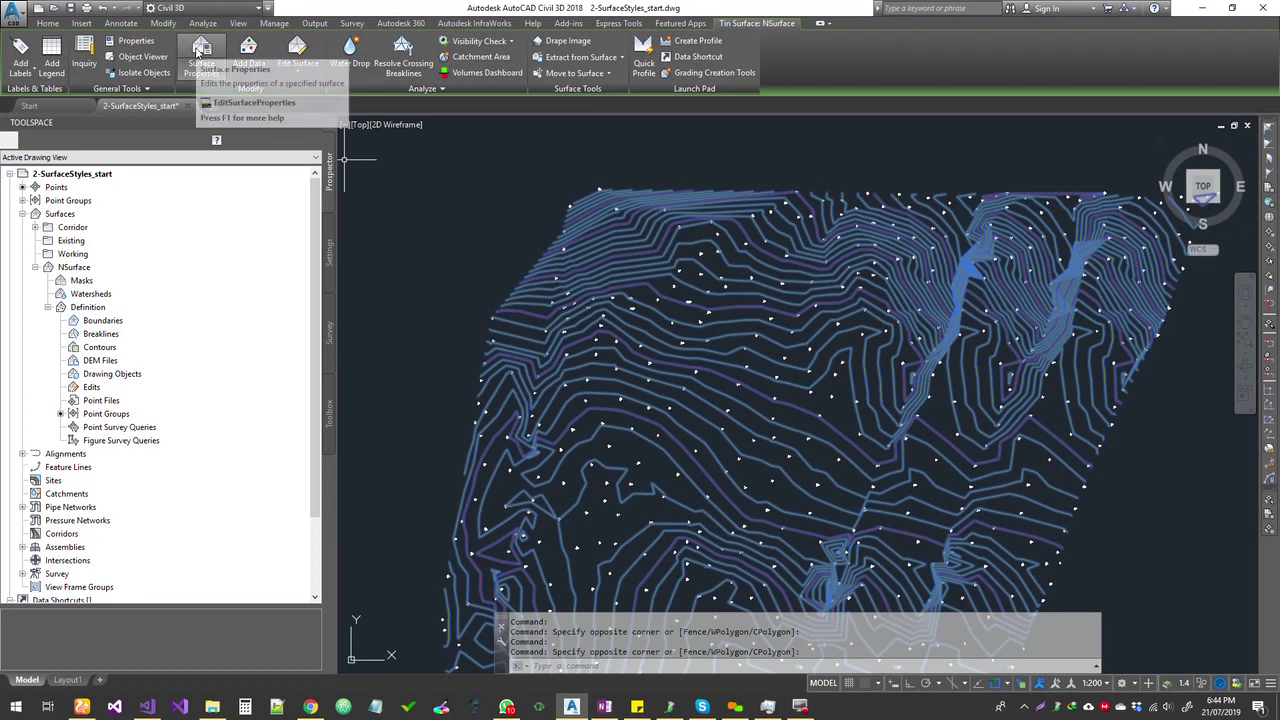
right_click(471, 241)
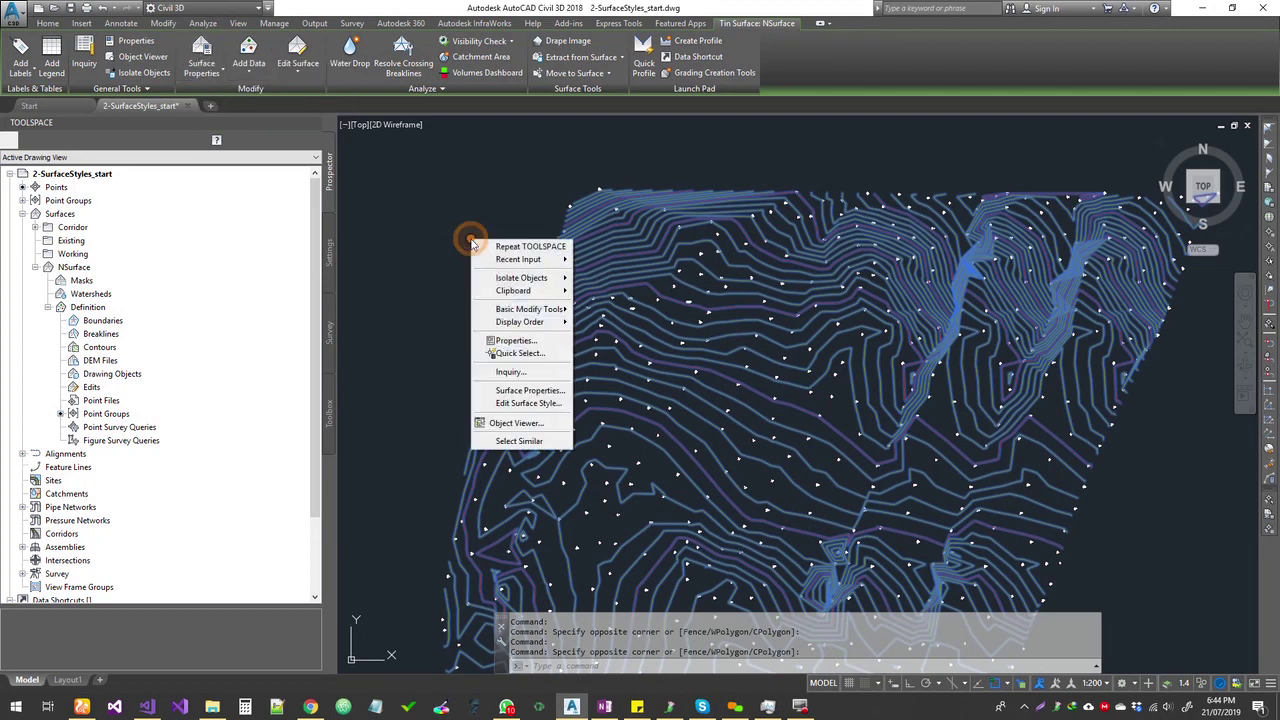
left_click(518, 391)
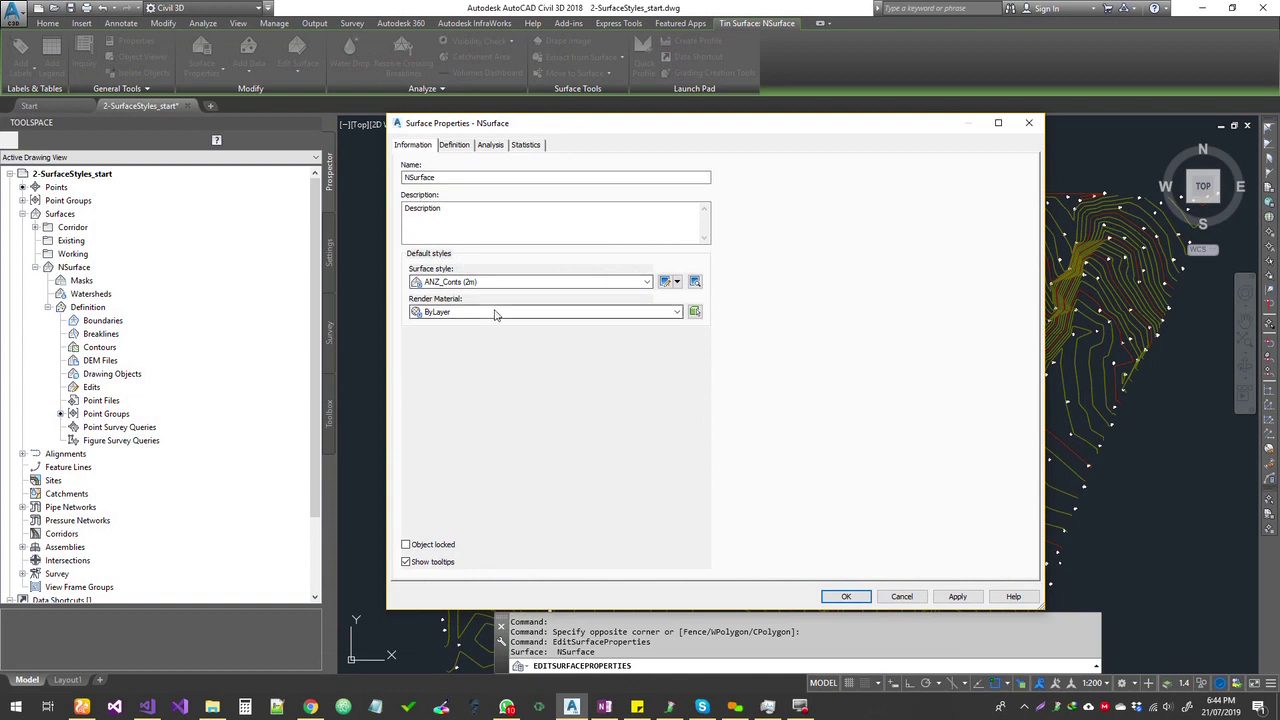
left_click(490, 146)
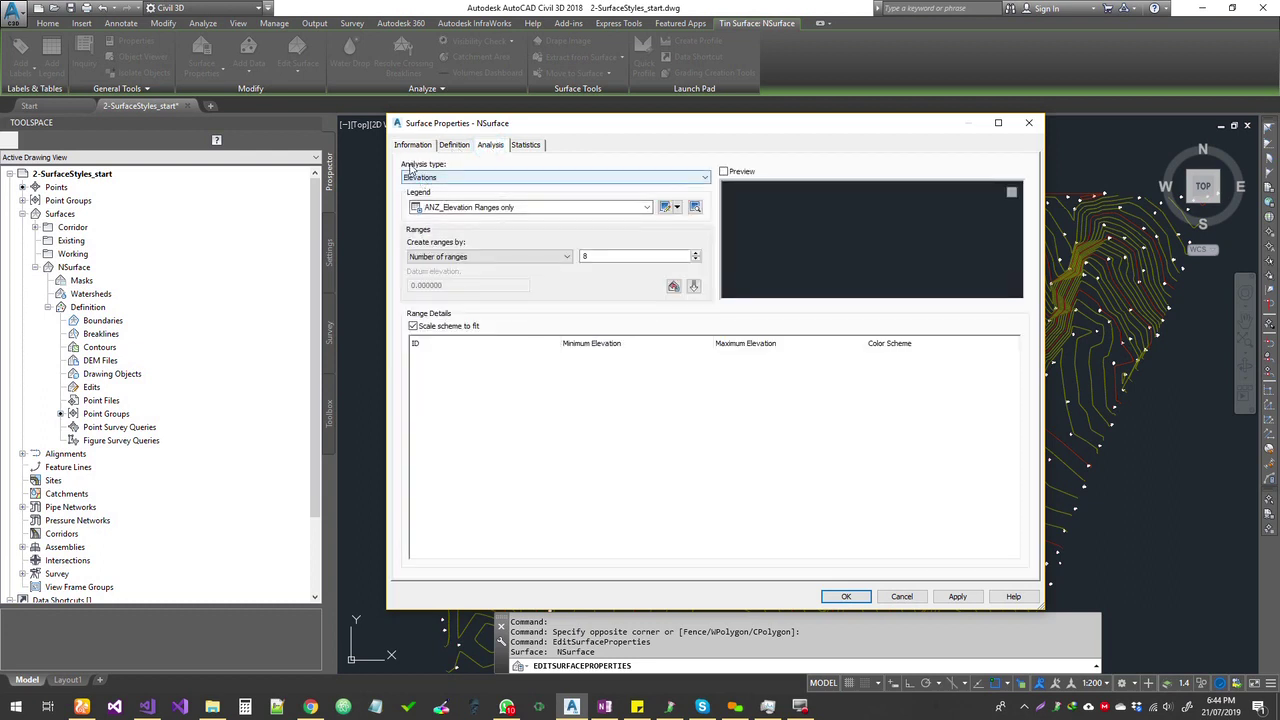
- Set the analysis type to Contours and examine the data properties of the ANZ_Contour Ranges legend table style in an enlarged window
left_click(463, 178)
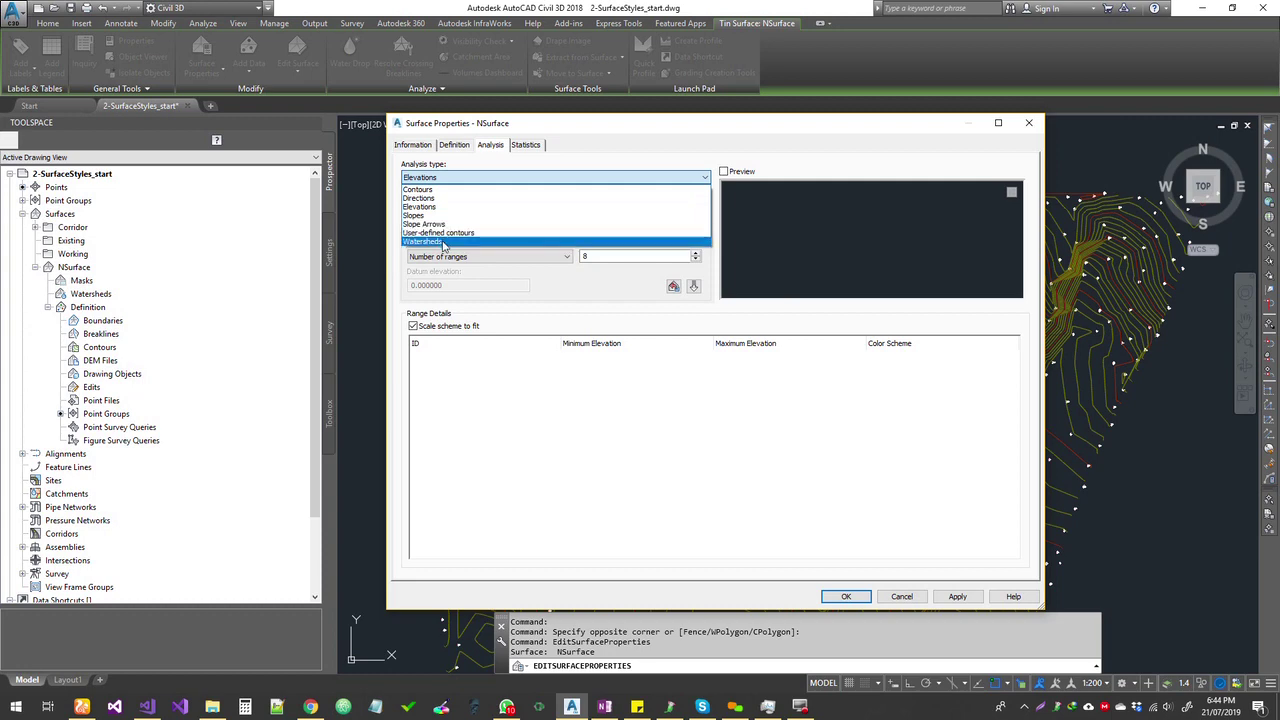
left_click(437, 190)
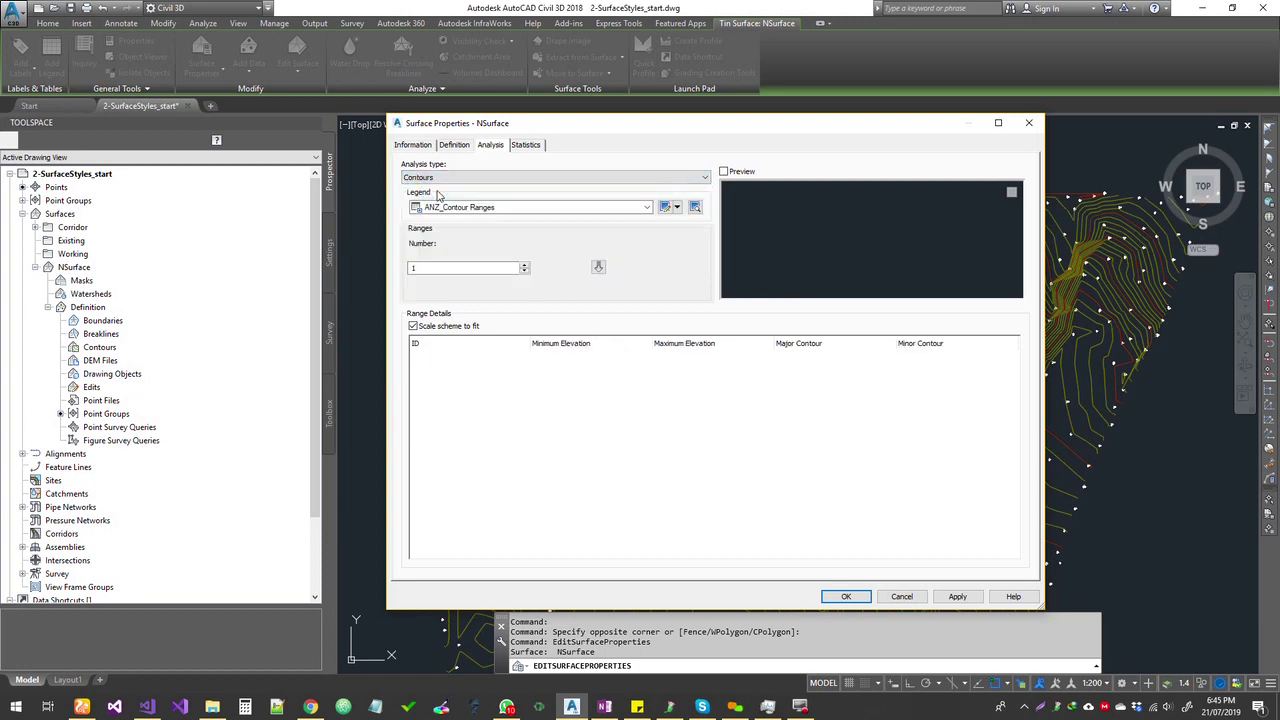
left_click(665, 208)
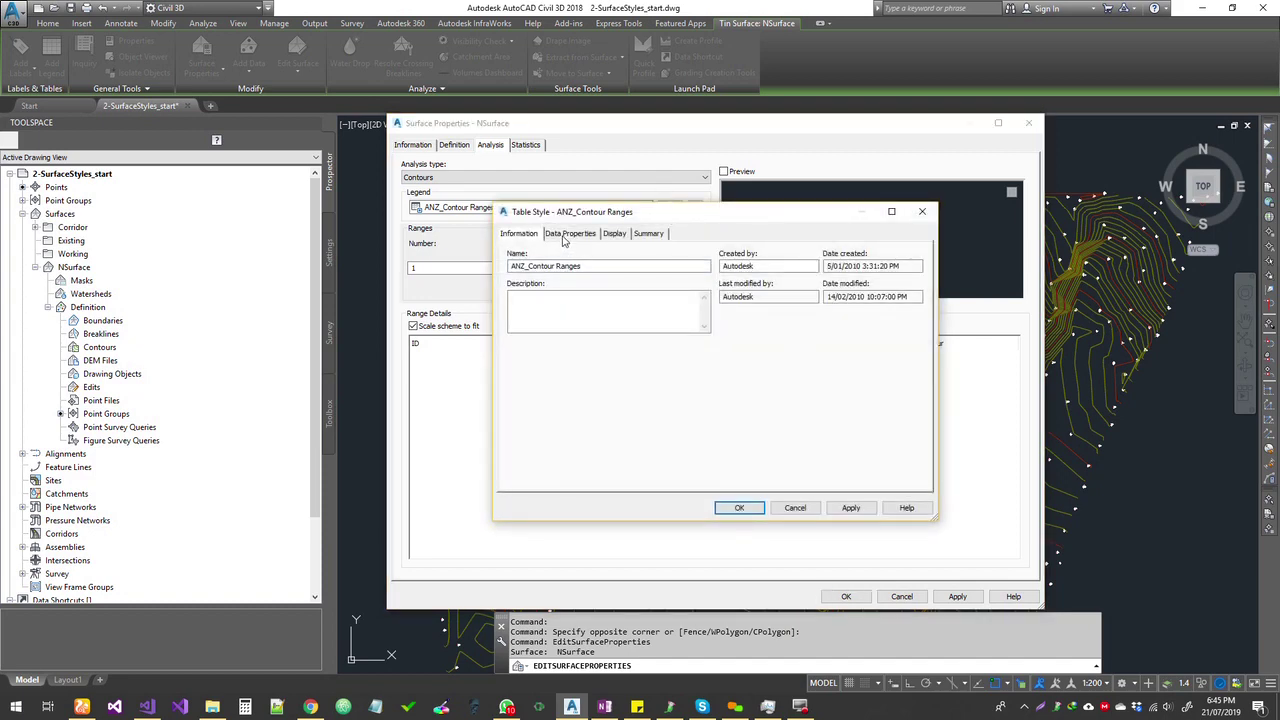
left_click(568, 234)
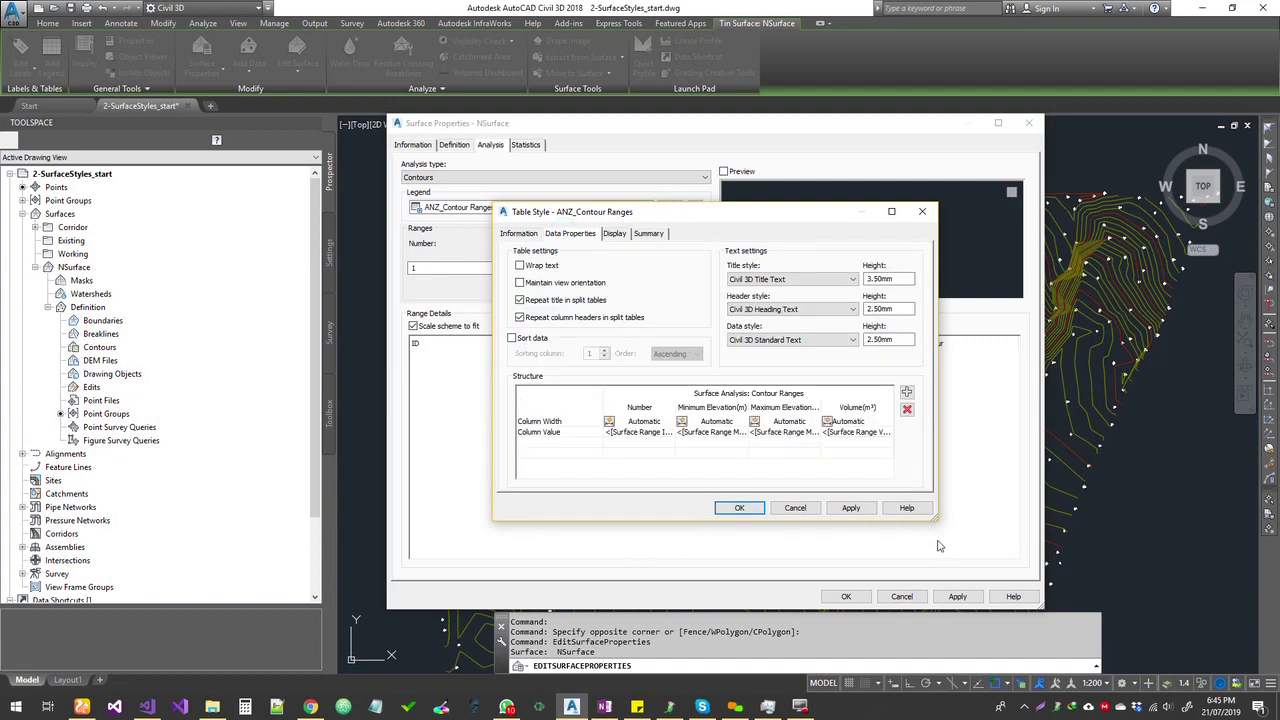
left_click_drag(936, 519, 1133, 602)
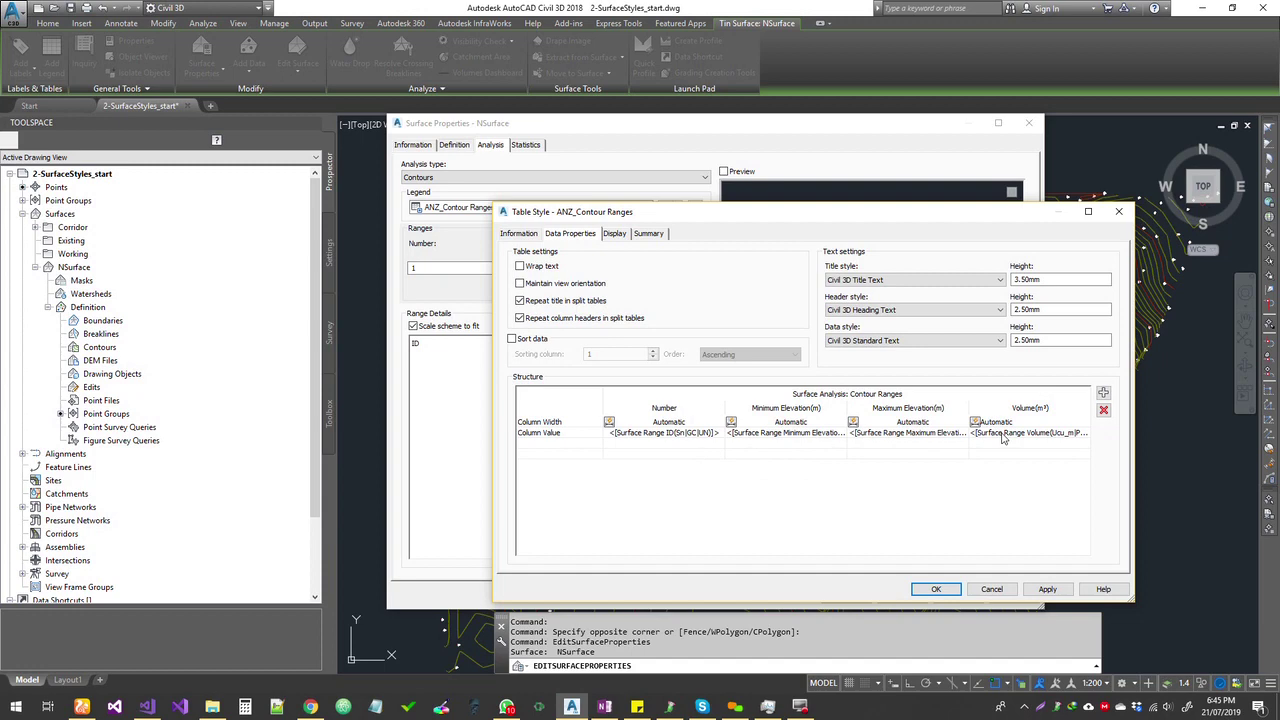
- Examine the Number column's value contents and the table style's component display settings, leaving the ANZ_Contour Ranges style without saving
double_click(668, 432)
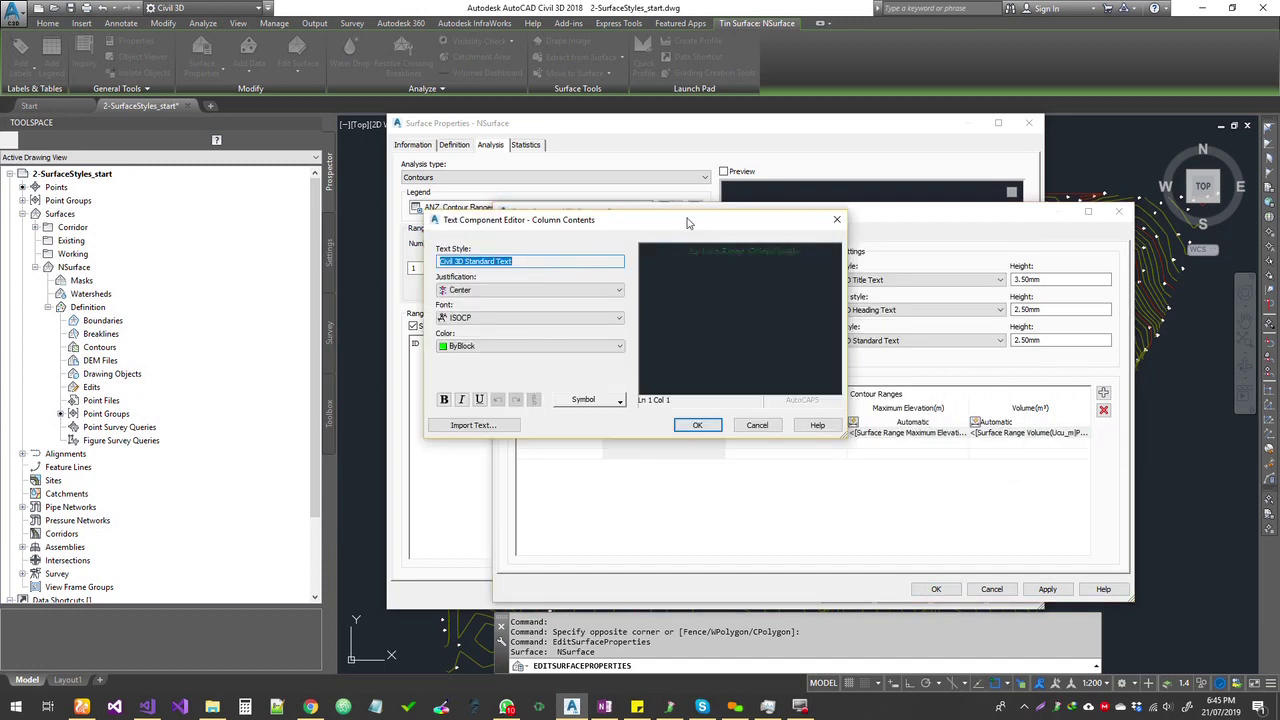
left_click(821, 253)
left_click_drag(821, 253, 680, 252)
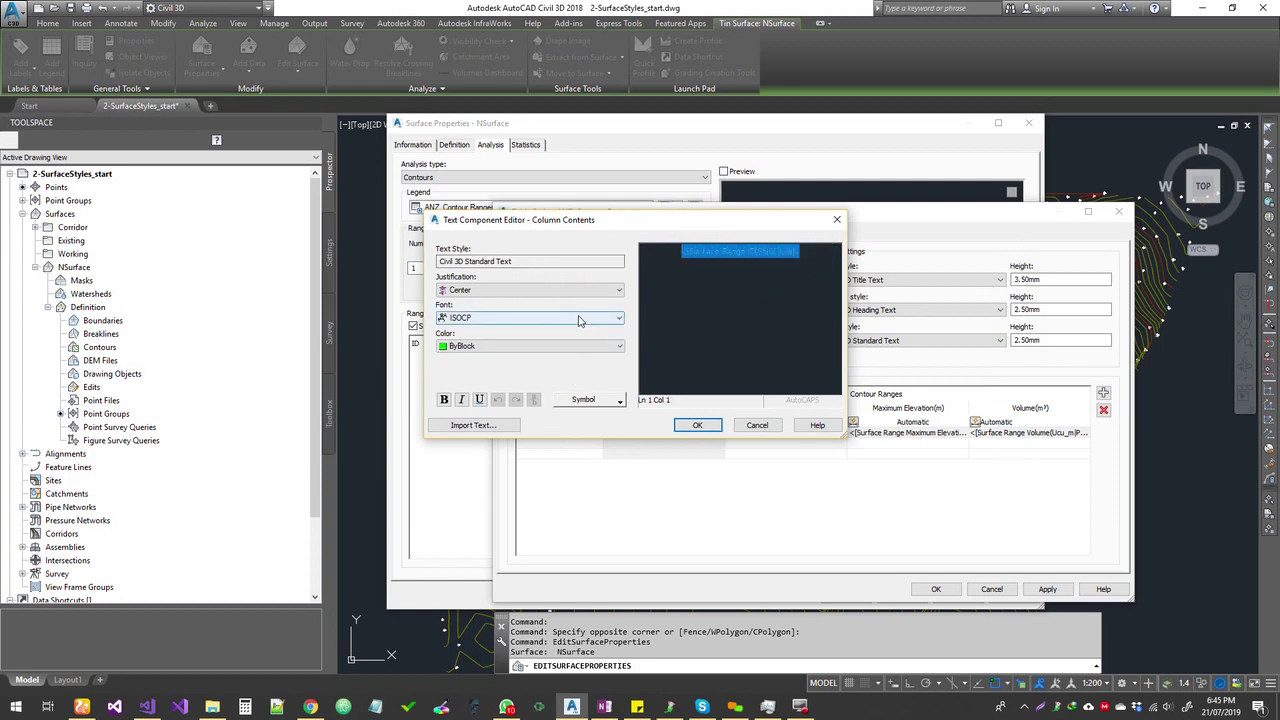
left_click(757, 425)
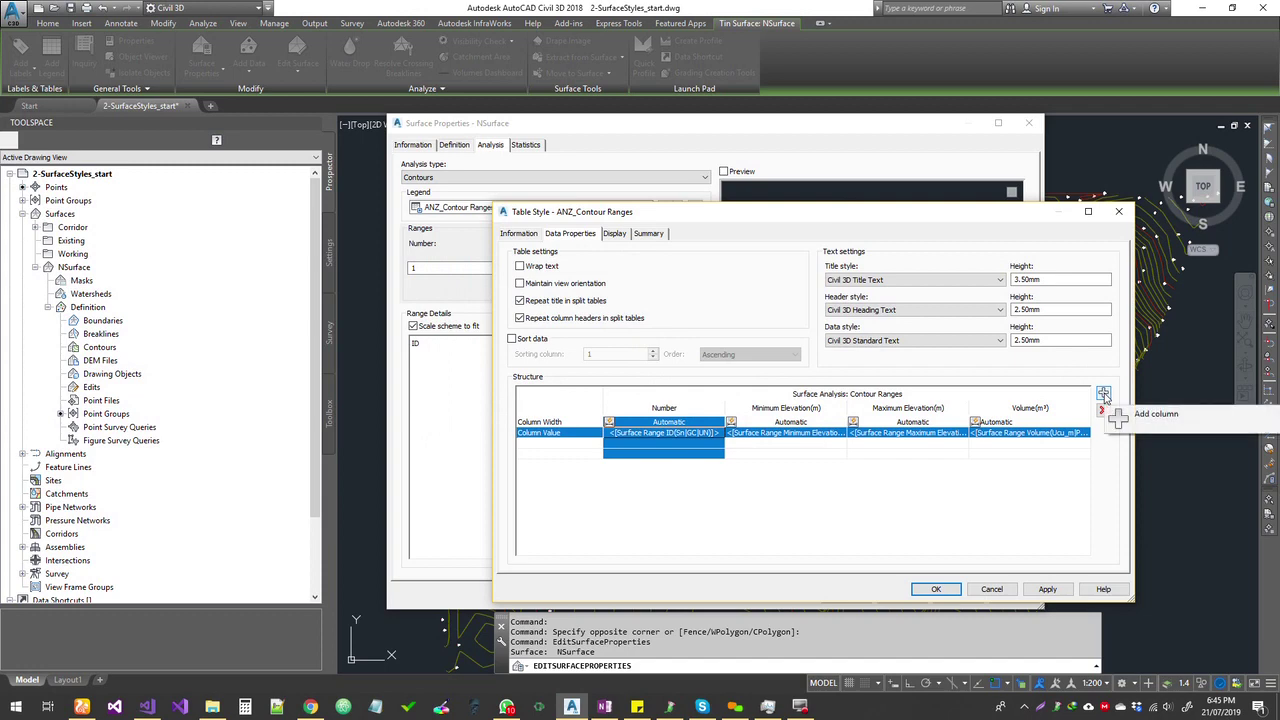
left_click(614, 233)
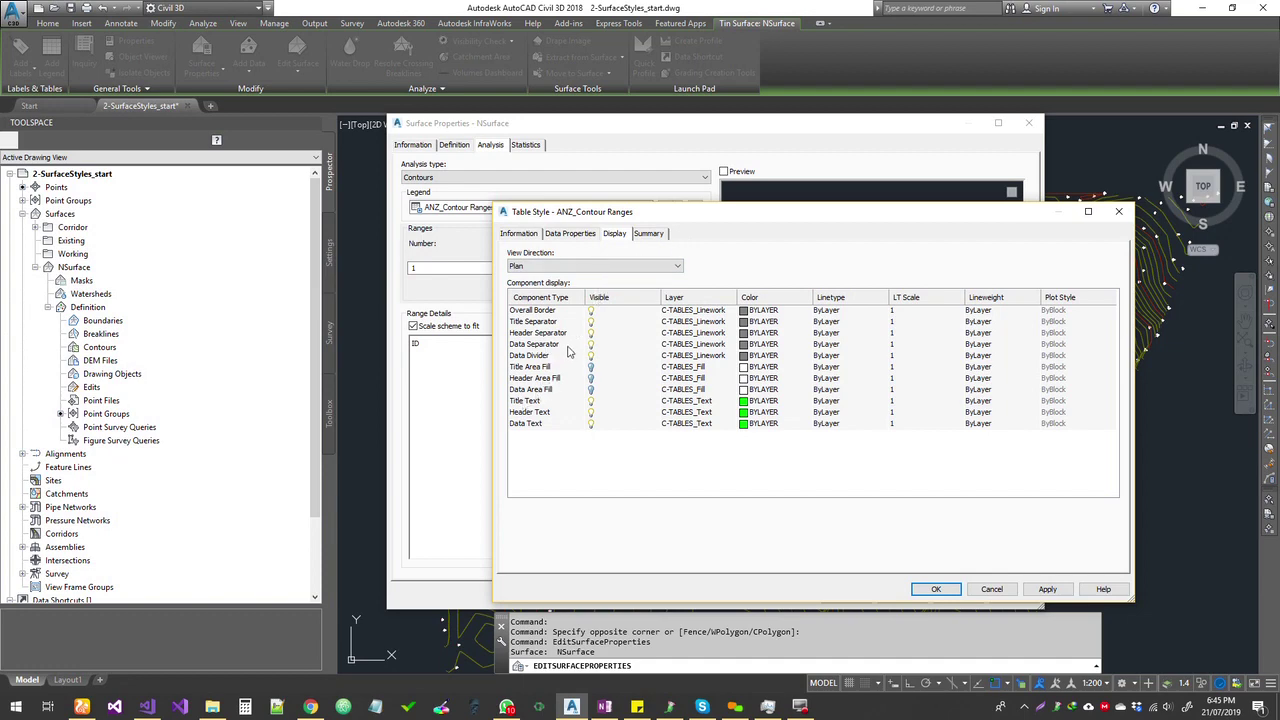
left_click(592, 238)
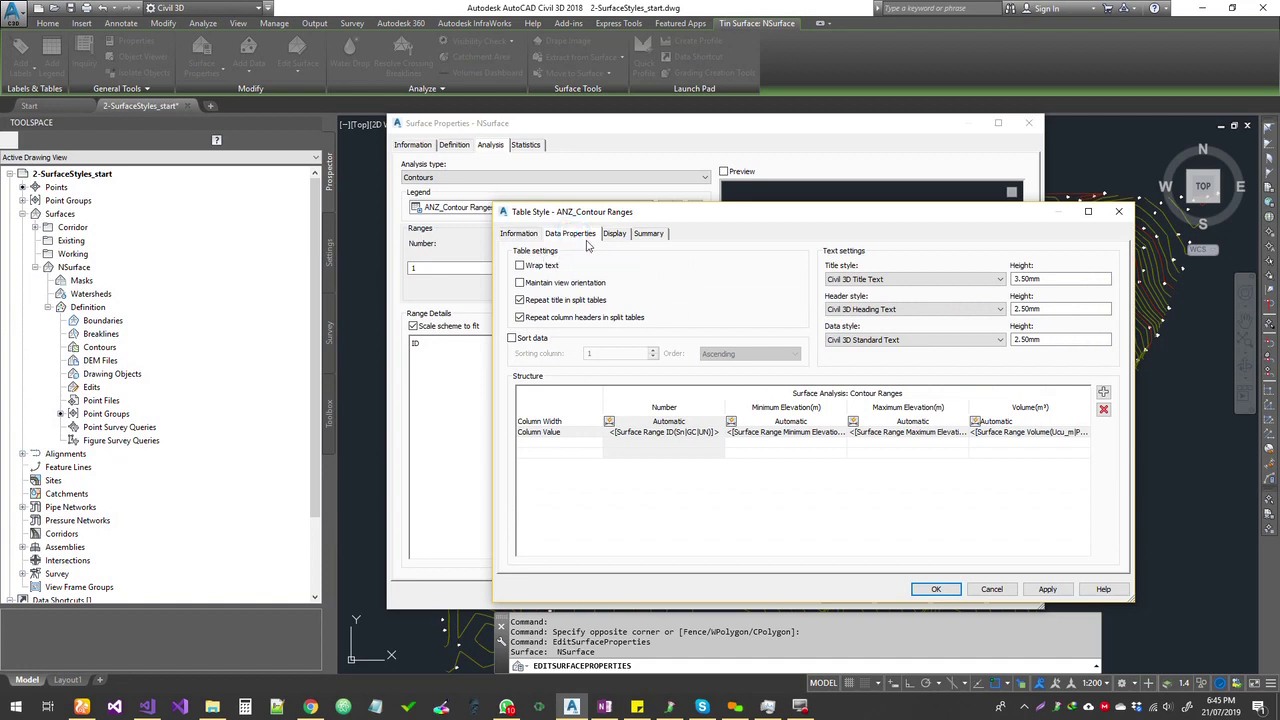
left_click_drag(695, 208, 700, 166)
left_click(992, 589)
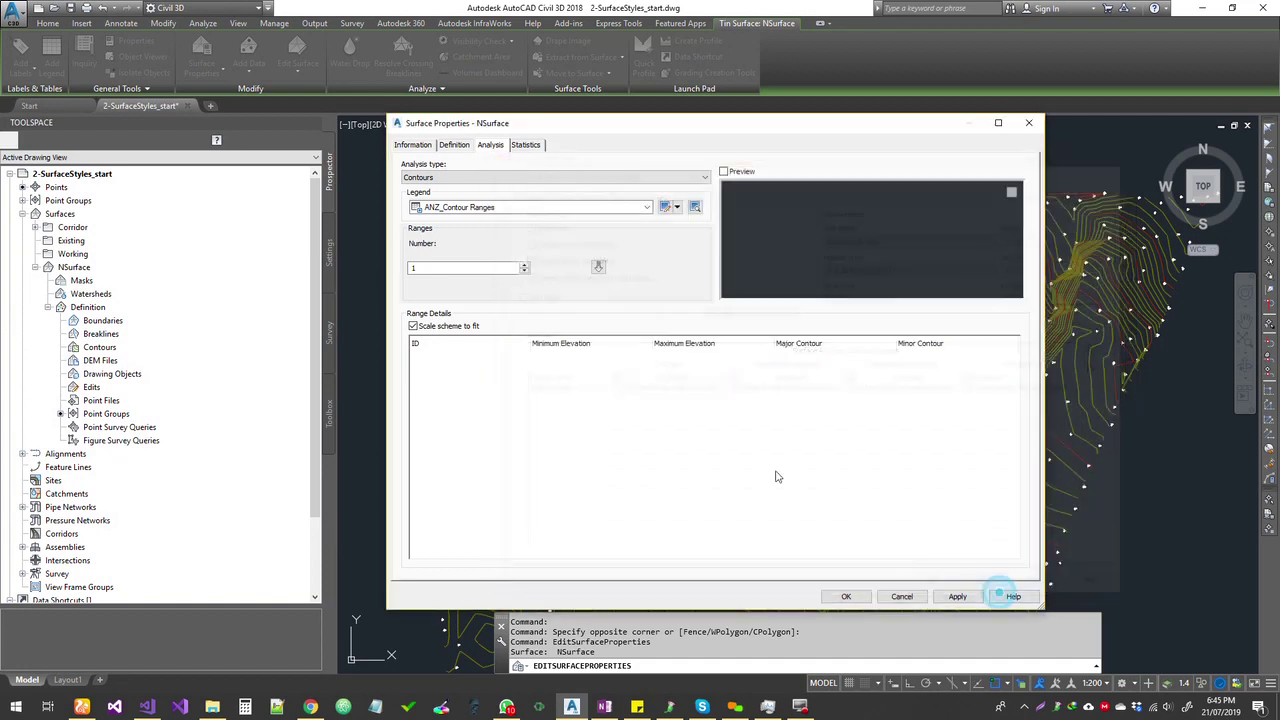
- Switch the contour legend to Standard, add a column to its table style and open that column's value property choices
left_click(647, 207)
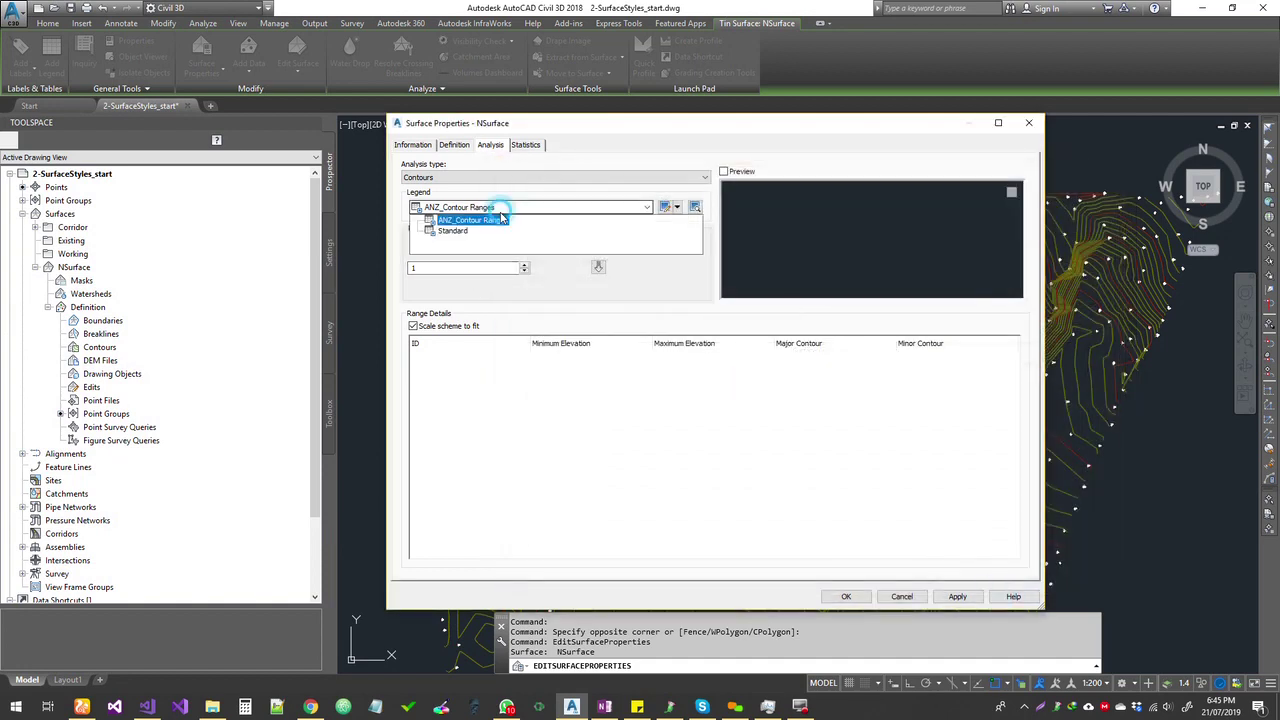
left_click(452, 231)
left_click(664, 207)
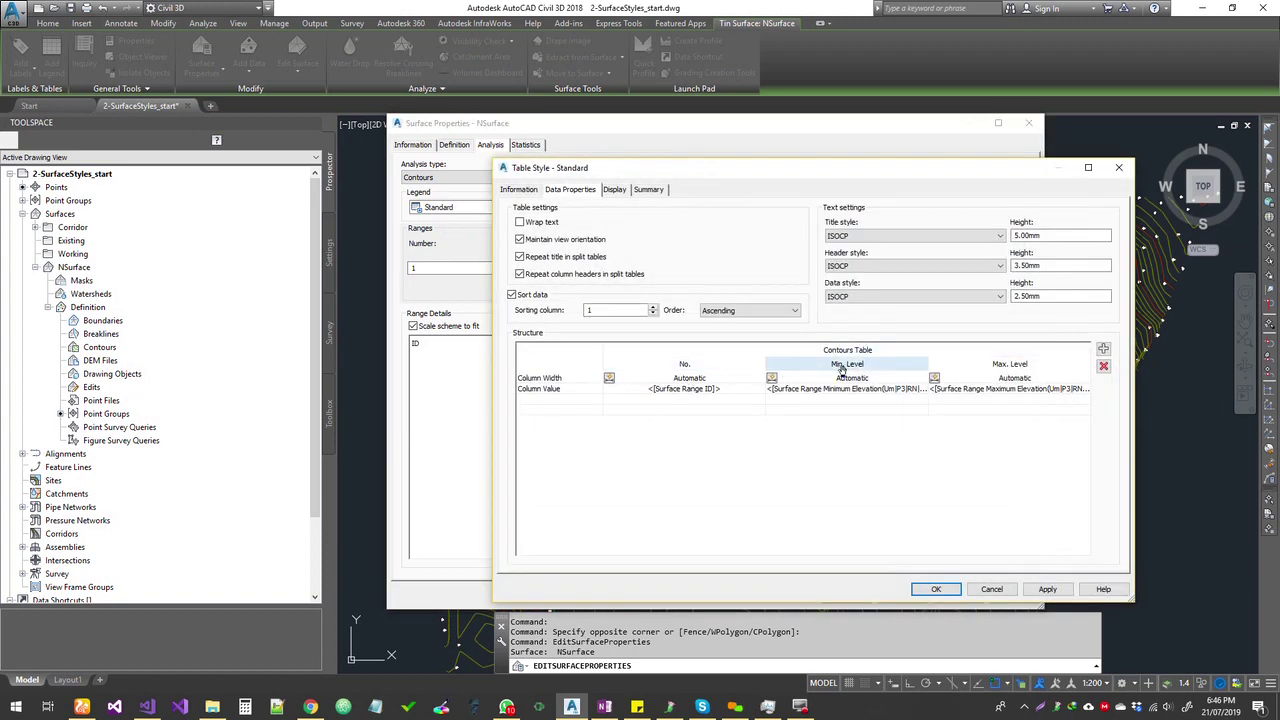
left_click(1103, 348)
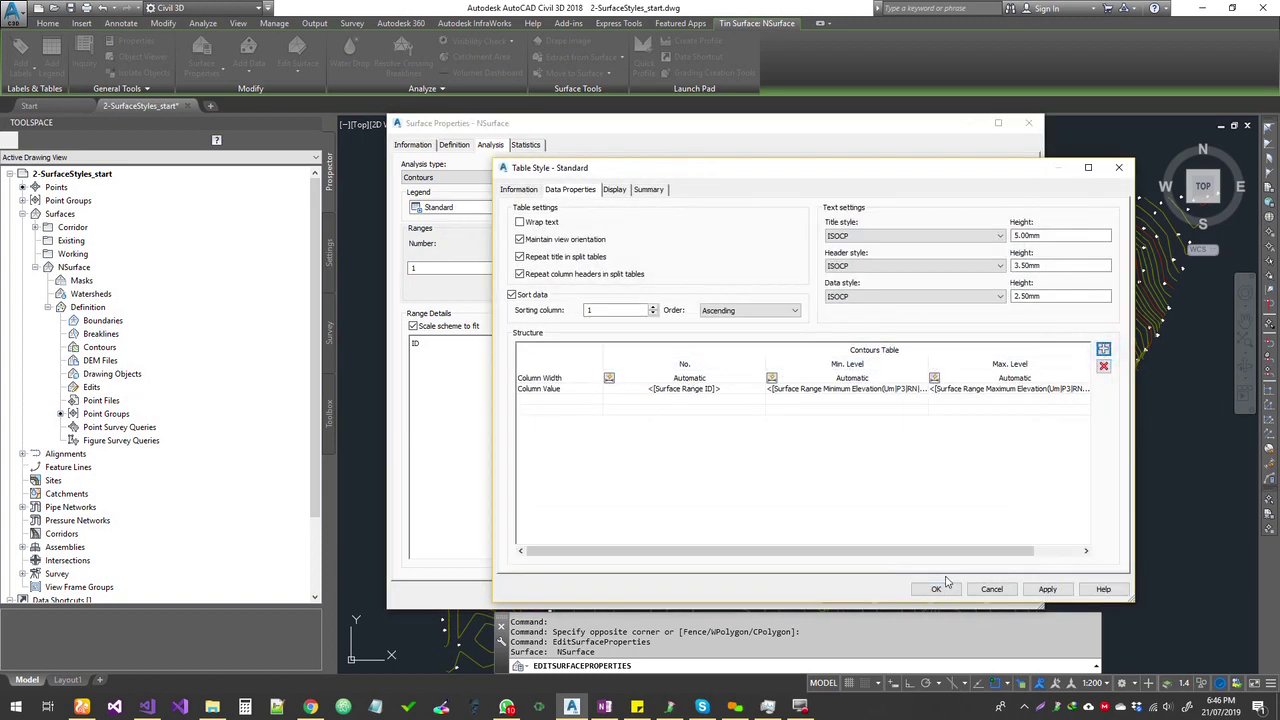
left_click(1063, 551)
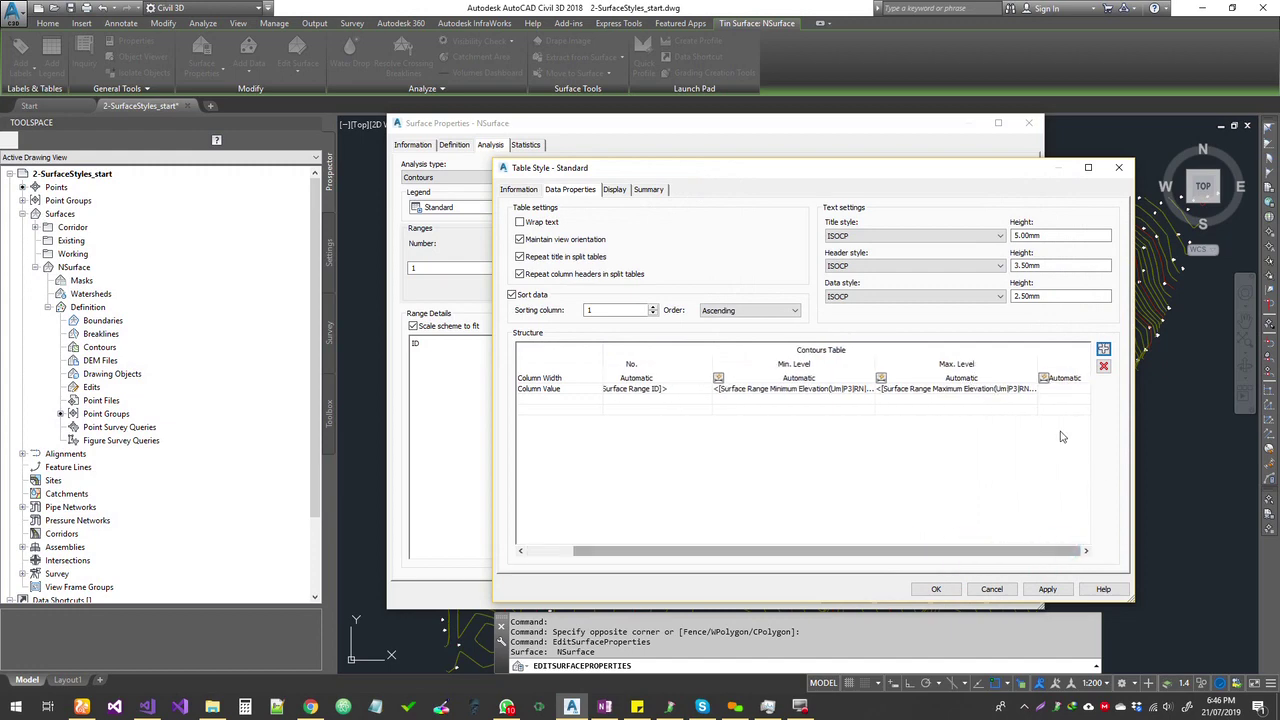
left_click(1062, 397)
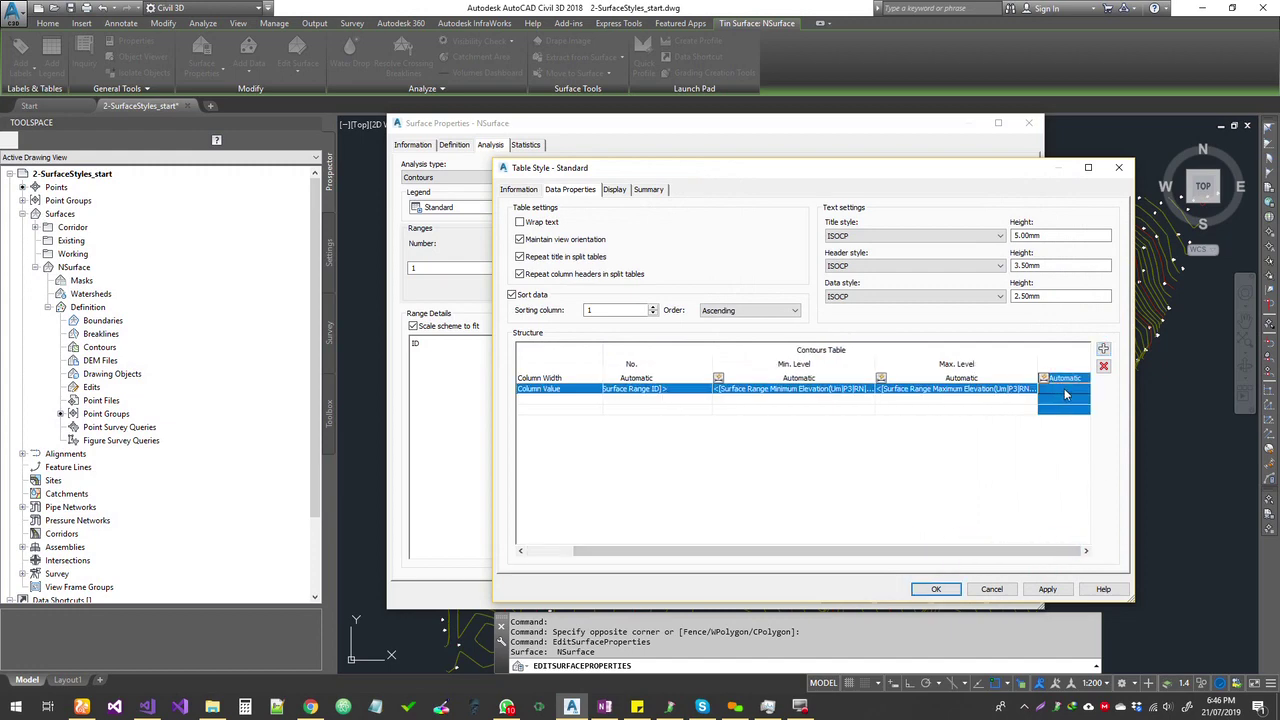
double_click(1065, 395)
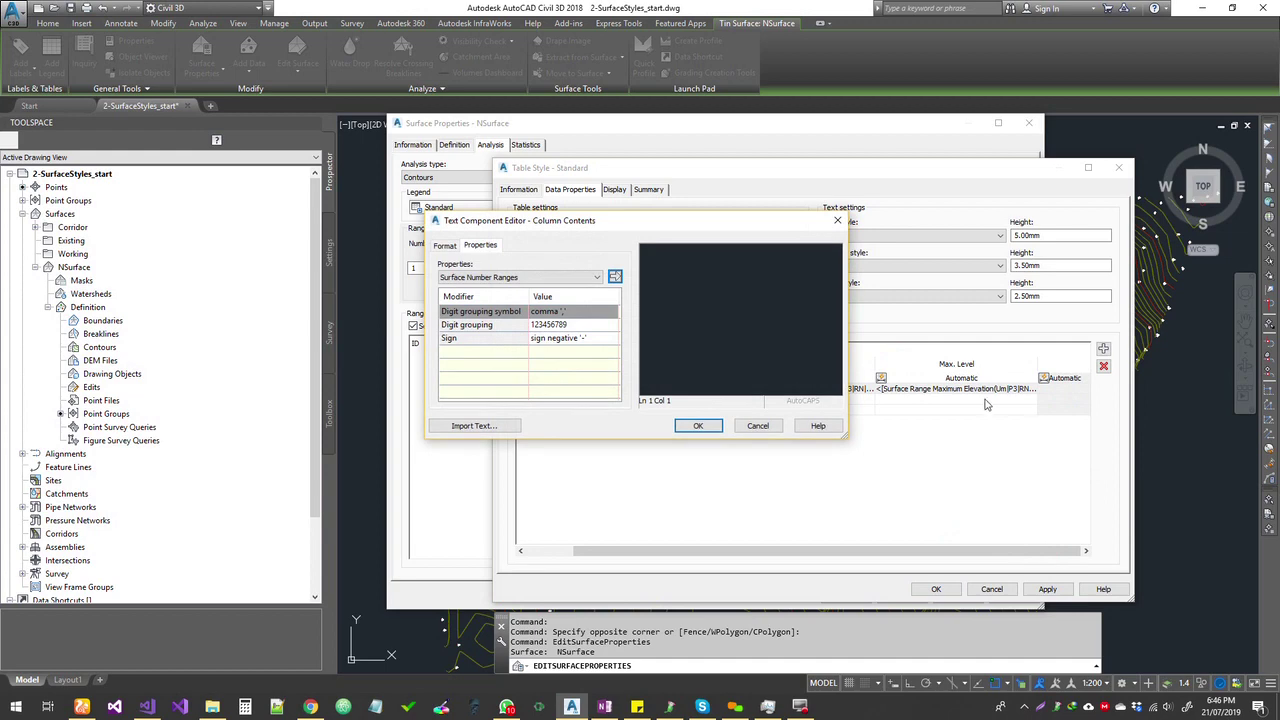
left_click(497, 278)
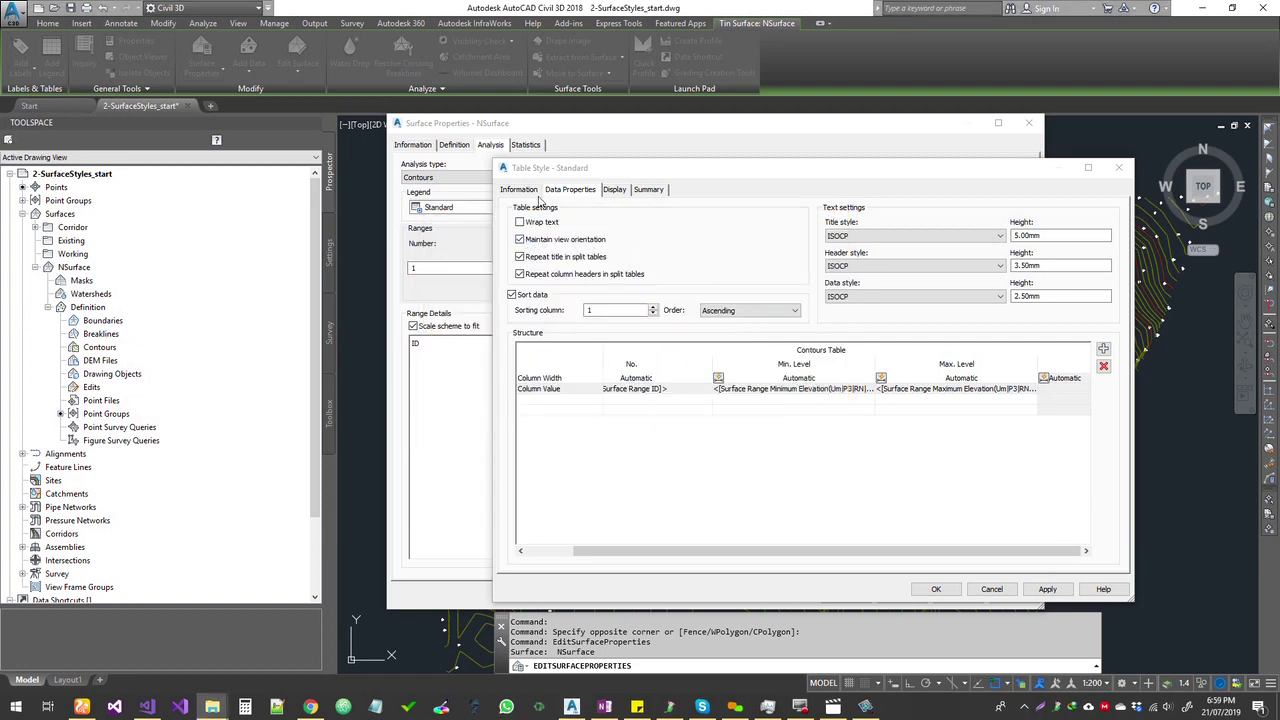
- Close the Standard table style without saving and set the contour legend back to ANZ_Contour Ranges
left_click(519, 189)
left_click(570, 189)
left_click(519, 189)
left_click(622, 168)
left_click_drag(622, 168, 612, 248)
left_click(1118, 247)
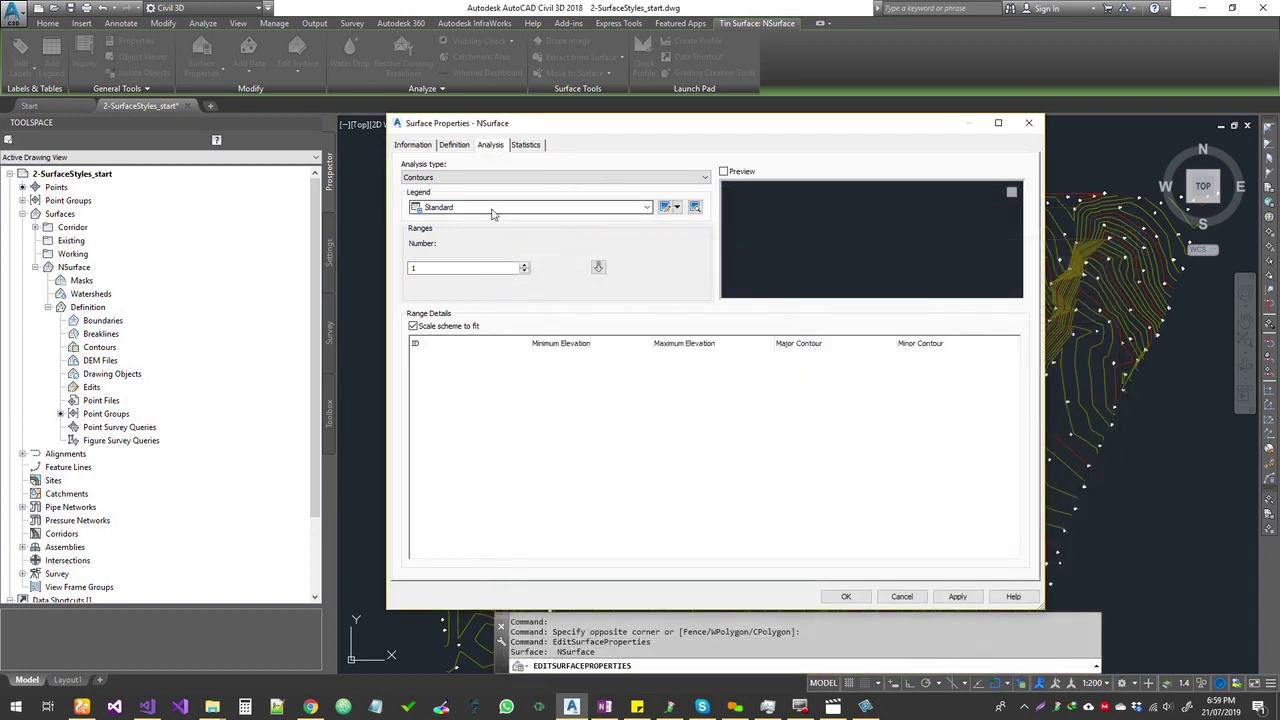
left_click(491, 207)
left_click(486, 226)
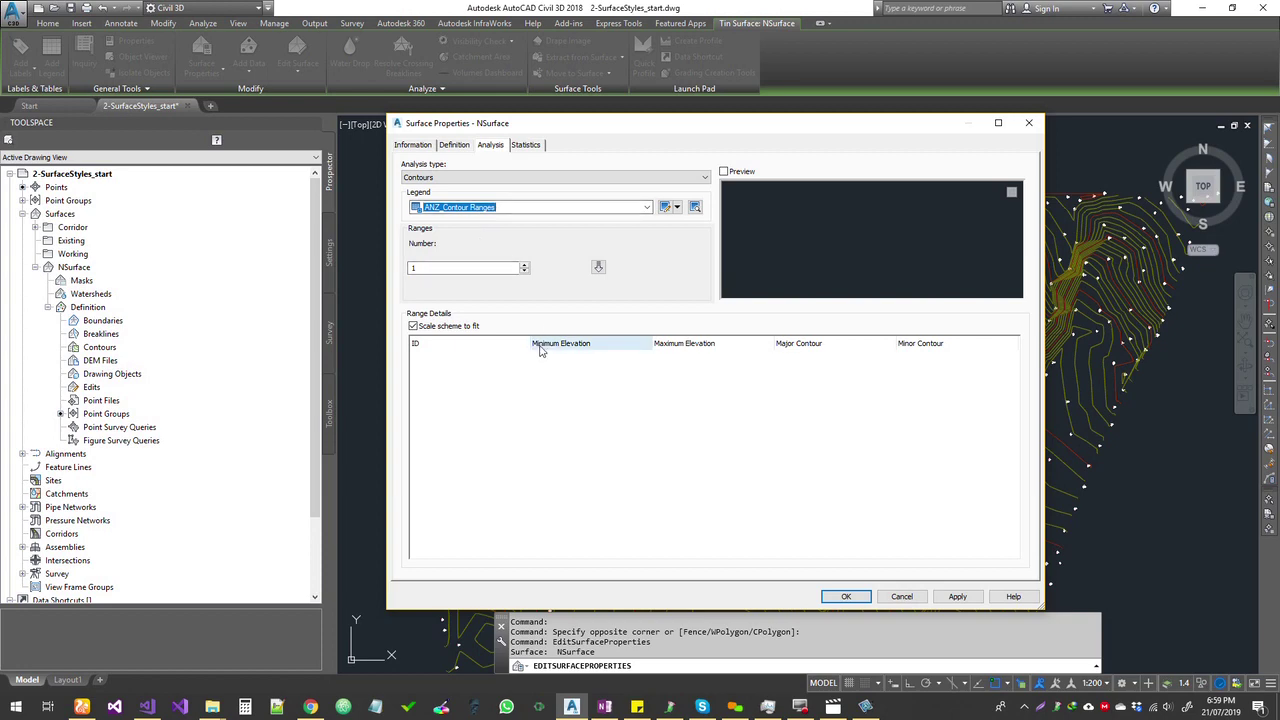
- Set the analysis type to Elevations with ANZ_Elevation Ranges & 2D Areas as its legend
left_click(483, 178)
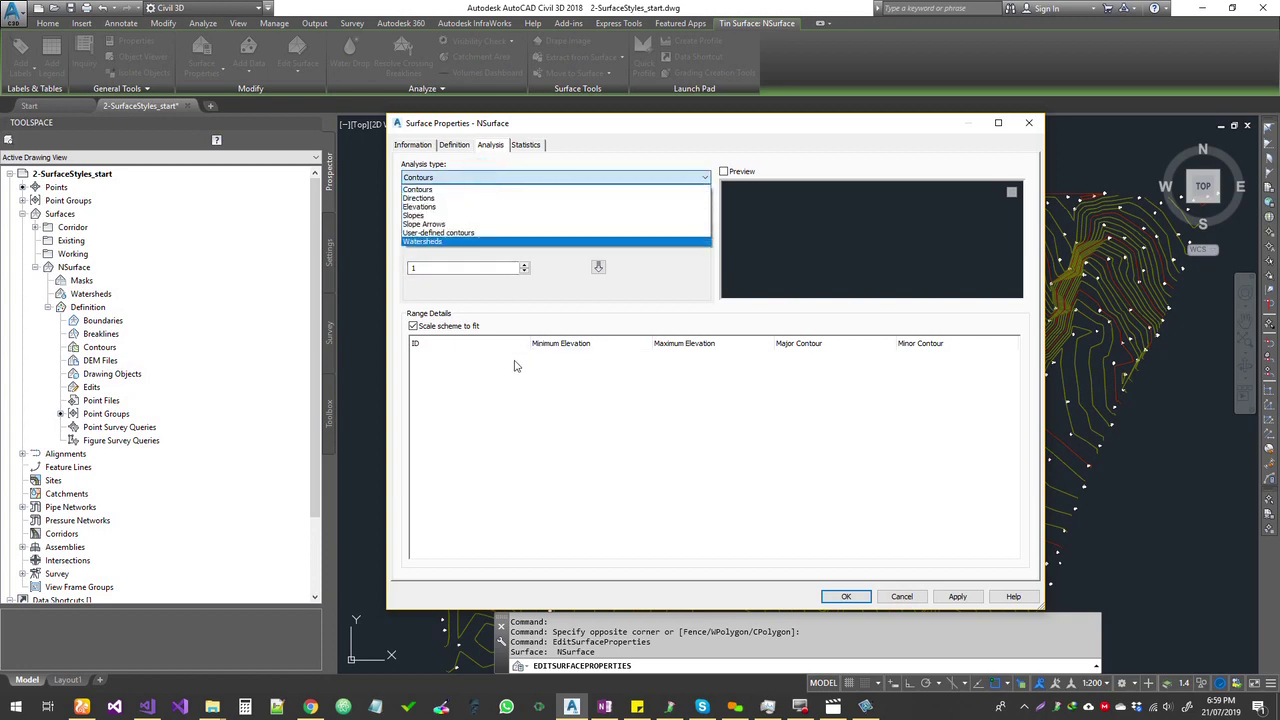
left_click(440, 208)
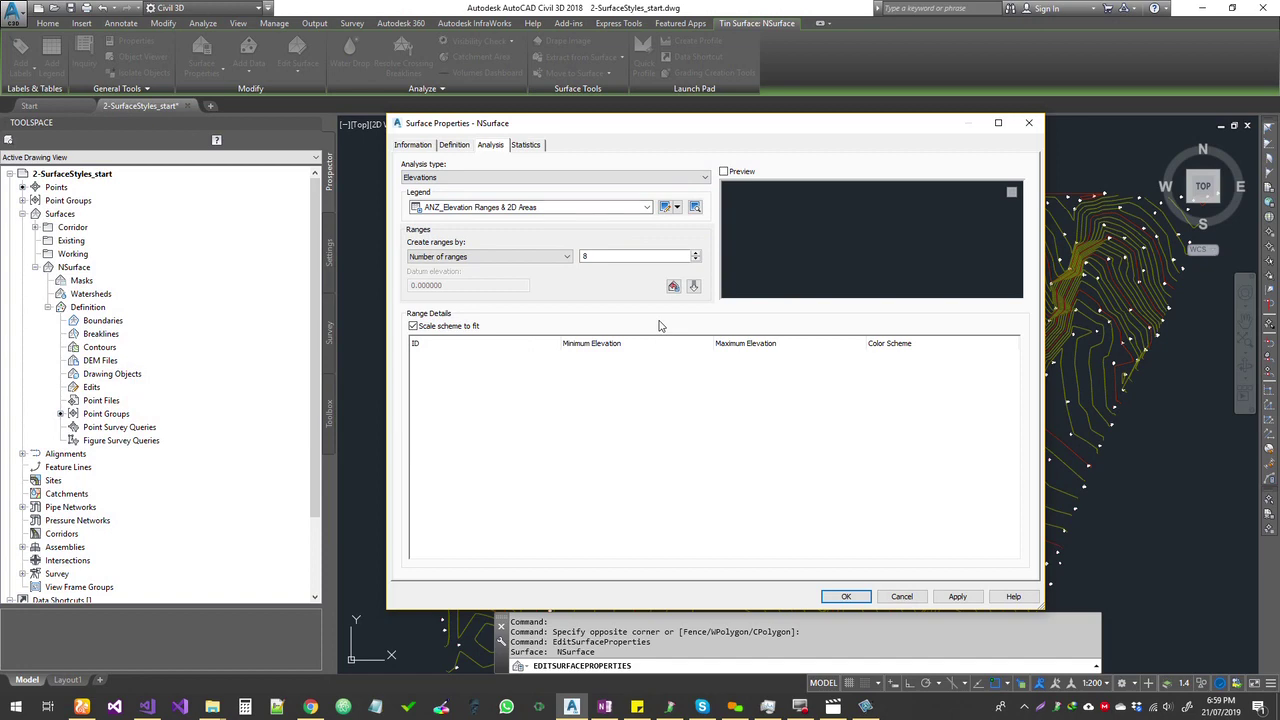
left_click(488, 210)
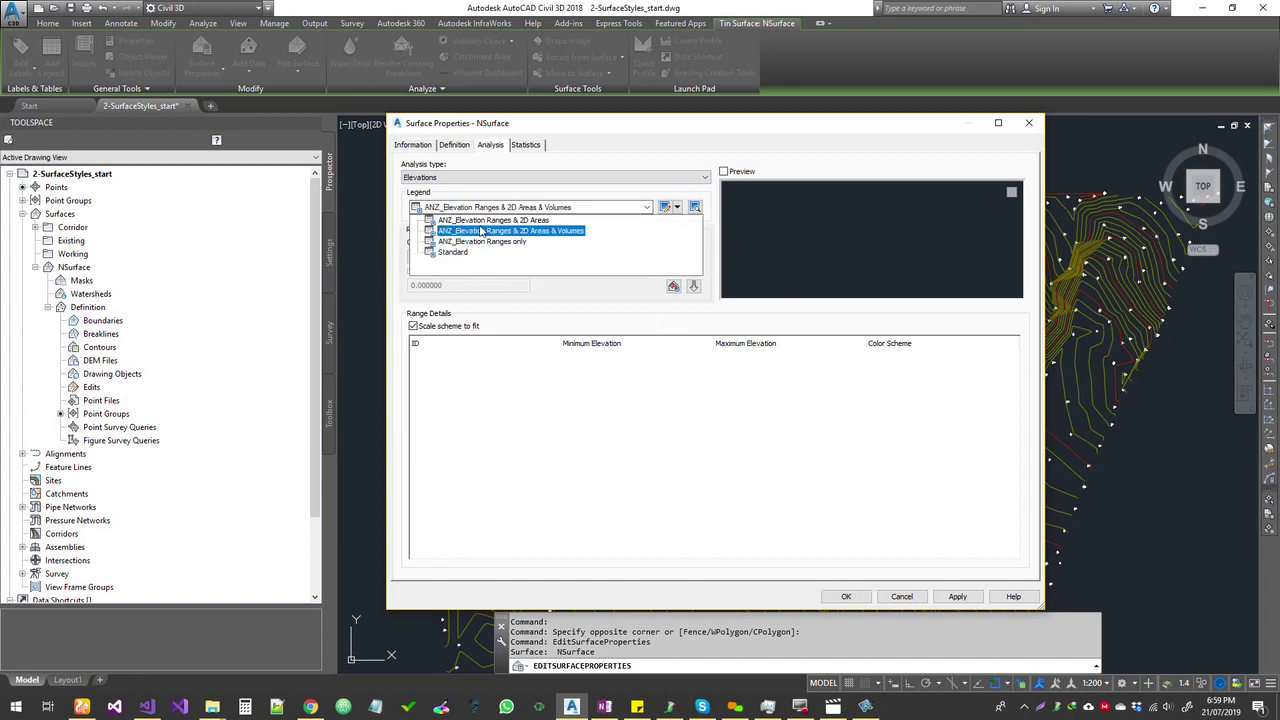
left_click(533, 220)
left_click(676, 207)
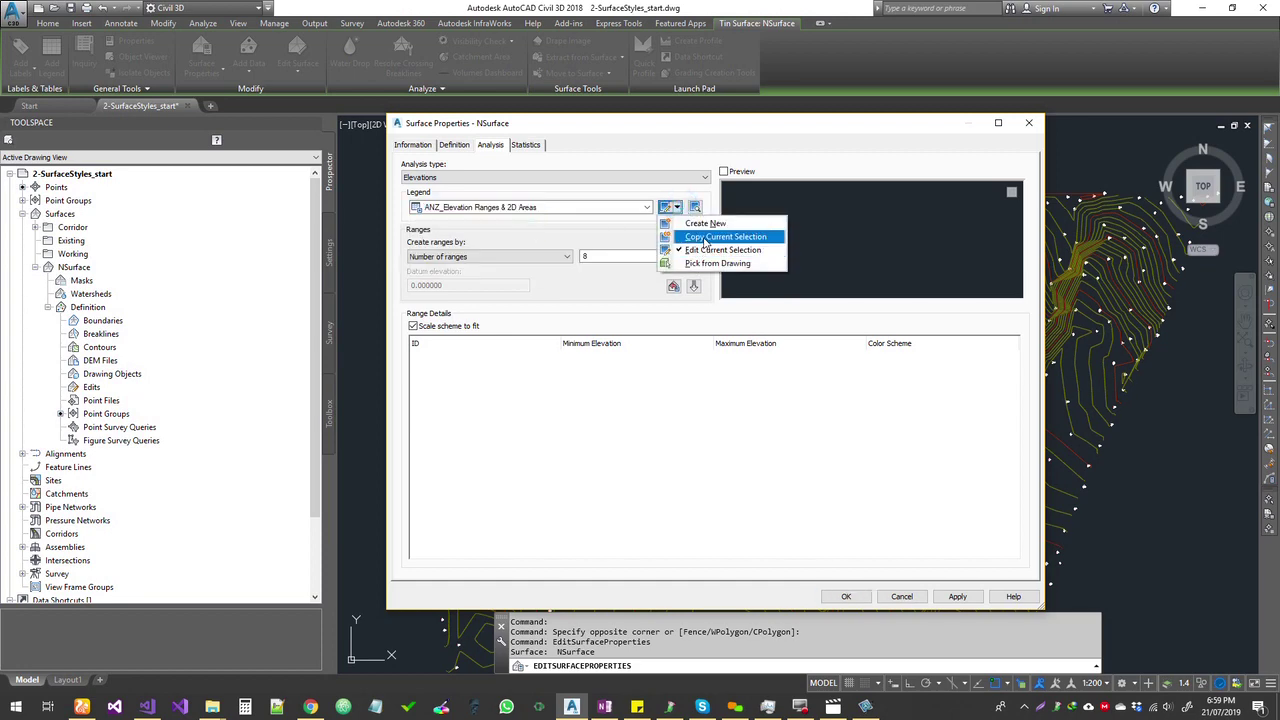
left_click(557, 251)
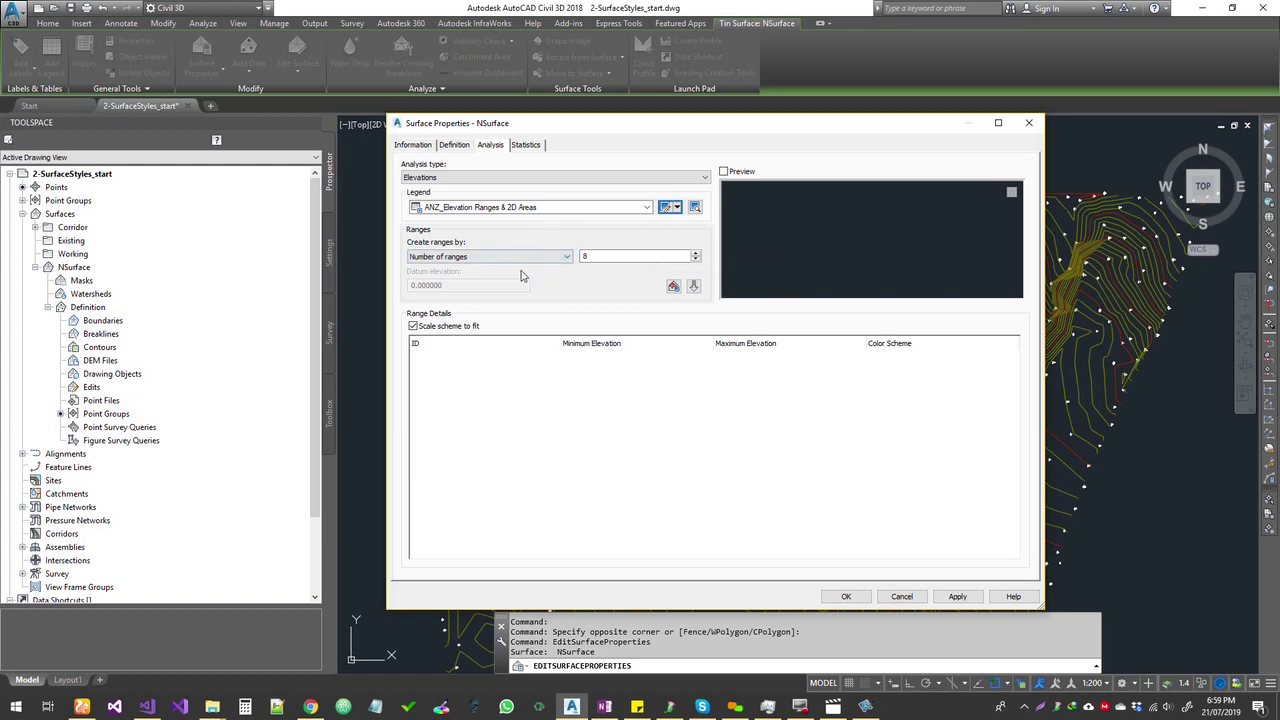
- Run the elevation analysis using 8 ranges created by number of ranges, resetting the range properties from the surface style
double_click(588, 256)
left_click(600, 256)
left_click(692, 288)
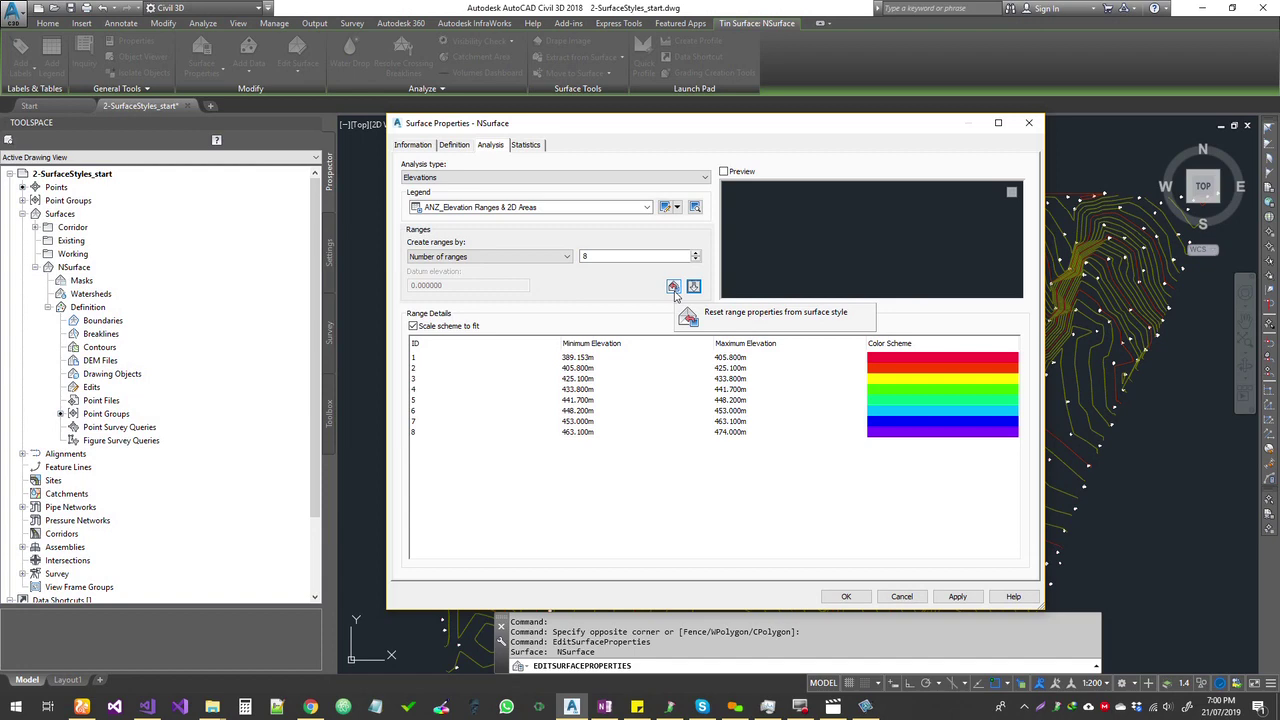
left_click(674, 288)
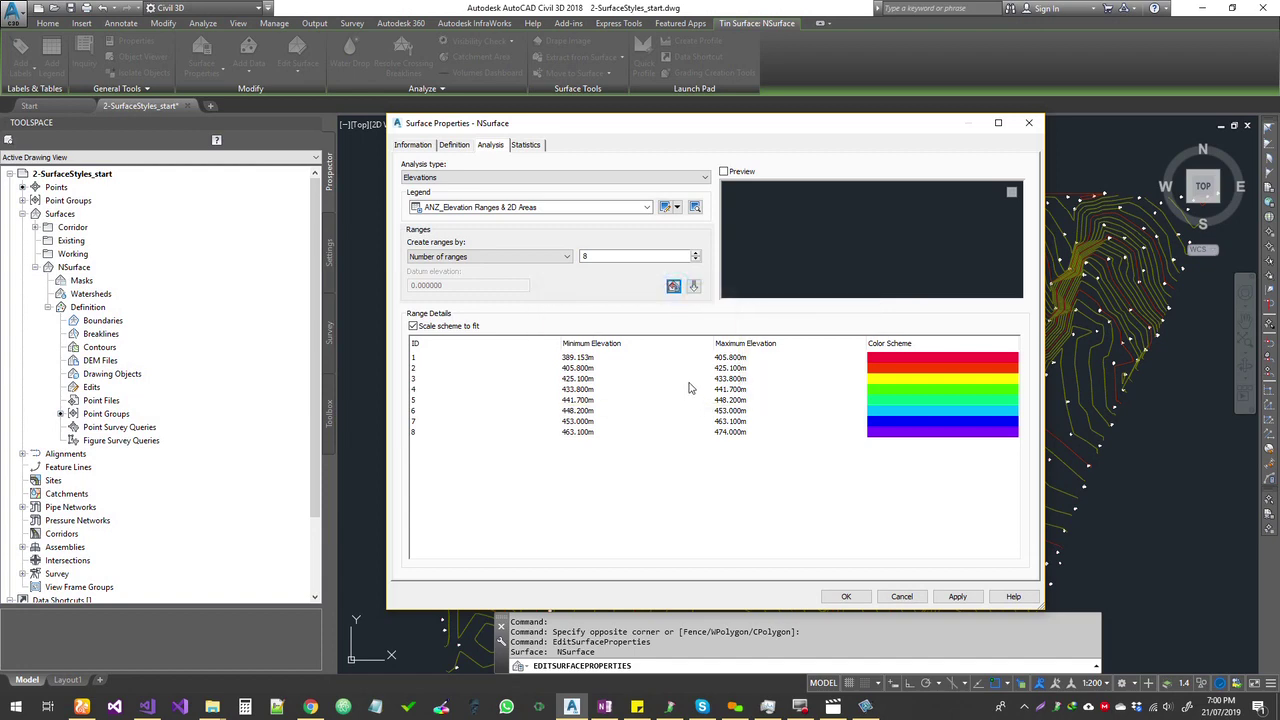
left_click(693, 288)
- Open the color choice for elevation range 1, keep its color, and accept the NSurface analysis settings
left_click(898, 357)
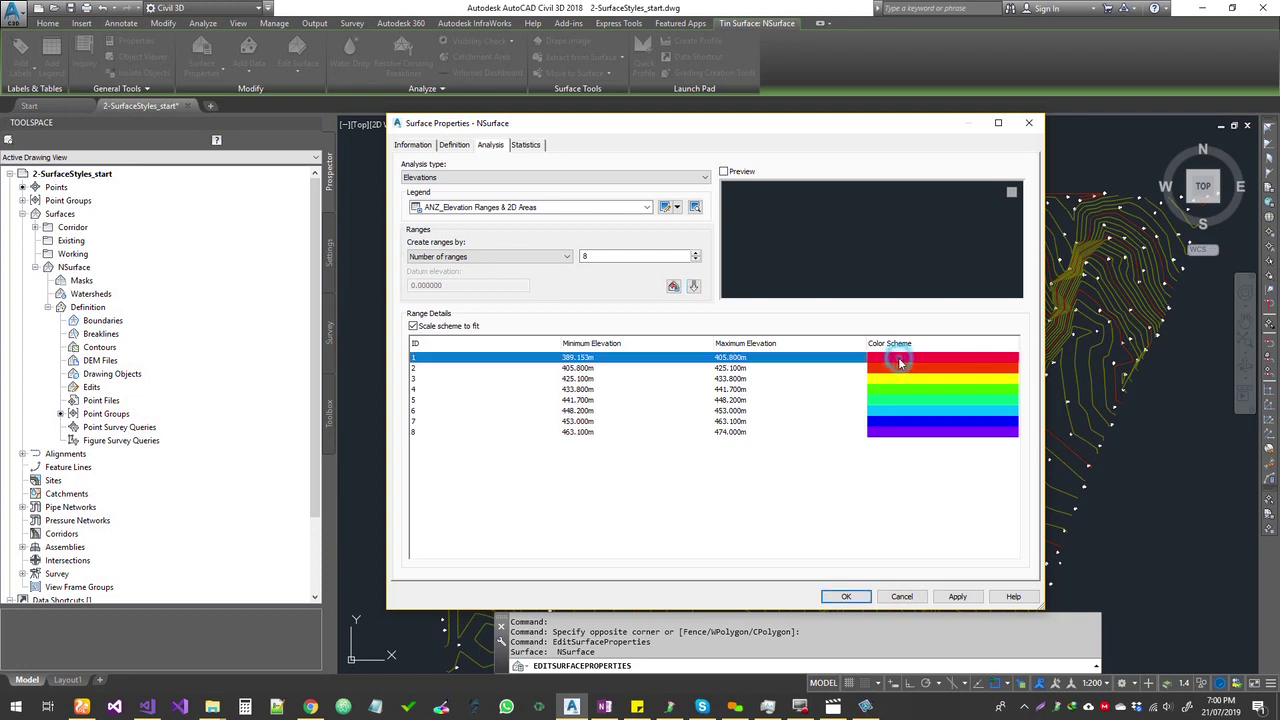
double_click(898, 357)
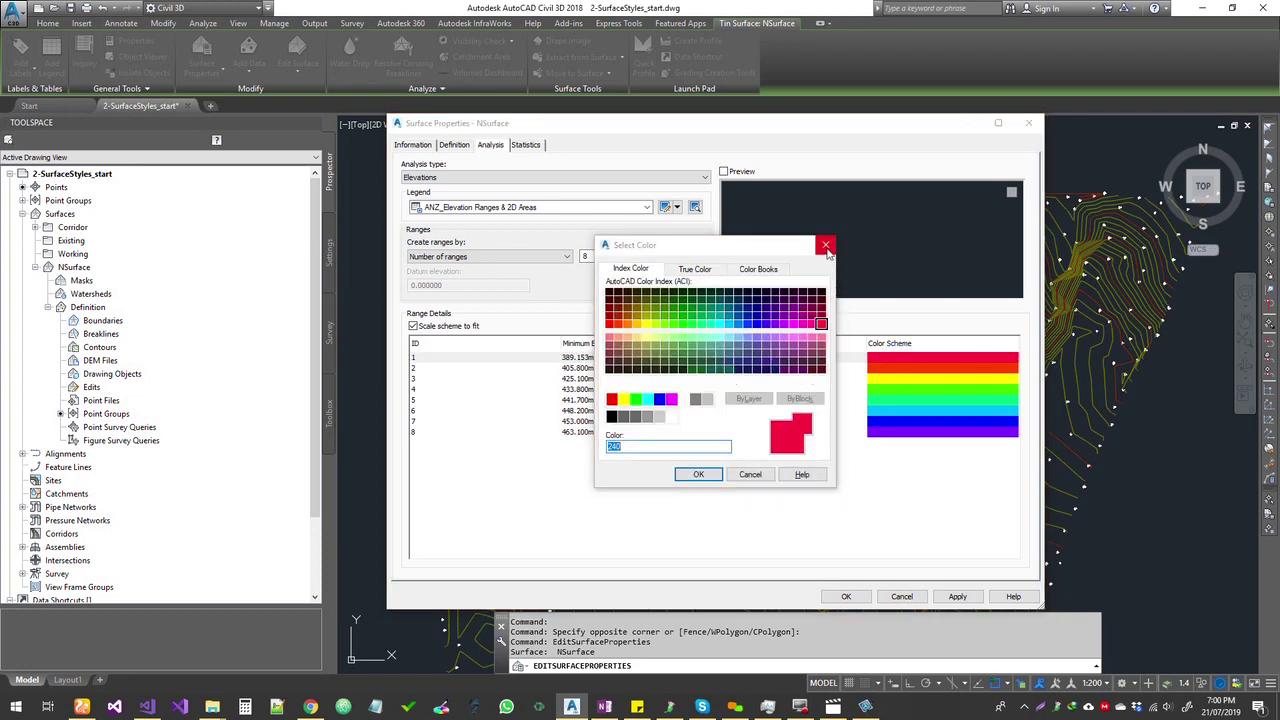
left_click(698, 474)
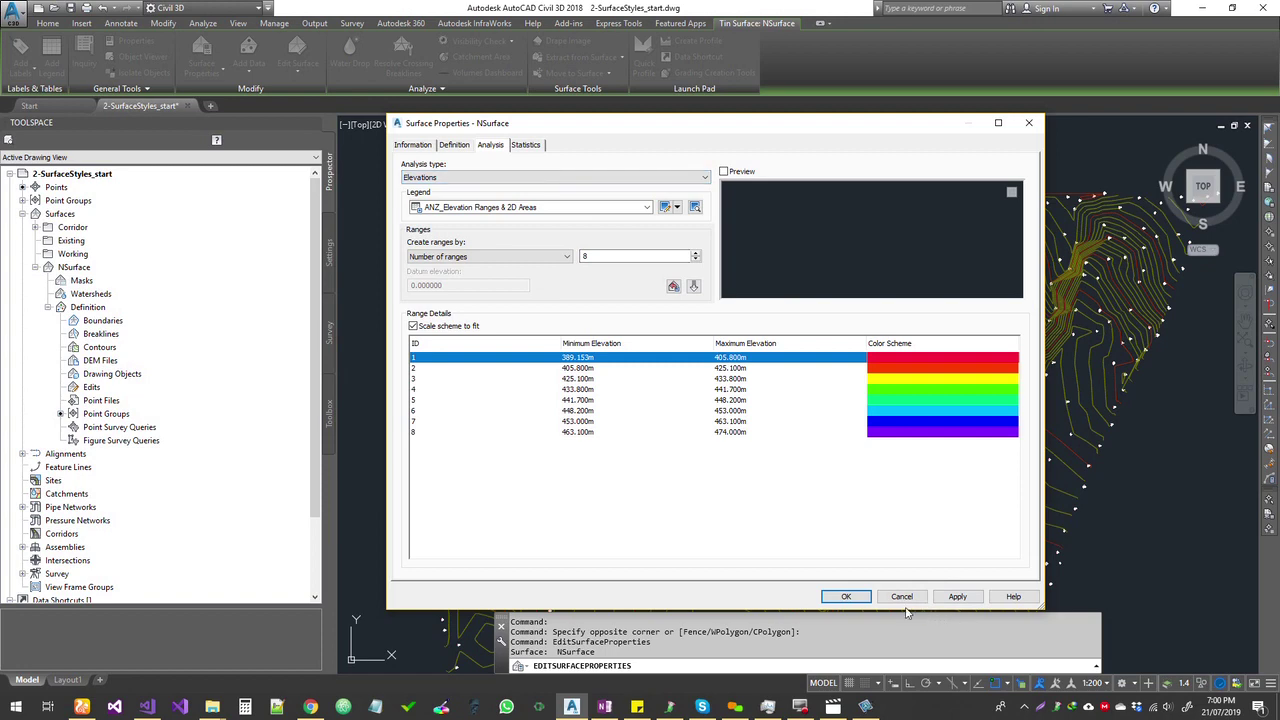
left_click(846, 596)
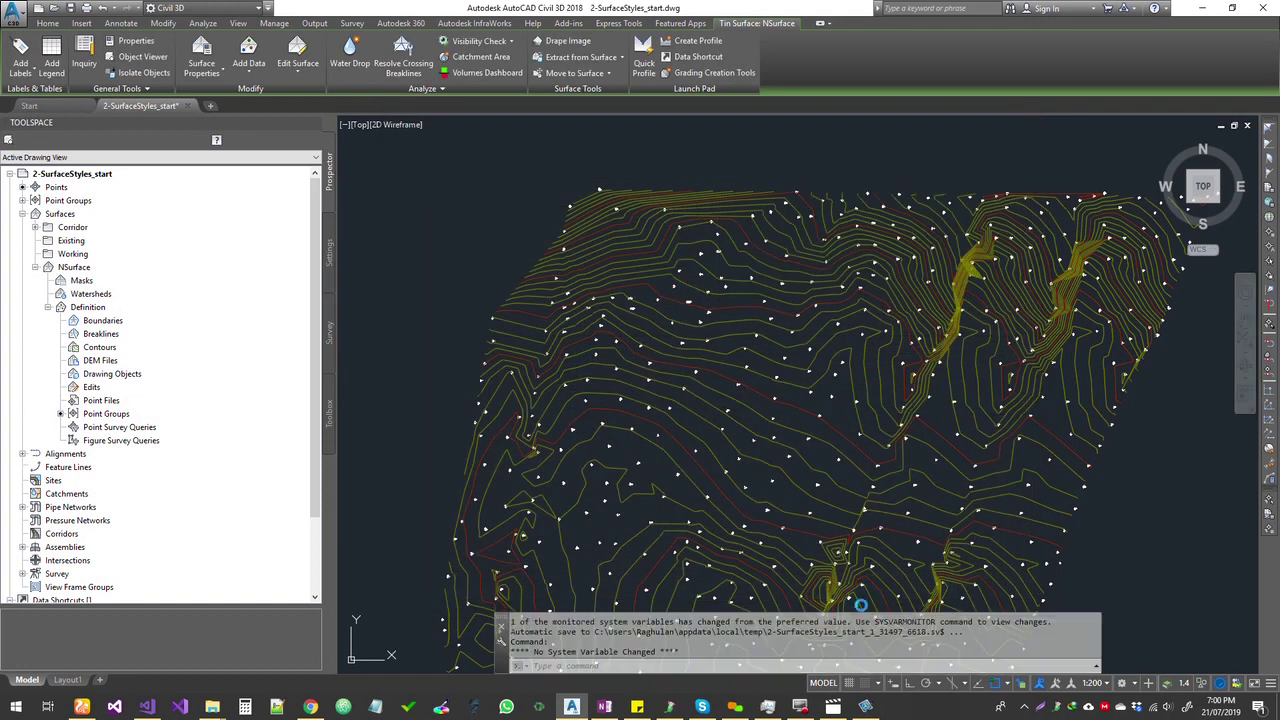
key("Escape")
- Set the NSurface surface style to ANZ_Analysis - Elevation (2D) in its surface properties
scroll(900, 420, "down", 5)
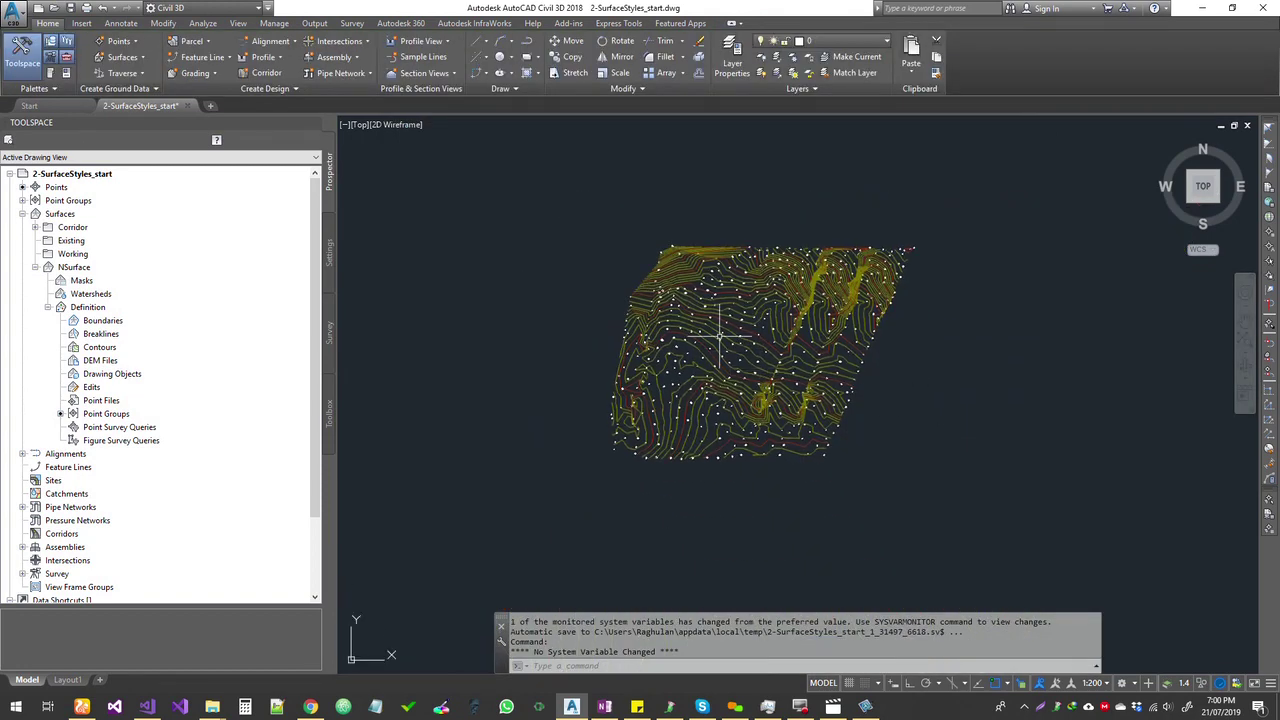
scroll(703, 280, "up", 2)
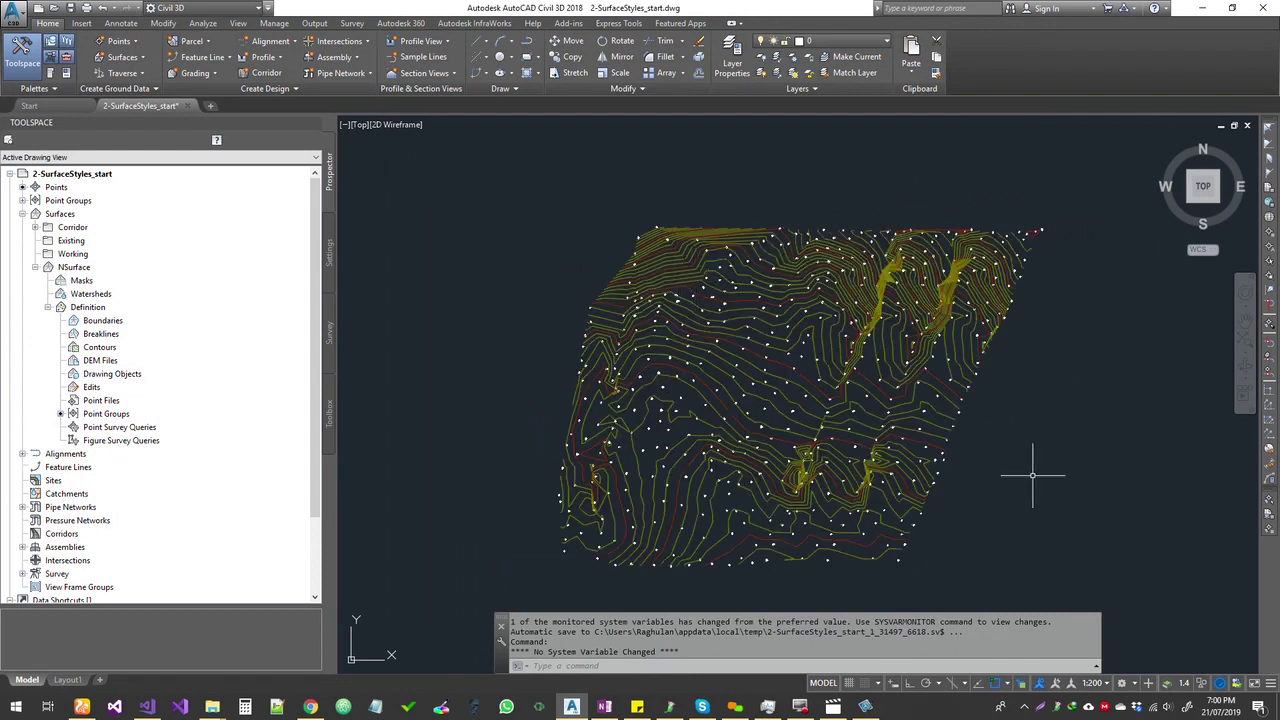
left_click(669, 266)
left_click(201, 50)
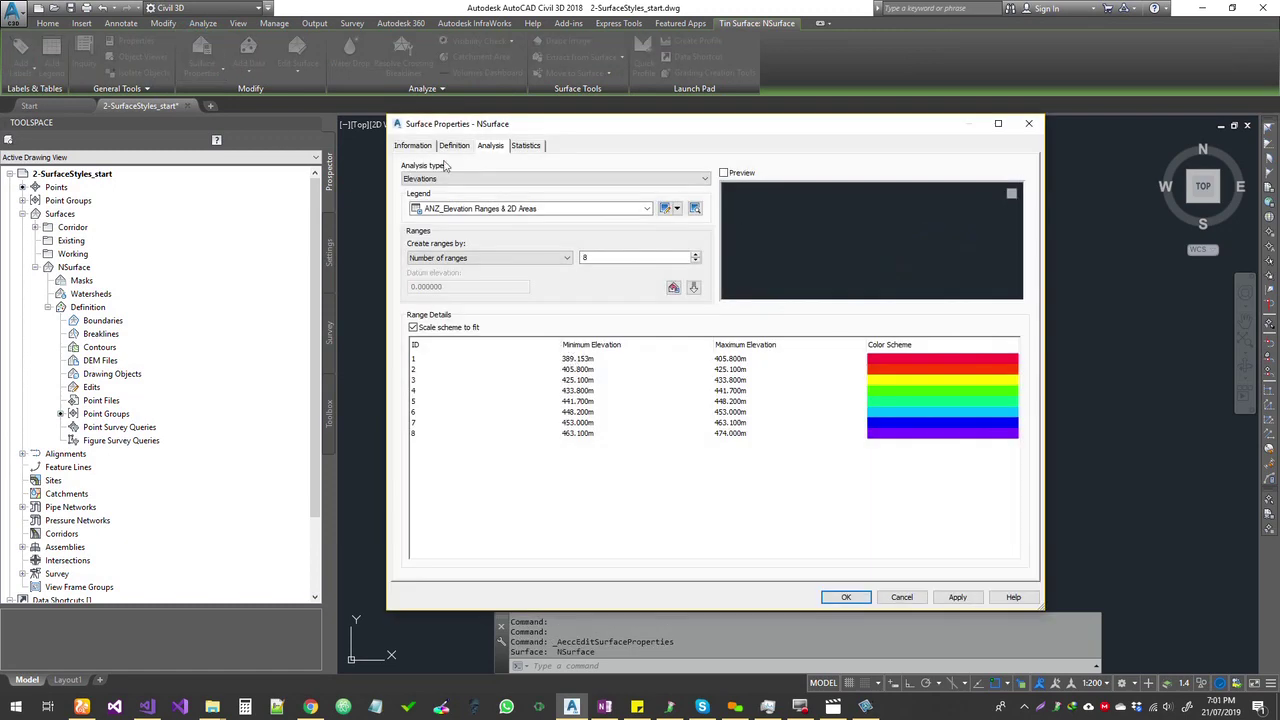
left_click(418, 145)
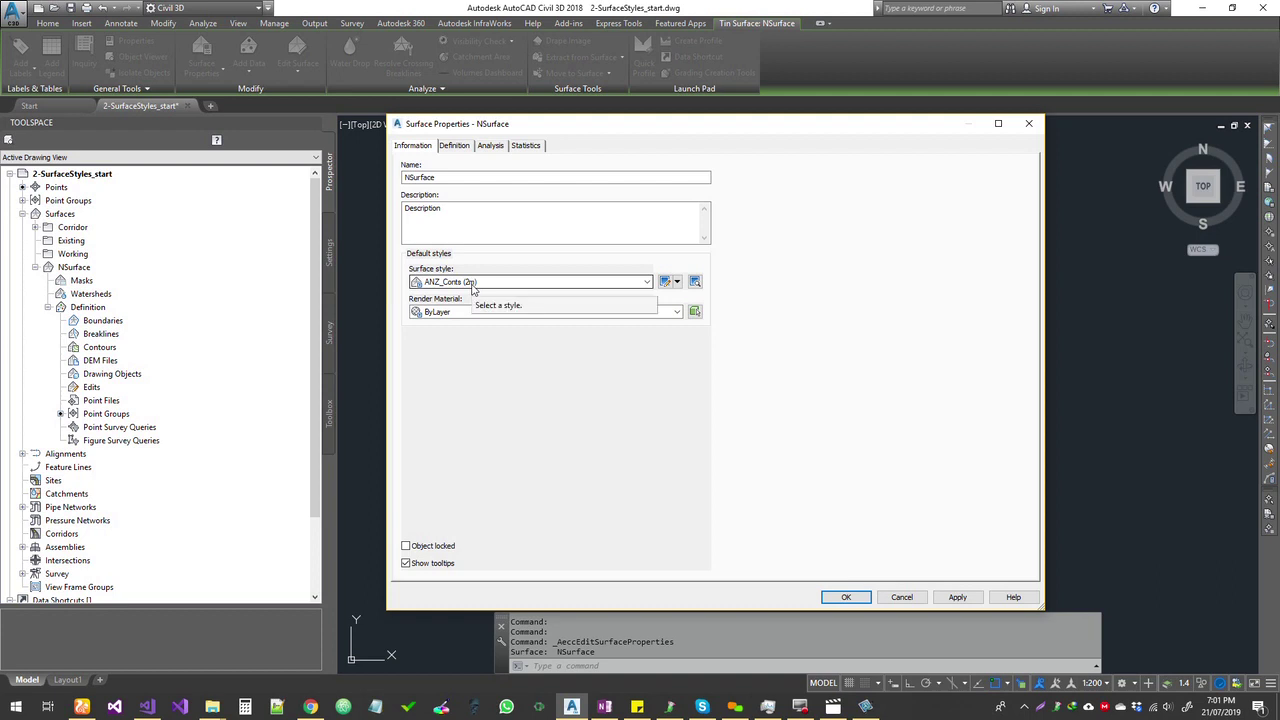
left_click(472, 283)
left_click(513, 478)
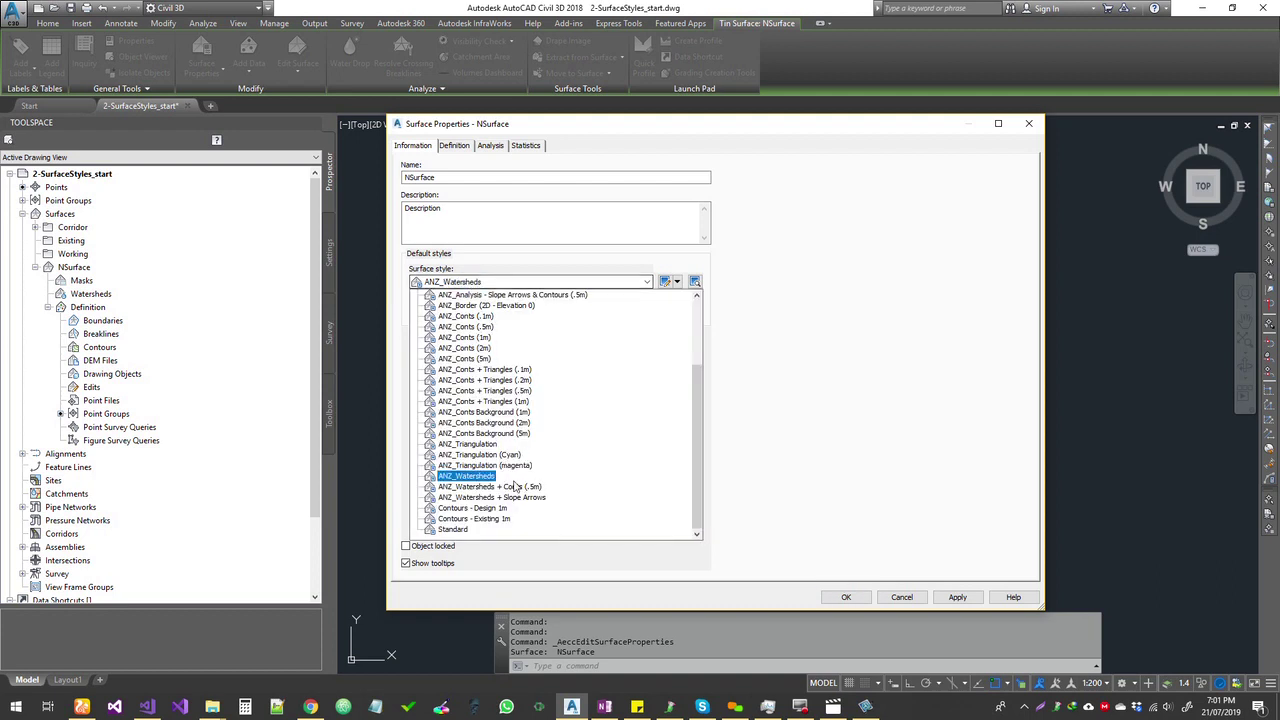
scroll(515, 486, "up", 3)
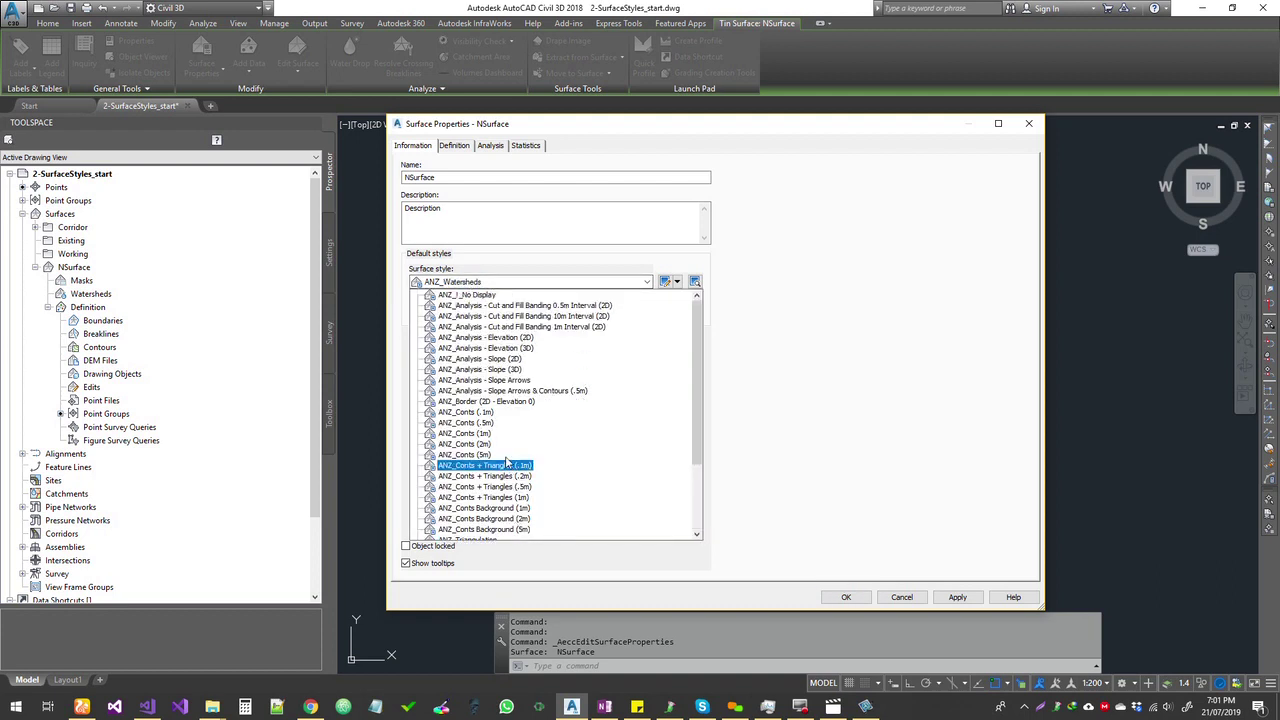
left_click(468, 307)
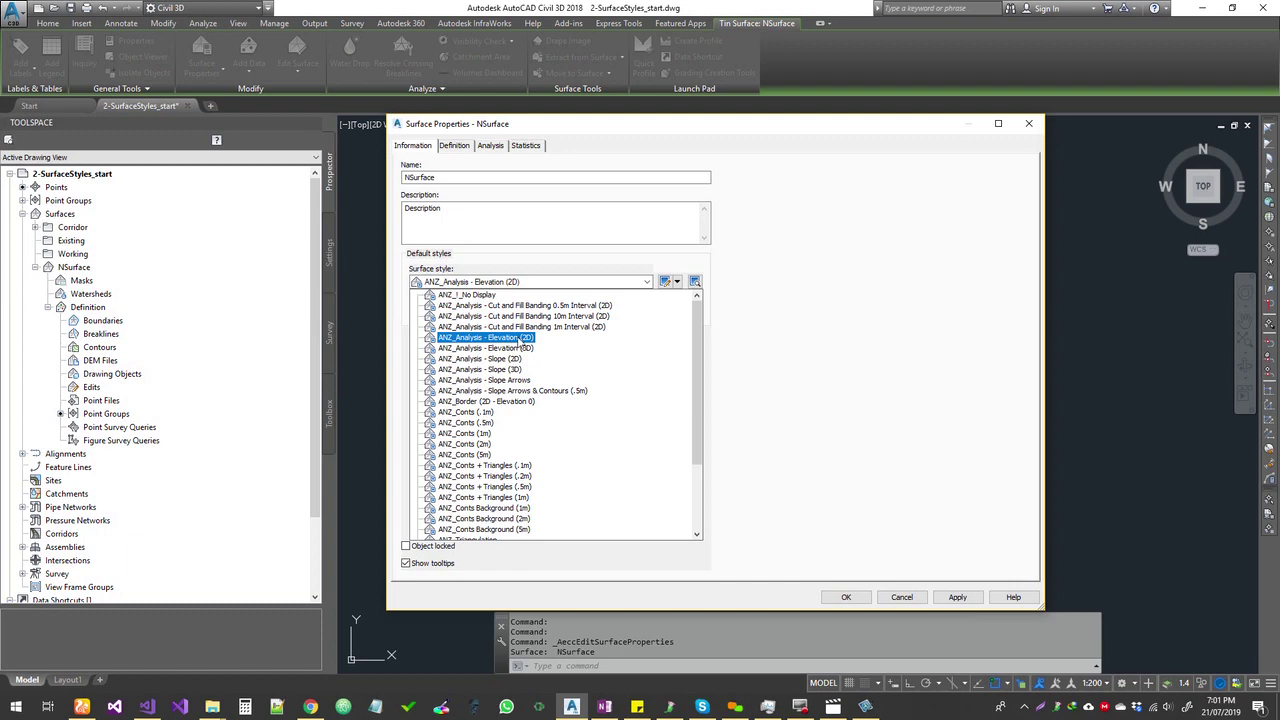
left_click(520, 339)
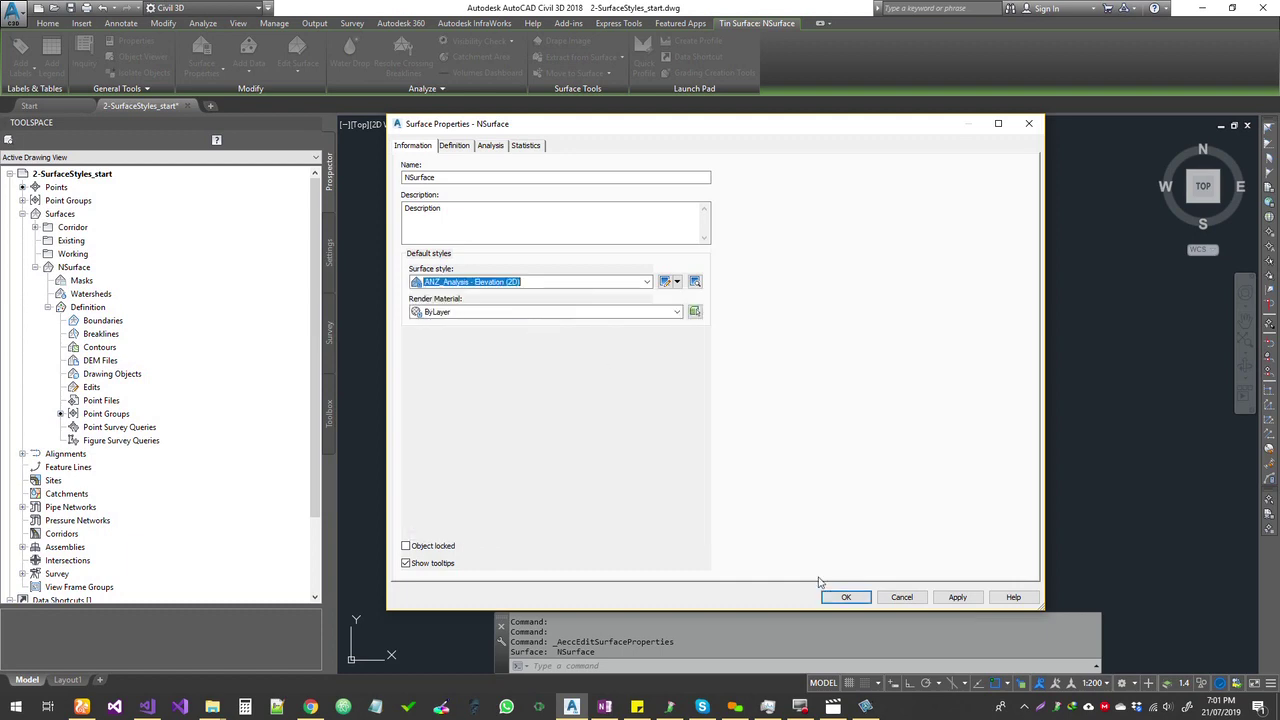
left_click(846, 597)
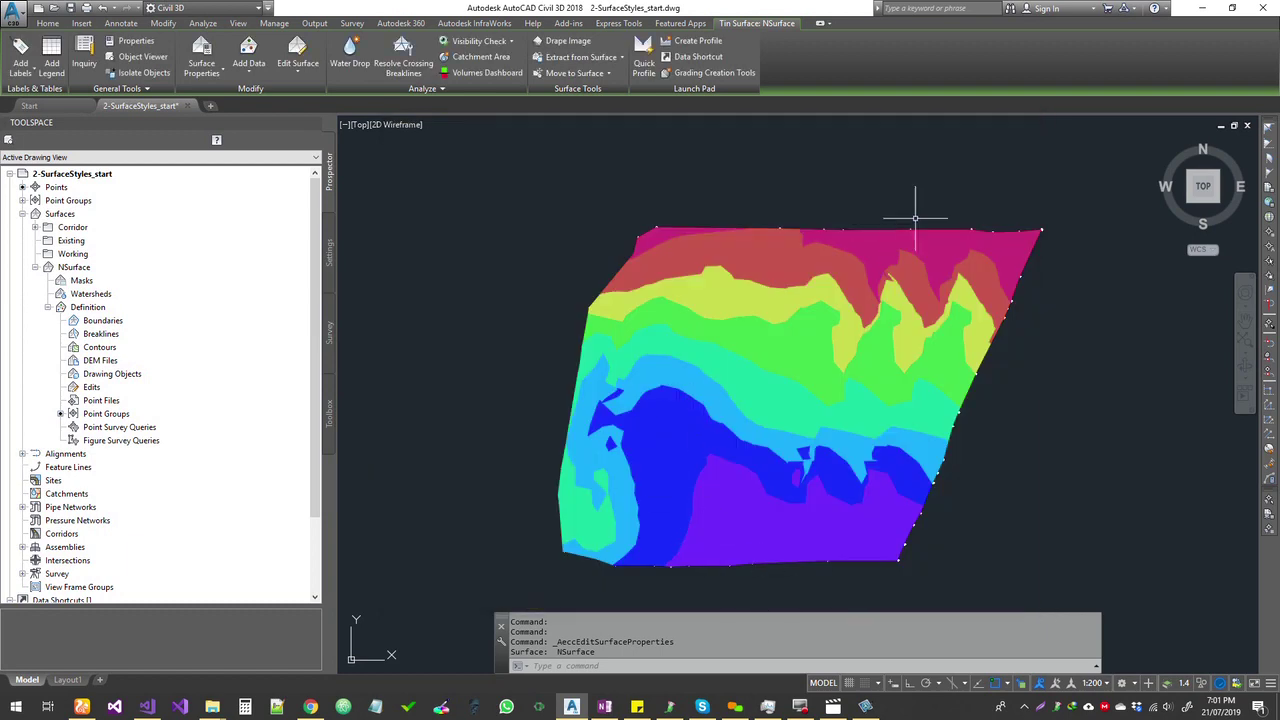
- Set the NSurface surface style to ANZ_Analysis - Elevation (3D) in its surface properties
mouse_move(755, 420)
left_click(201, 55)
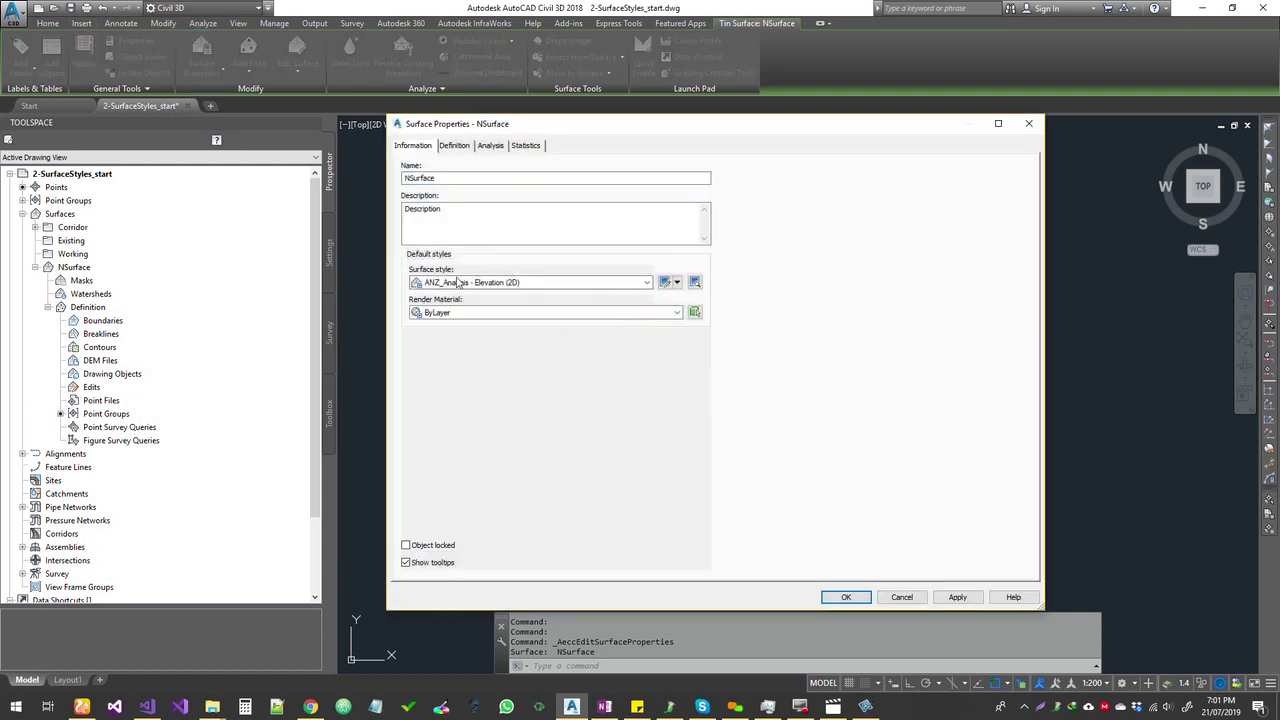
left_click(455, 283)
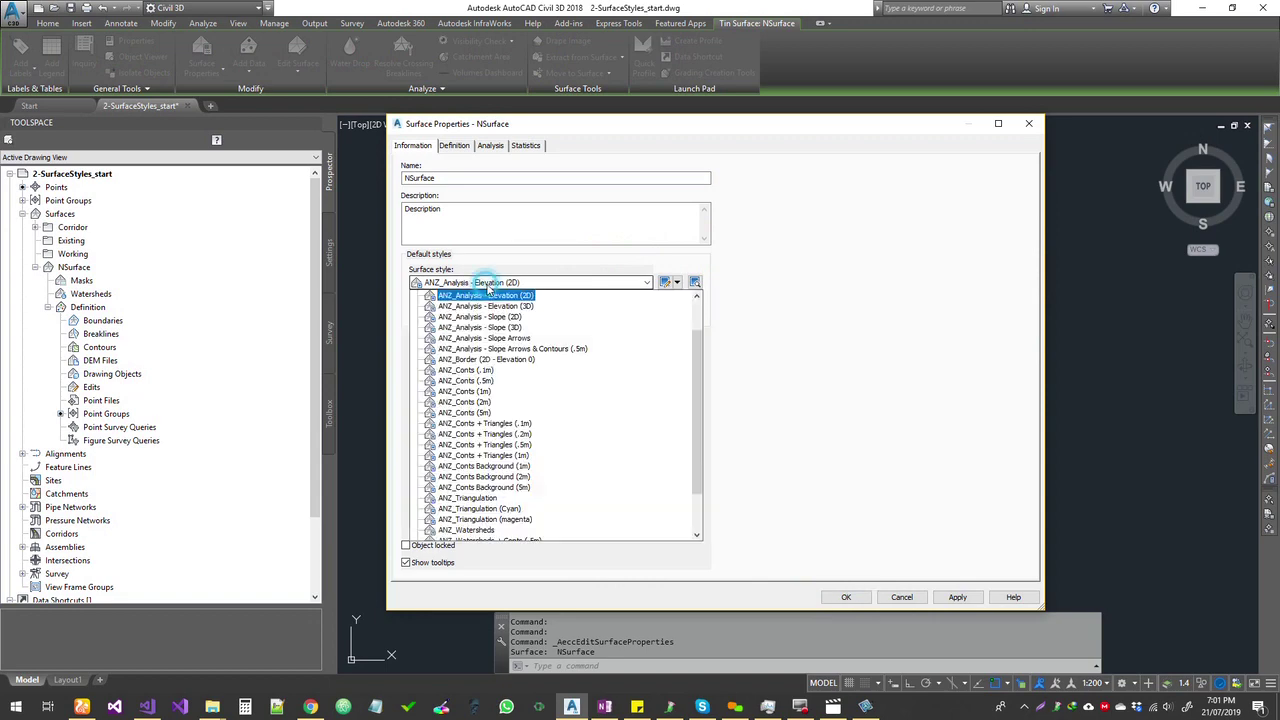
left_click(497, 306)
left_click(846, 597)
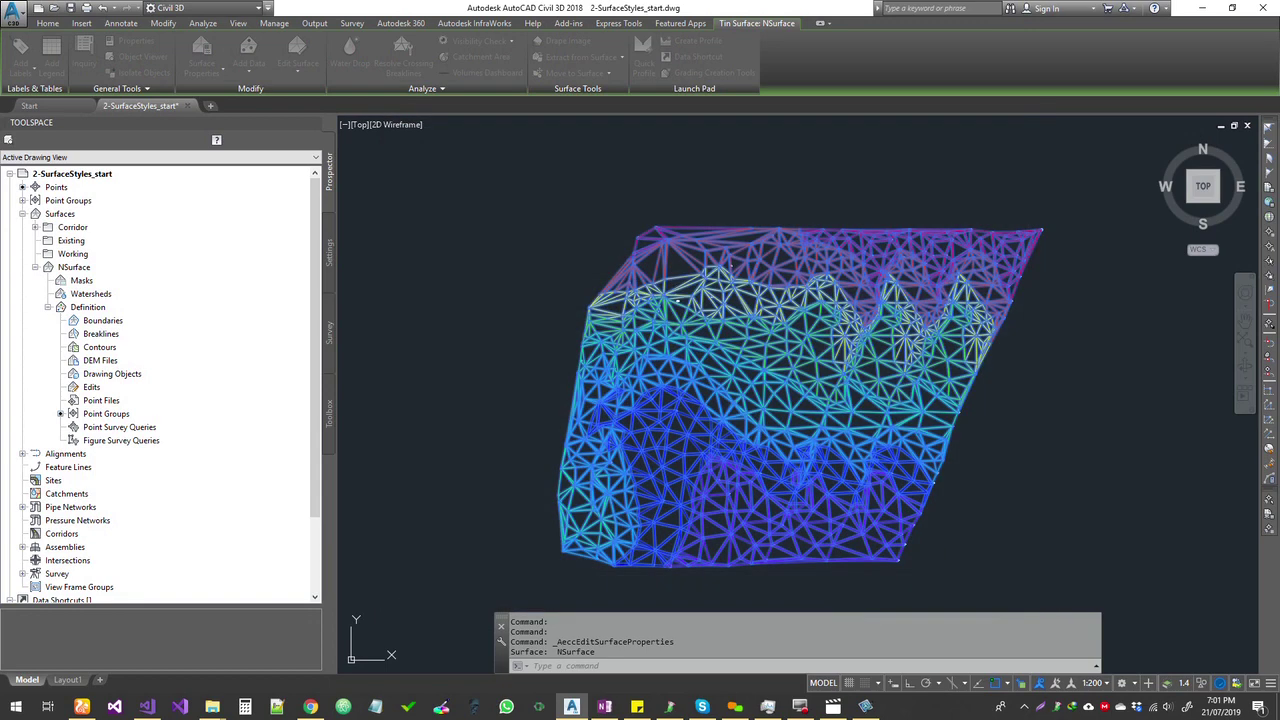
- View NSurface in the Object Viewer, tilt it into a 3D view and display it with the Realistic visual style
right_click(775, 345)
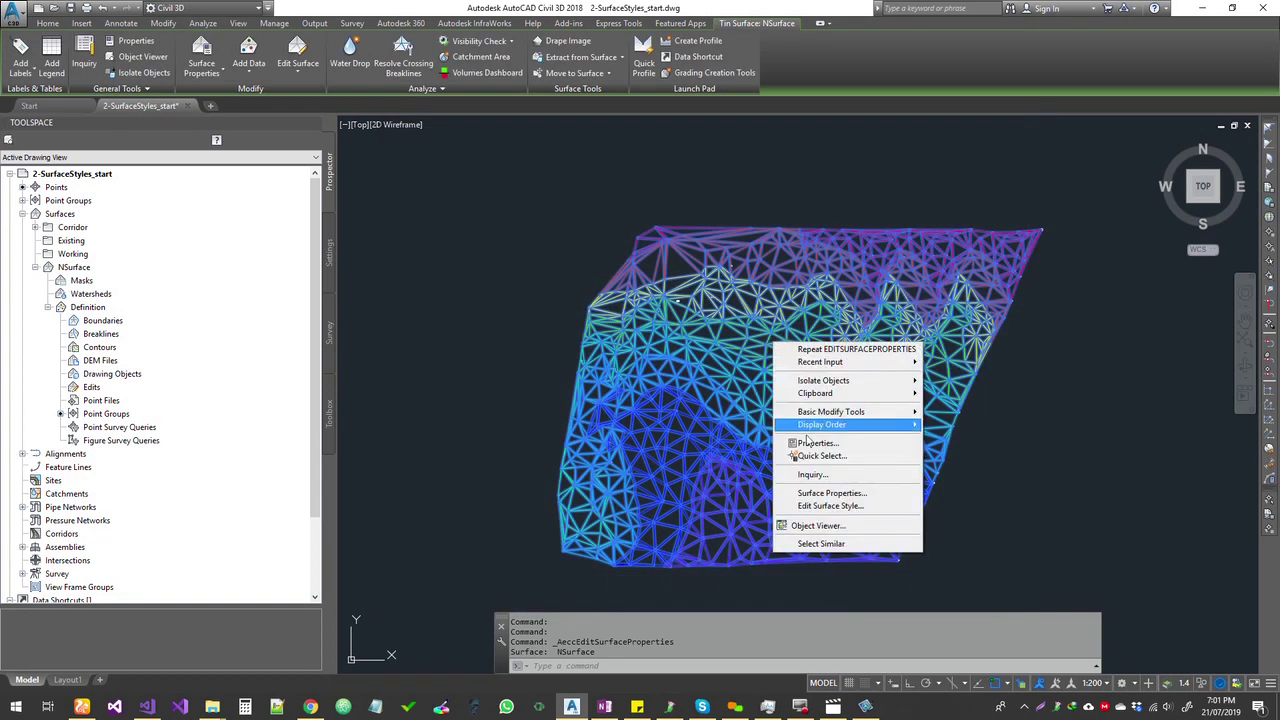
left_click(826, 531)
left_click_drag(815, 540, 799, 549)
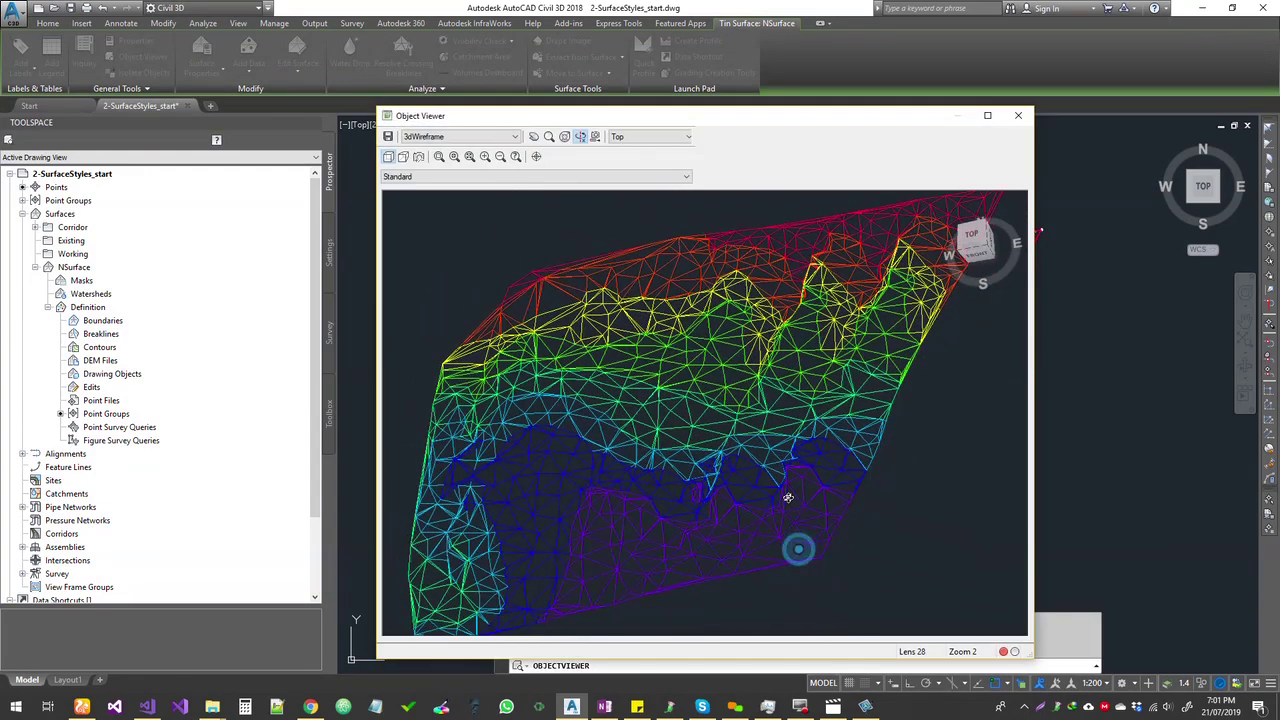
left_click_drag(657, 441, 671, 423)
left_click(443, 139)
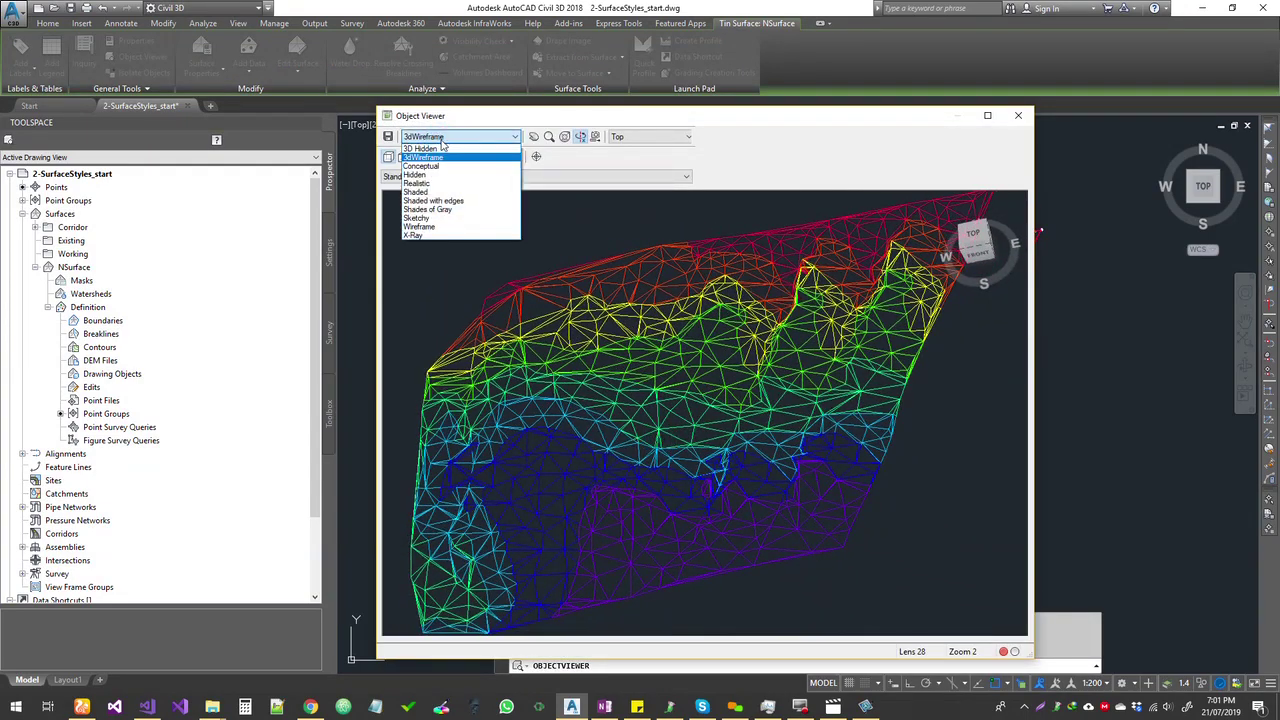
left_click(416, 183)
- Orbit the realistic NSurface model to examine its elevation bands from several sides, and close the Object Viewer
mouse_move(653, 387)
left_mouse_down()
mouse_move(718, 438)
mouse_move(757, 436)
mouse_move(700, 480)
mouse_move(778, 468)
left_mouse_up()
mouse_move(680, 491)
left_mouse_down()
mouse_move(771, 480)
mouse_move(666, 500)
left_mouse_up()
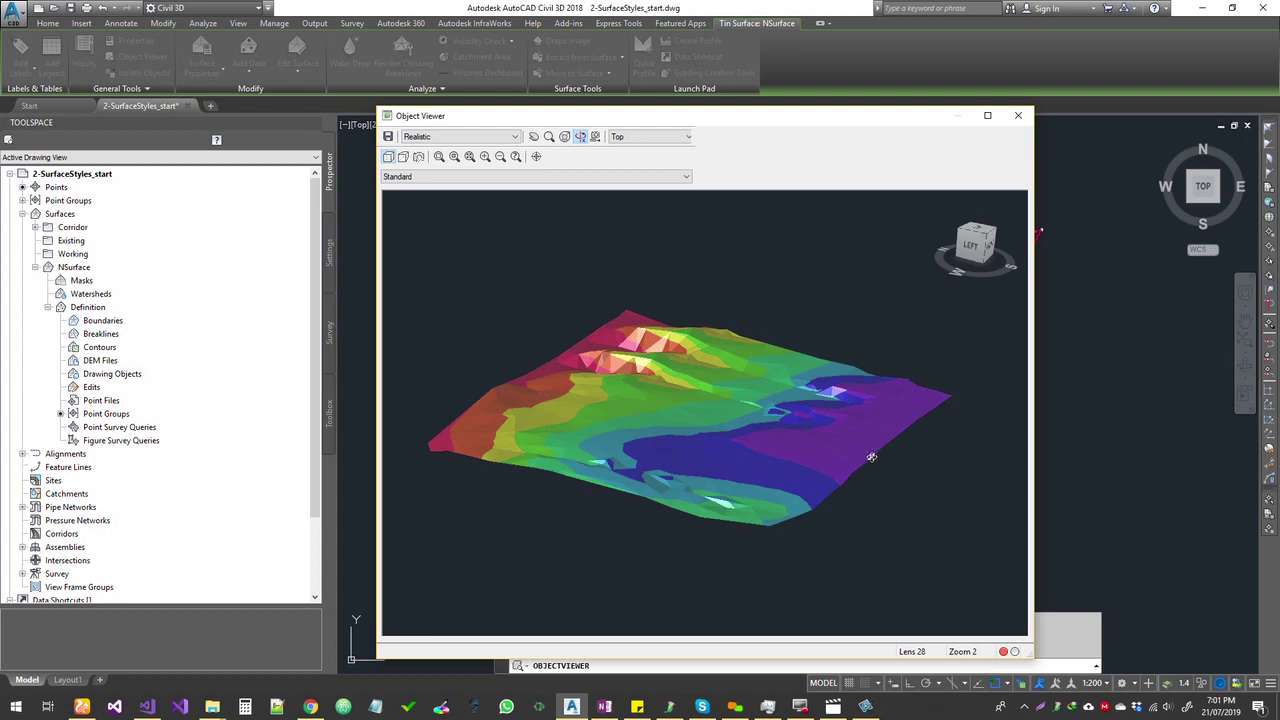
left_click_drag(852, 462, 761, 485)
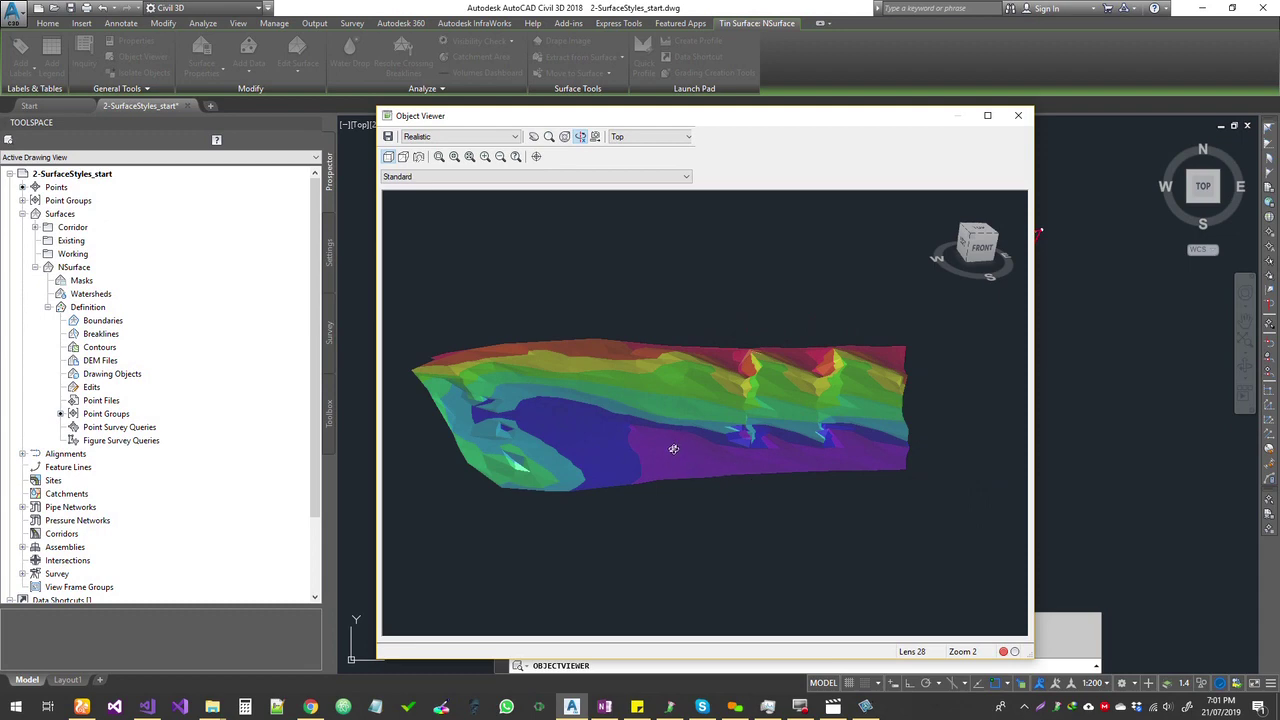
left_click_drag(686, 456, 700, 490)
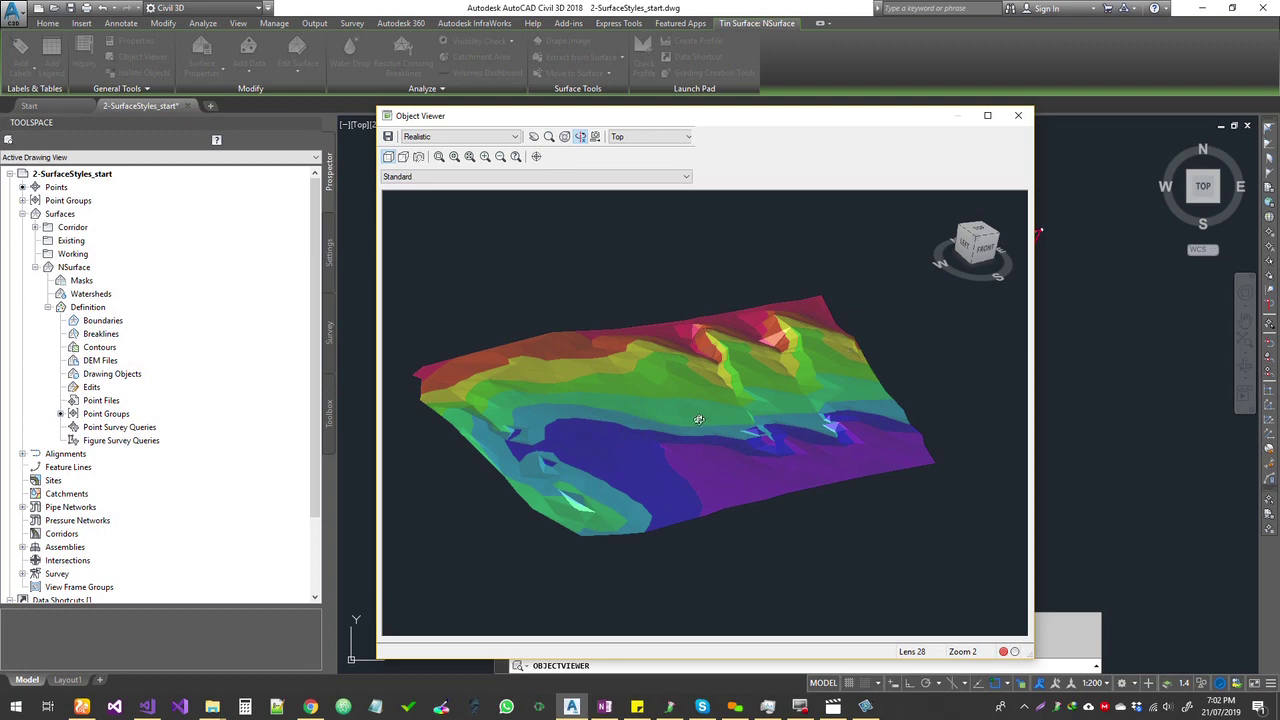
left_click(1017, 117)
- Add a dynamic Elevations legend table for NSurface, placed just beyond the surface's lower-right corner
scroll(749, 452, "down", 3)
middle_click_drag(985, 448, 912, 422)
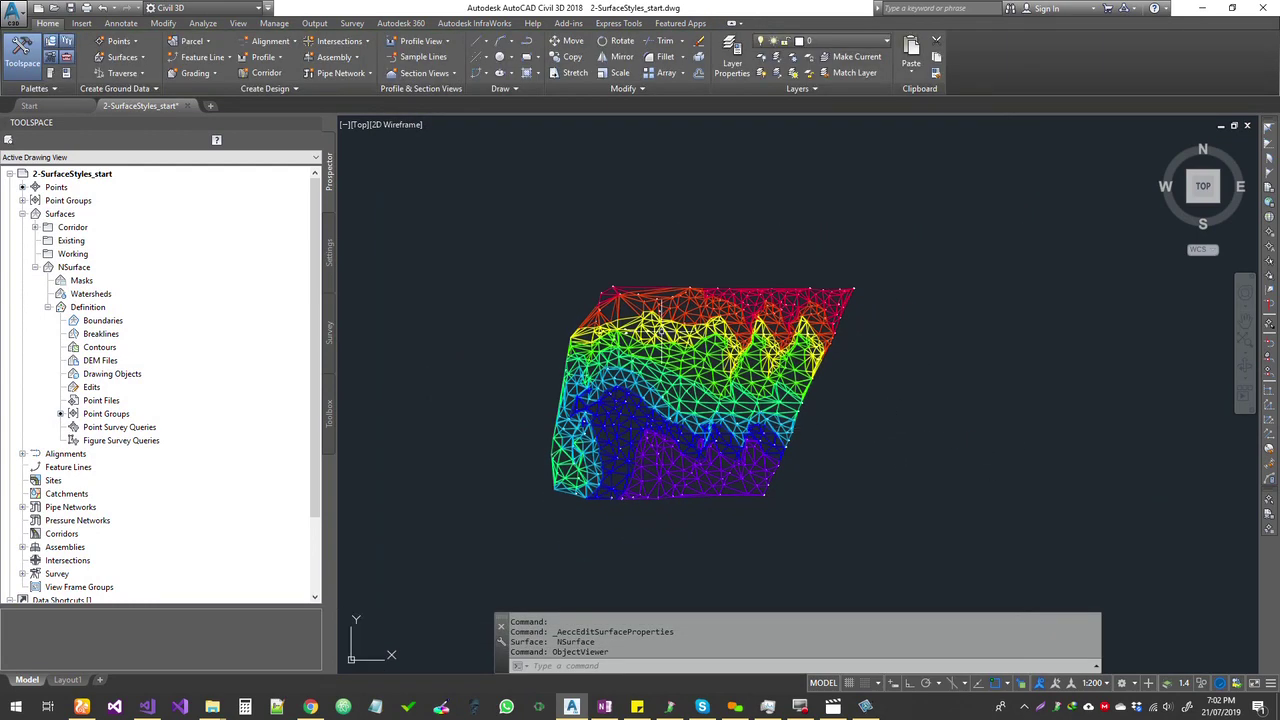
left_click(658, 292)
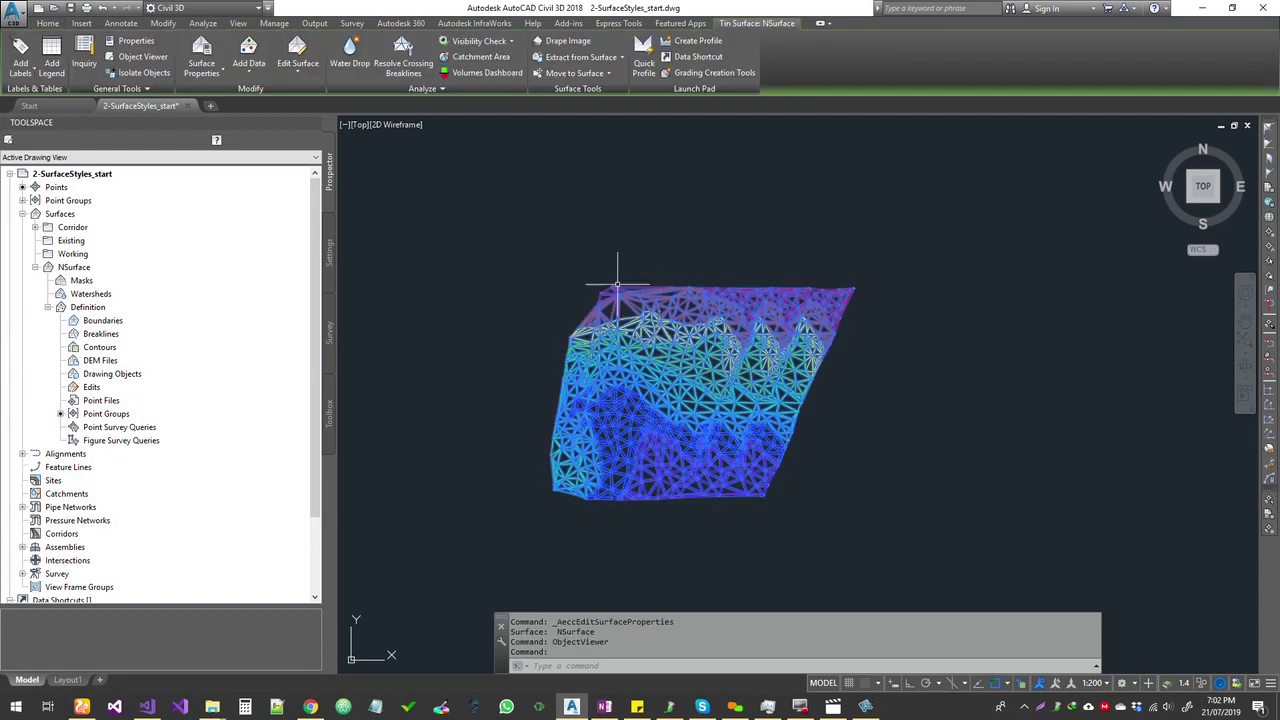
left_click(17, 74)
left_click(53, 68)
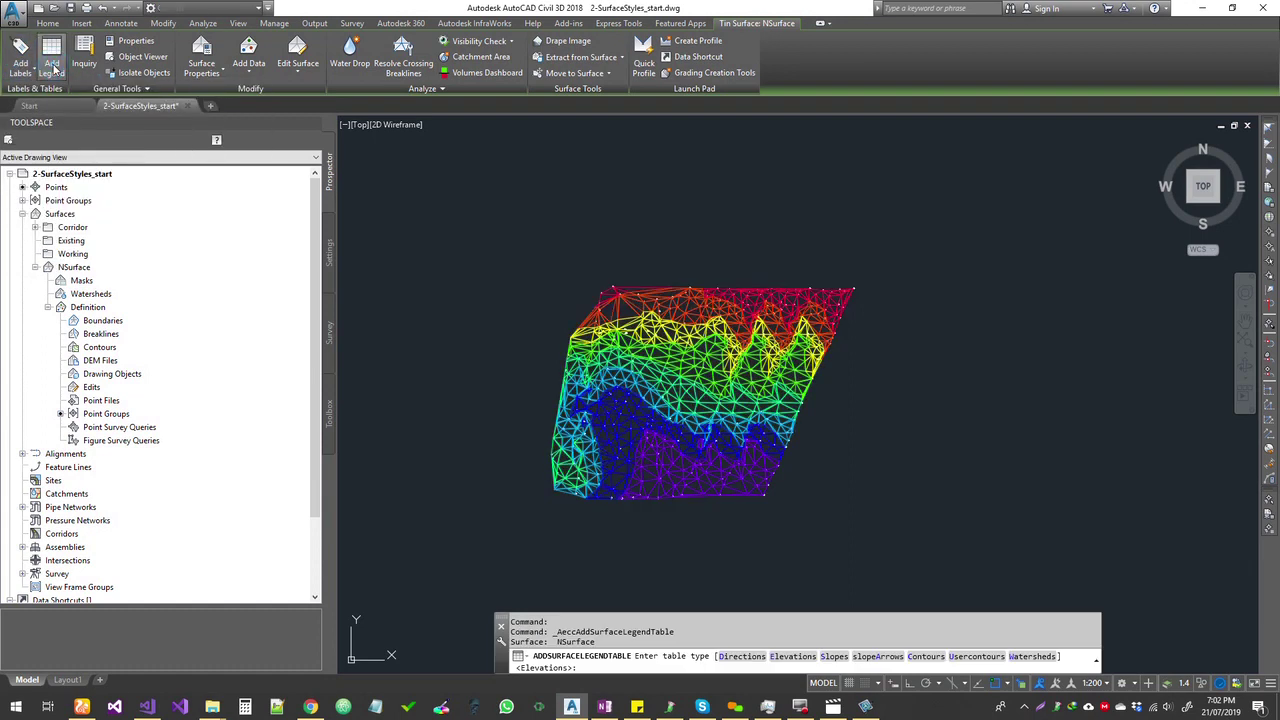
left_click(793, 657)
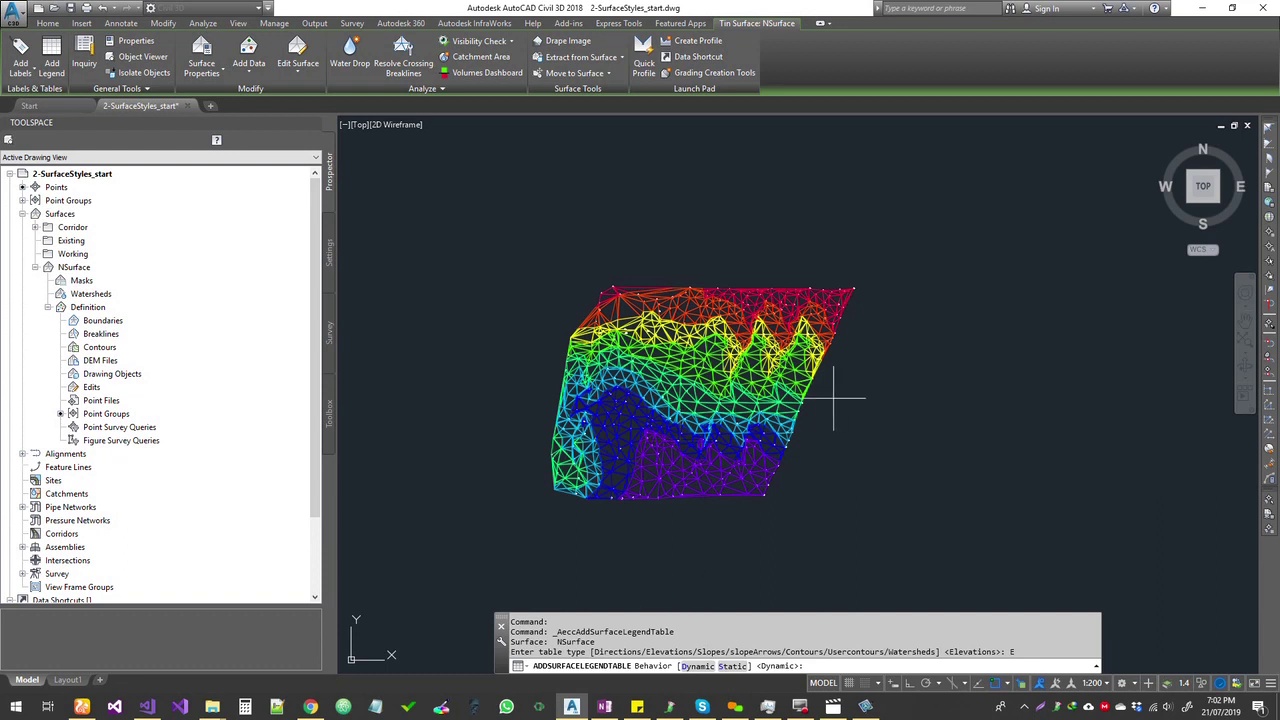
left_click(700, 667)
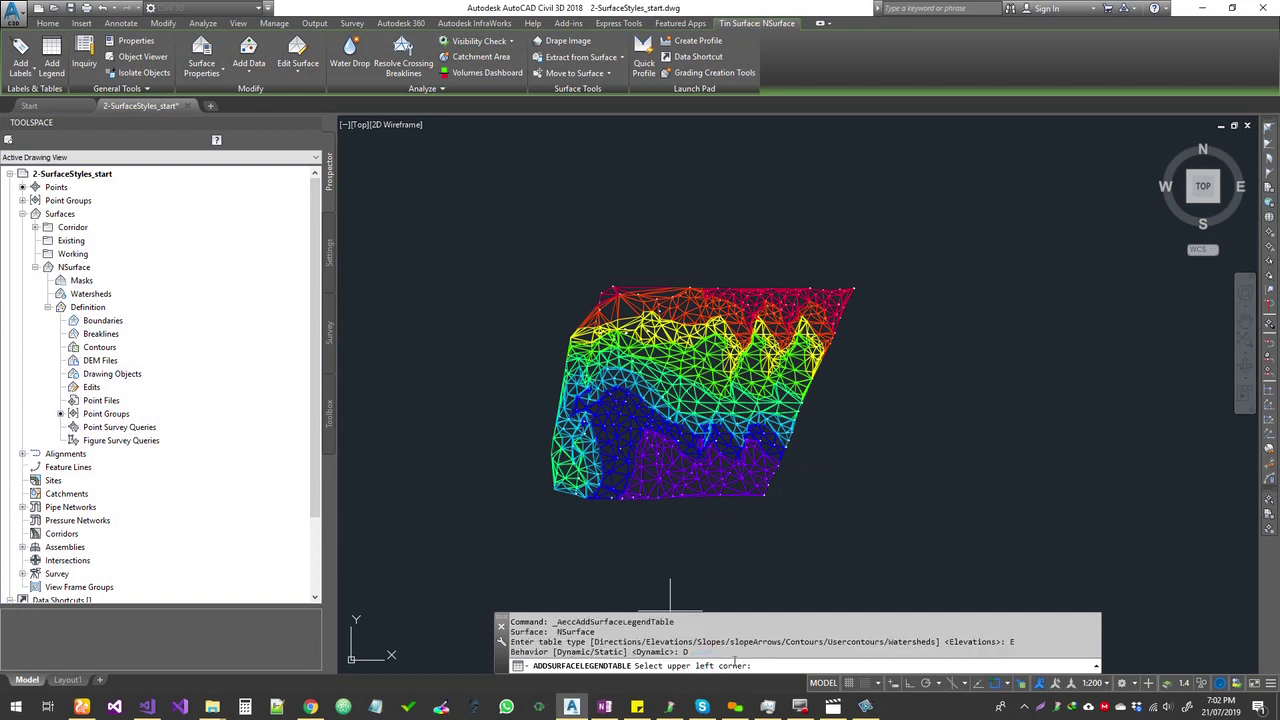
left_click(865, 503)
scroll(898, 539, "up", 10)
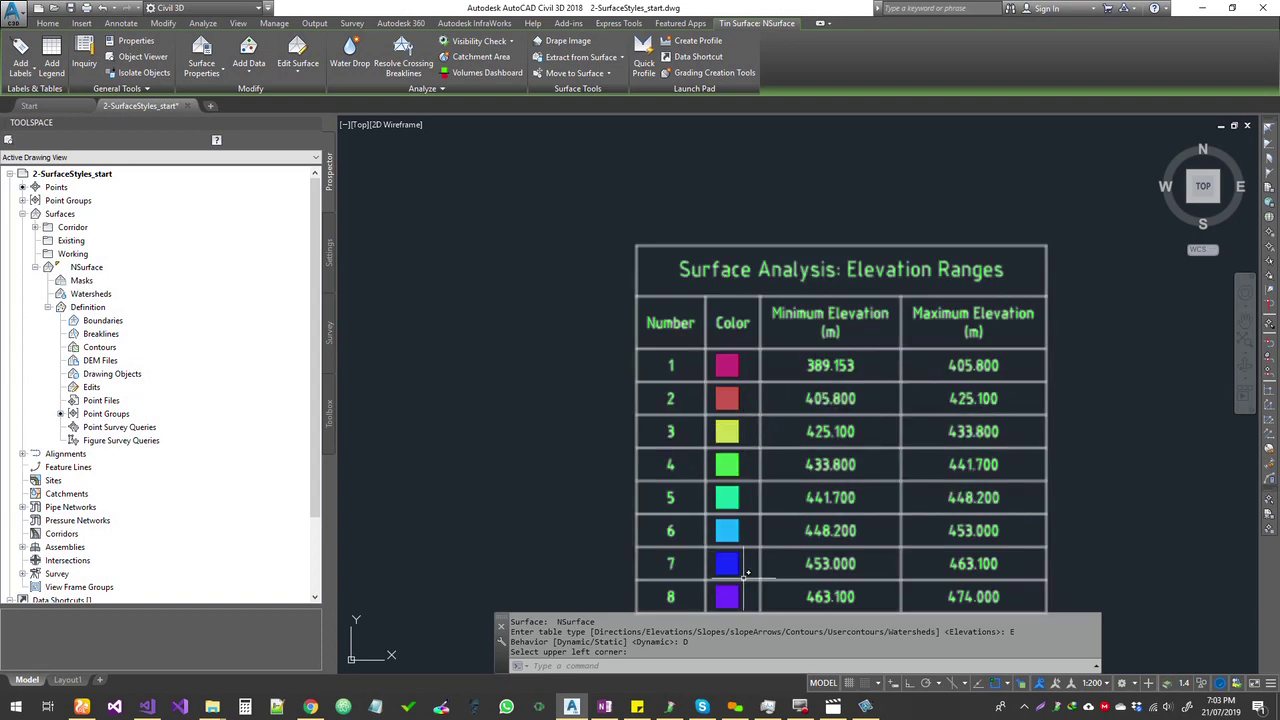
scroll(757, 598, "down", 5)
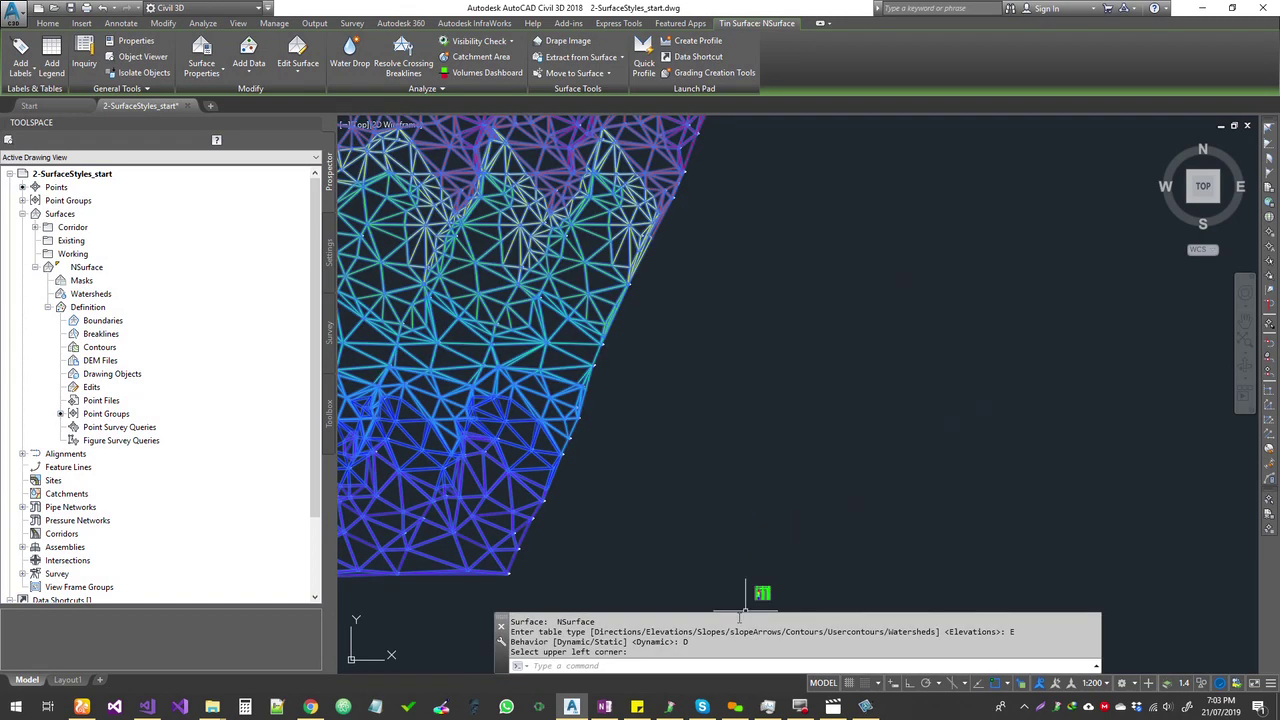
- Set the NSurface analysis type to Slopes with the ANZ_Slope Ranges (%) legend and run the slope analysis
scroll(780, 450, "down", 1)
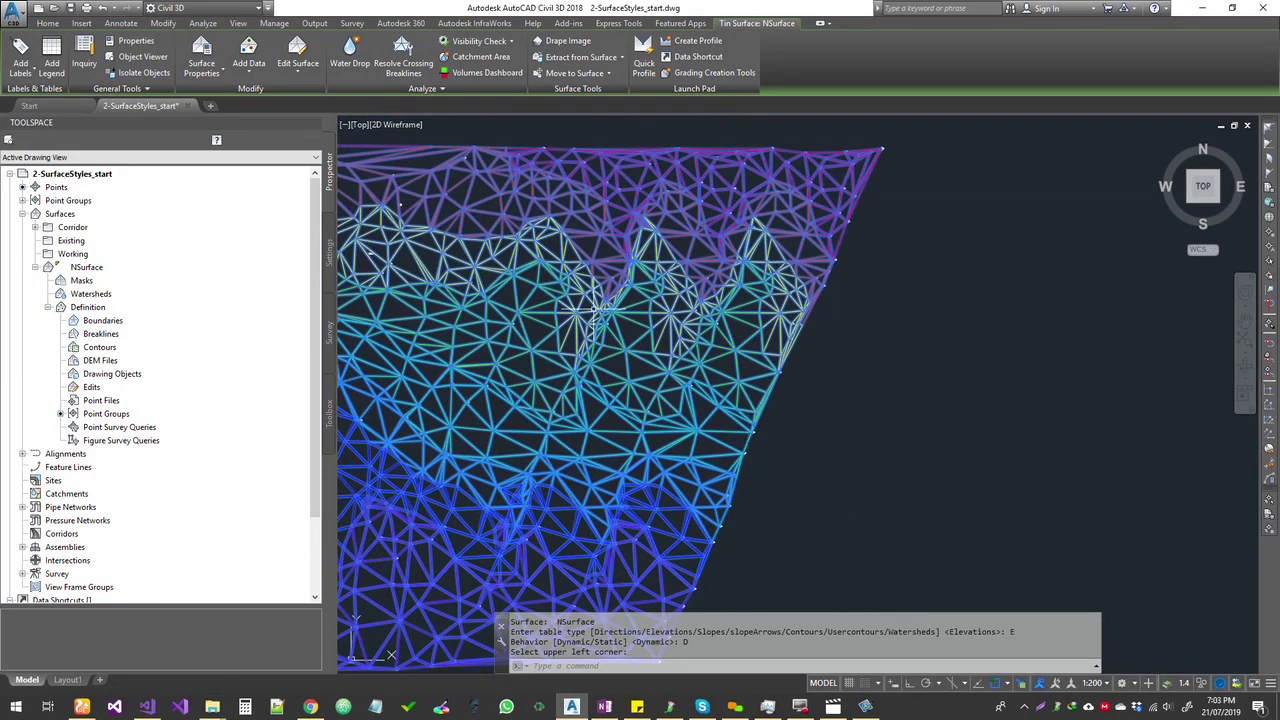
middle_click_drag(593, 309, 1046, 342)
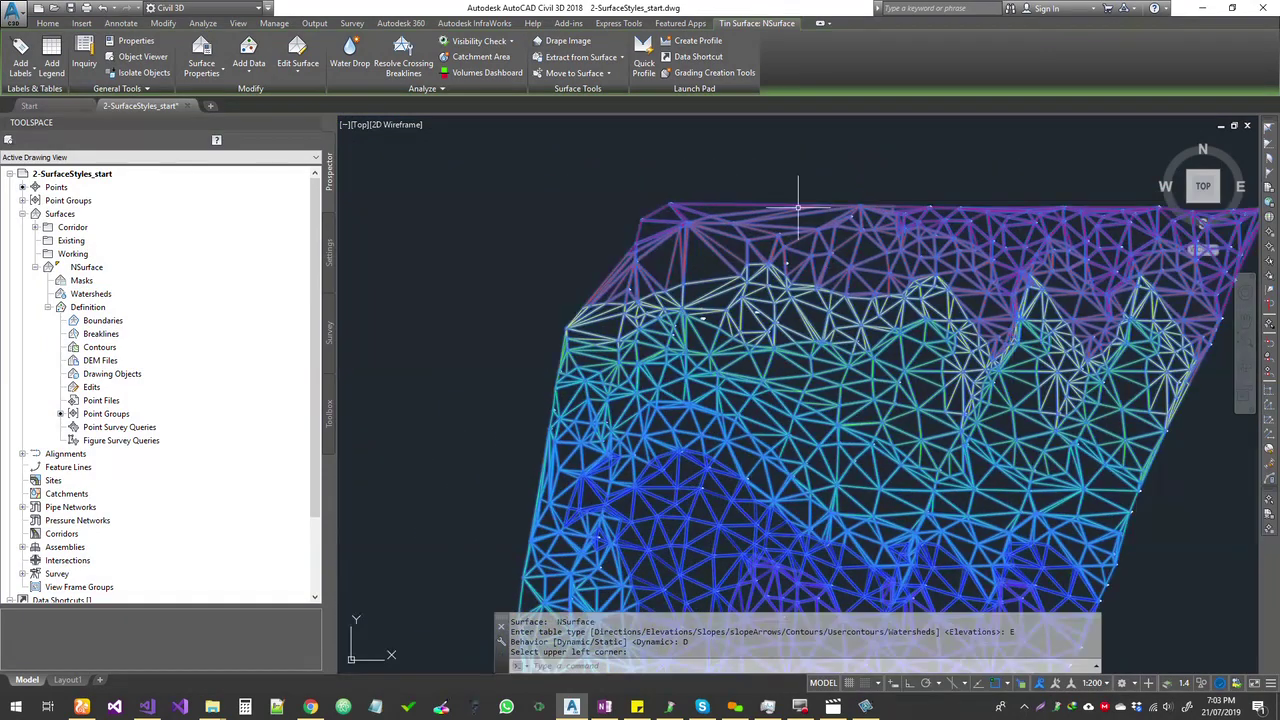
left_click(750, 190)
left_click(201, 48)
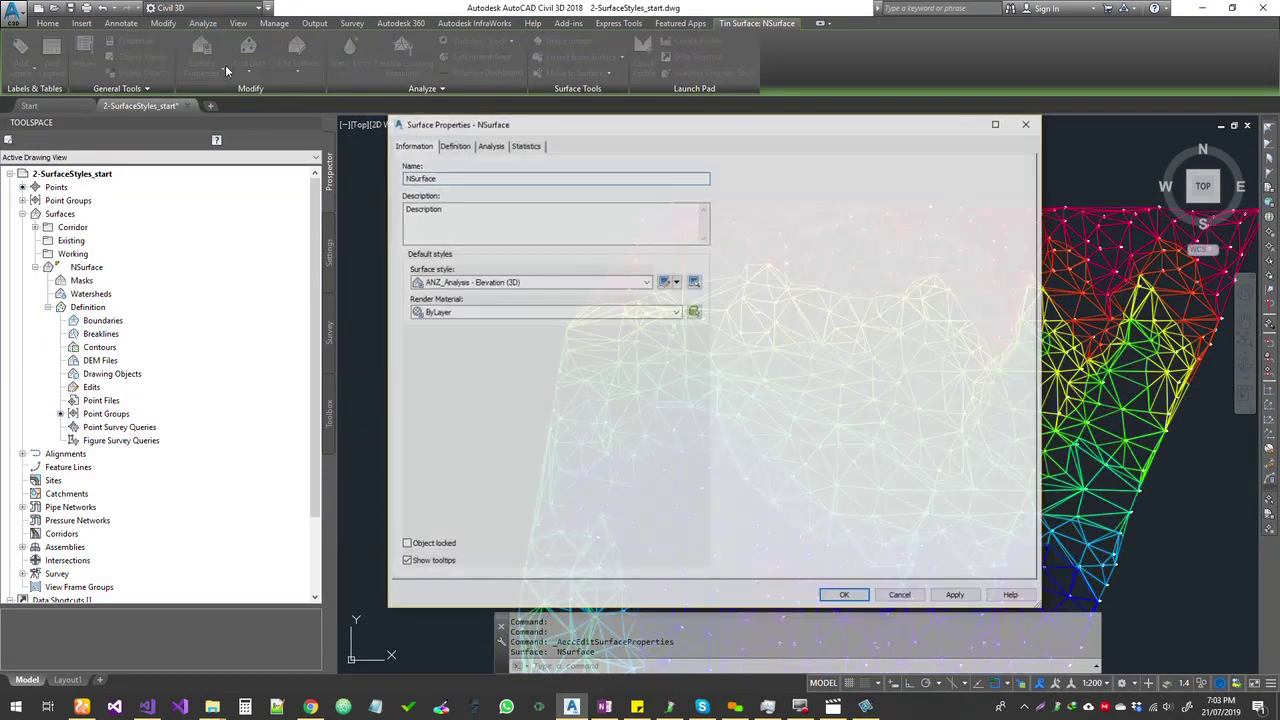
left_click(490, 145)
left_click(503, 178)
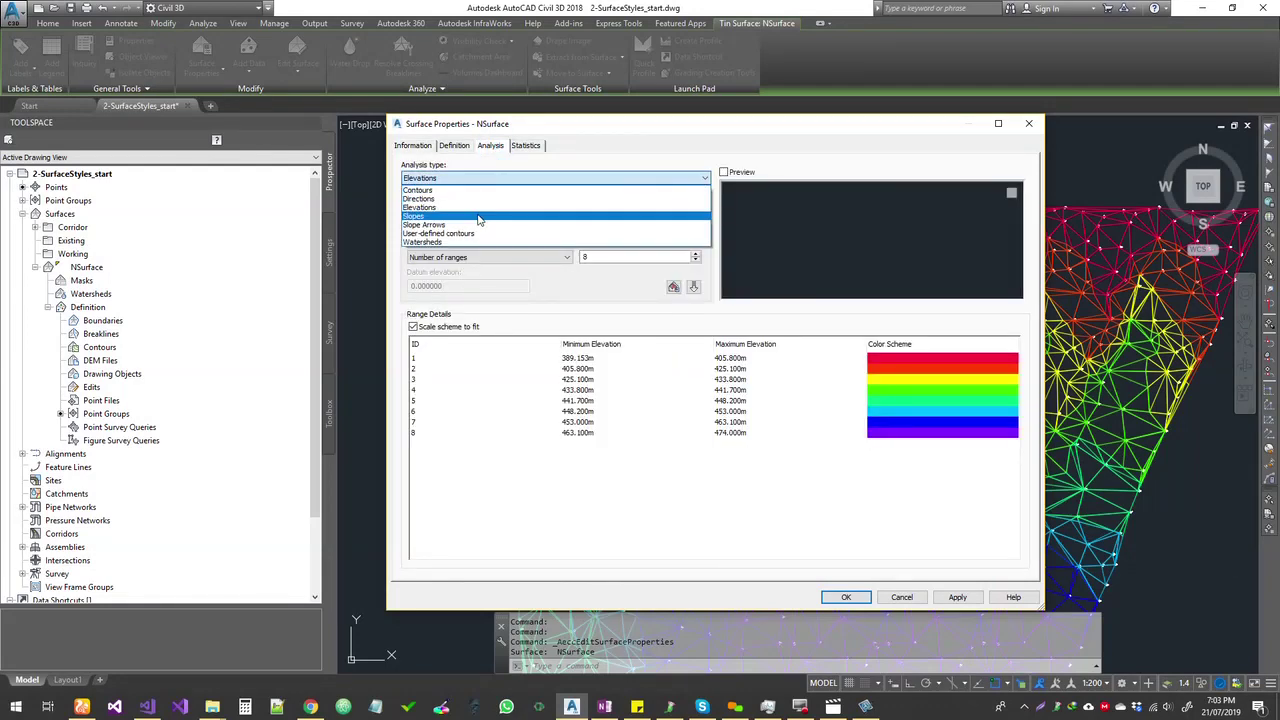
left_click(482, 216)
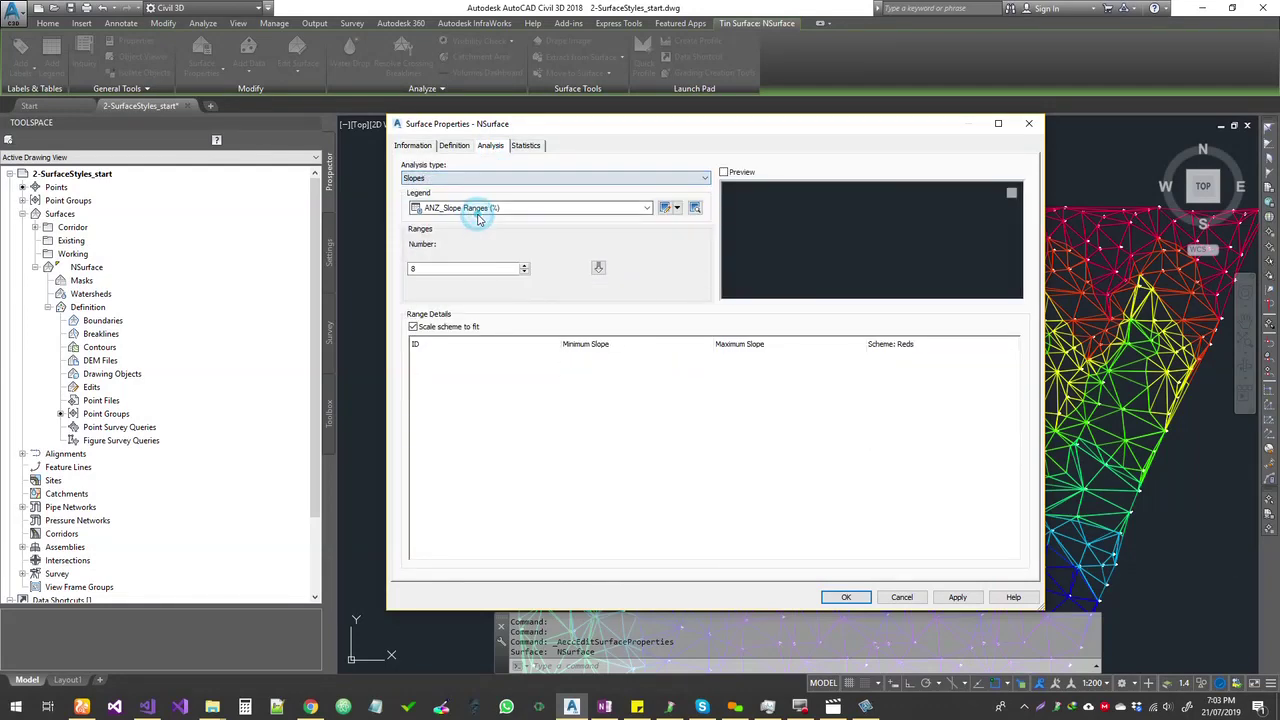
left_click(598, 267)
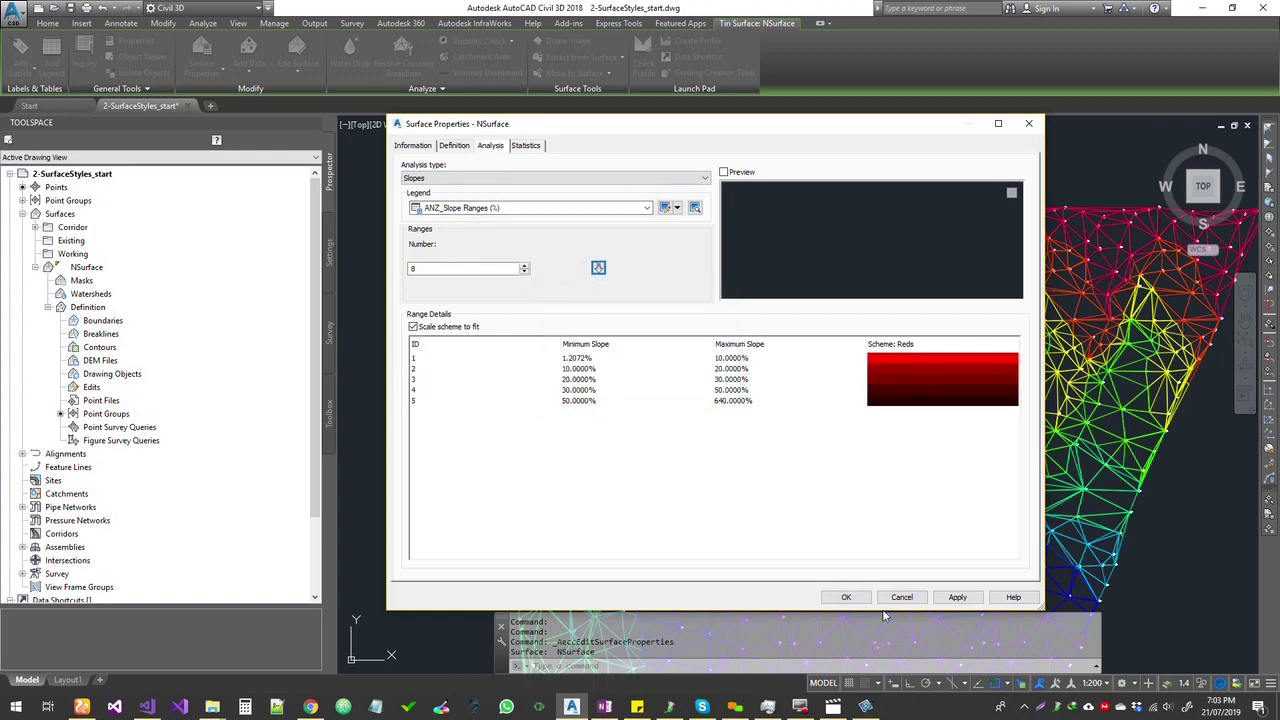
- Apply the ANZ_Analysis - Slope Arrows & Contours (.5m) style to NSurface and inspect the slope arrows up close
left_click(416, 147)
left_click(520, 281)
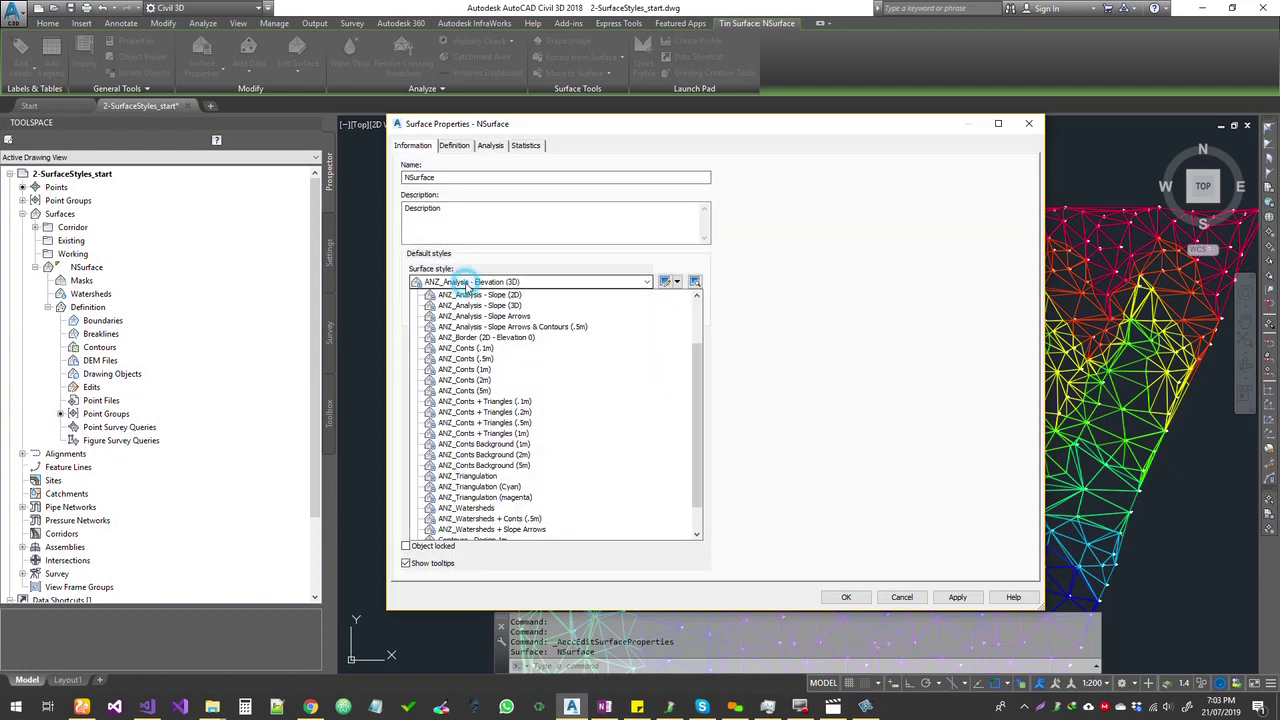
left_click(503, 327)
left_click(840, 596)
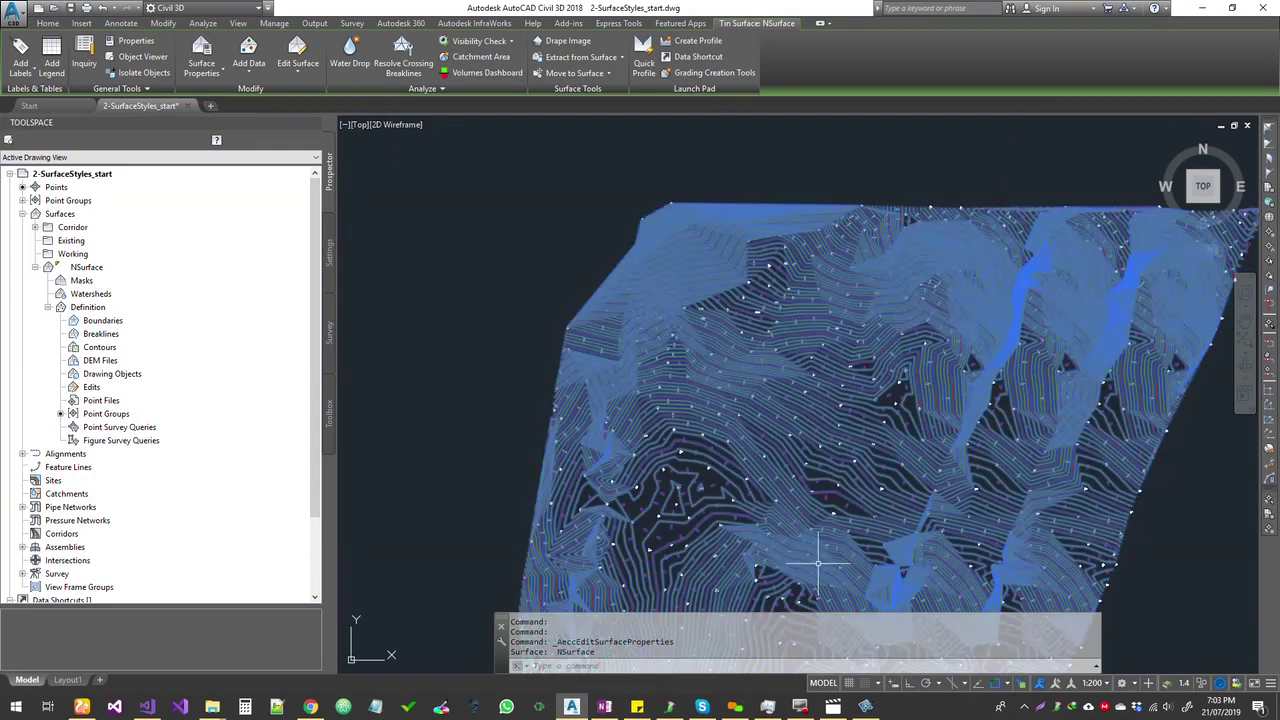
scroll(706, 290, "up", 6)
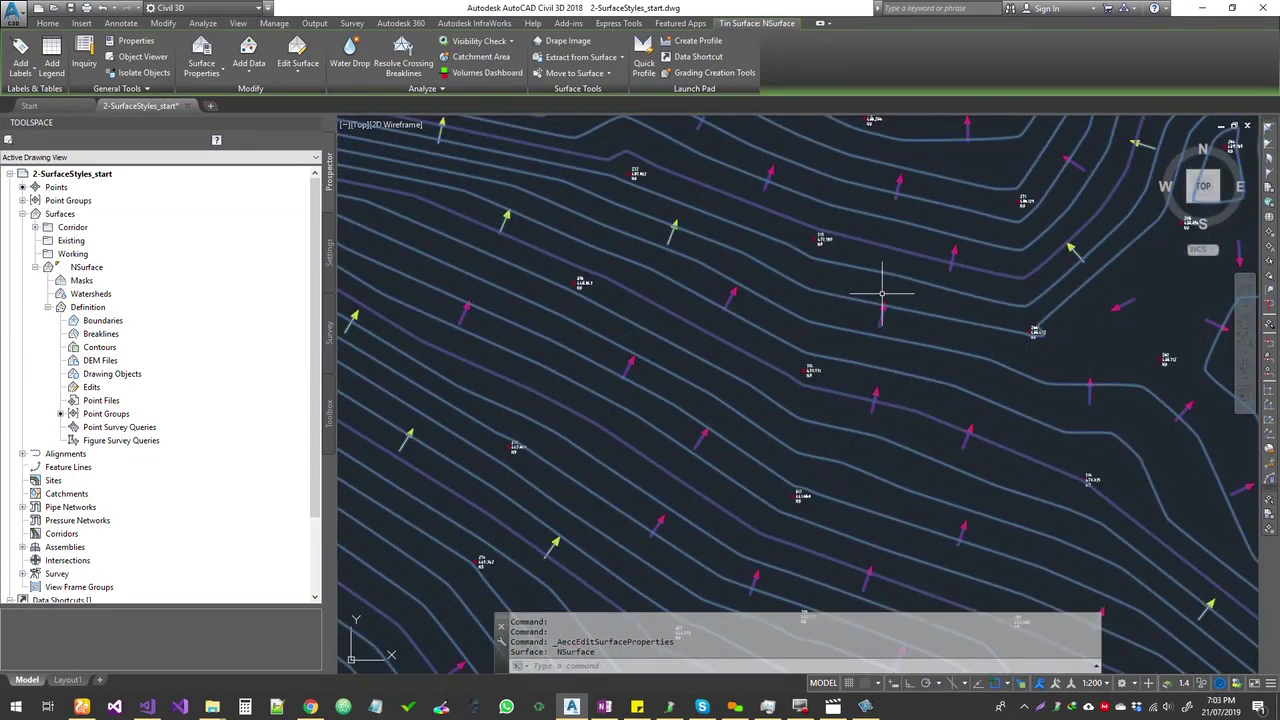
scroll(781, 376, "down", 5)
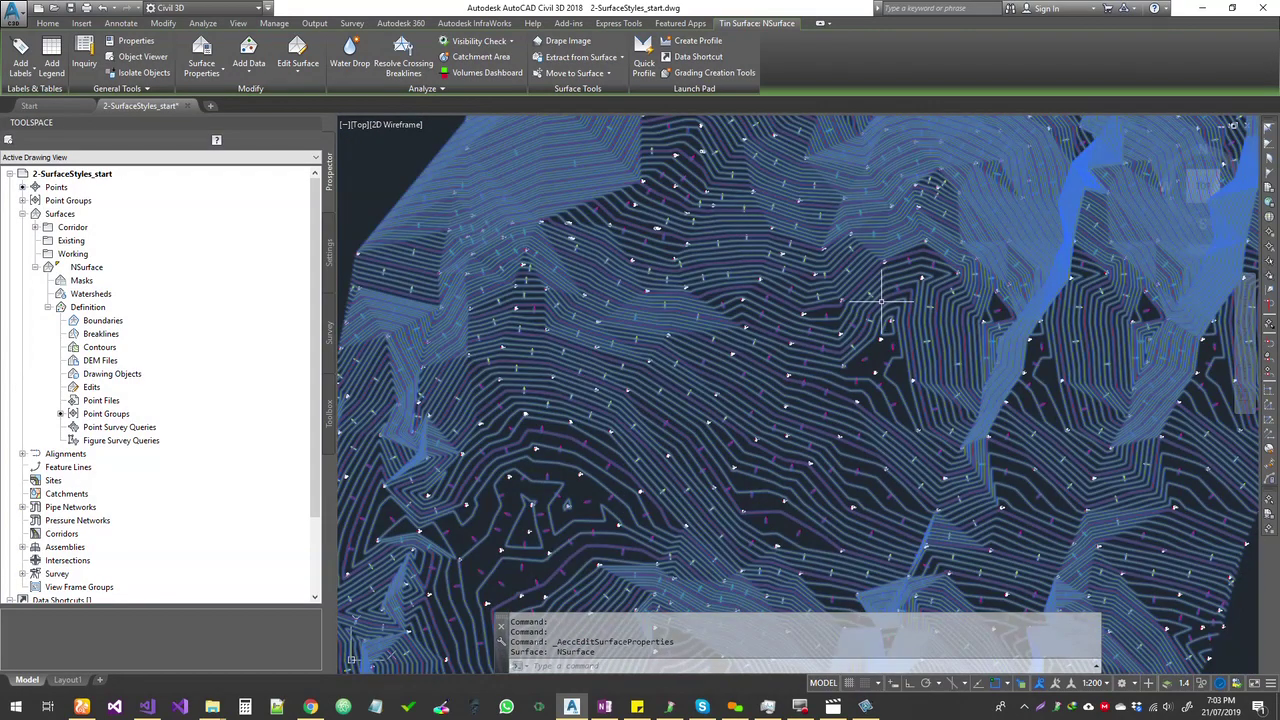
mouse_move(882, 300)
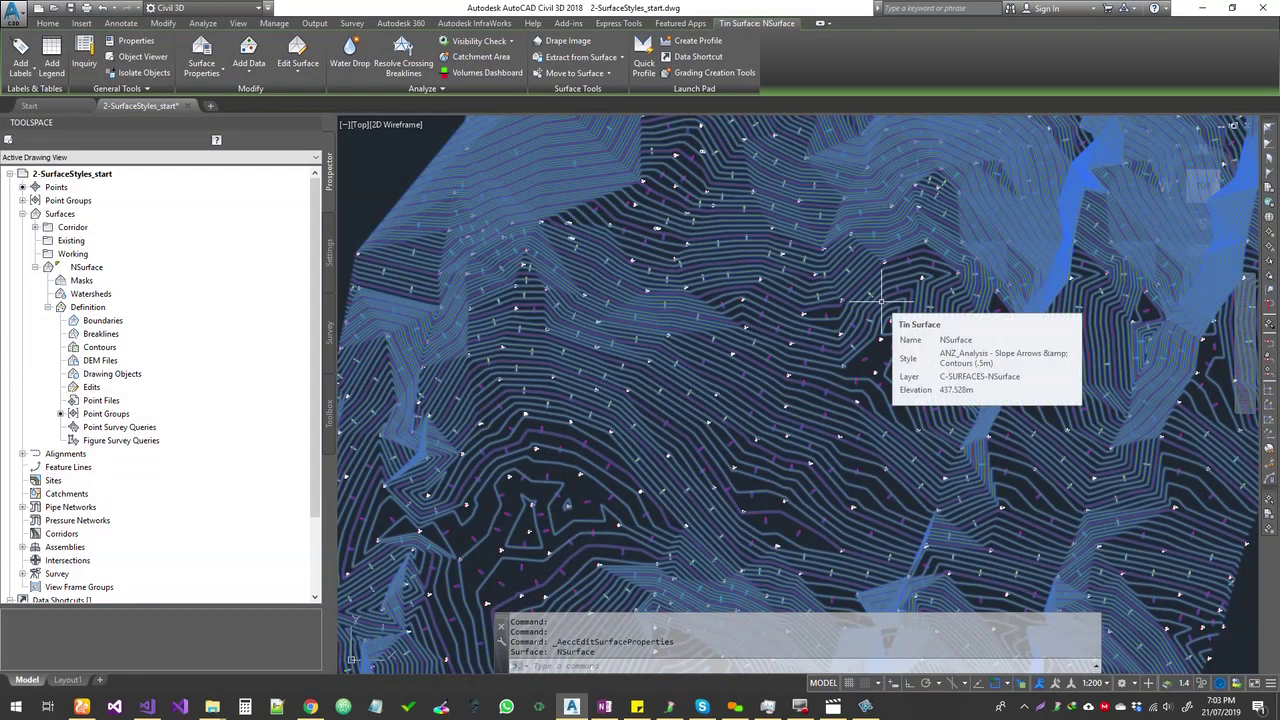
middle_click_drag(882, 300, 715, 475, "shift")
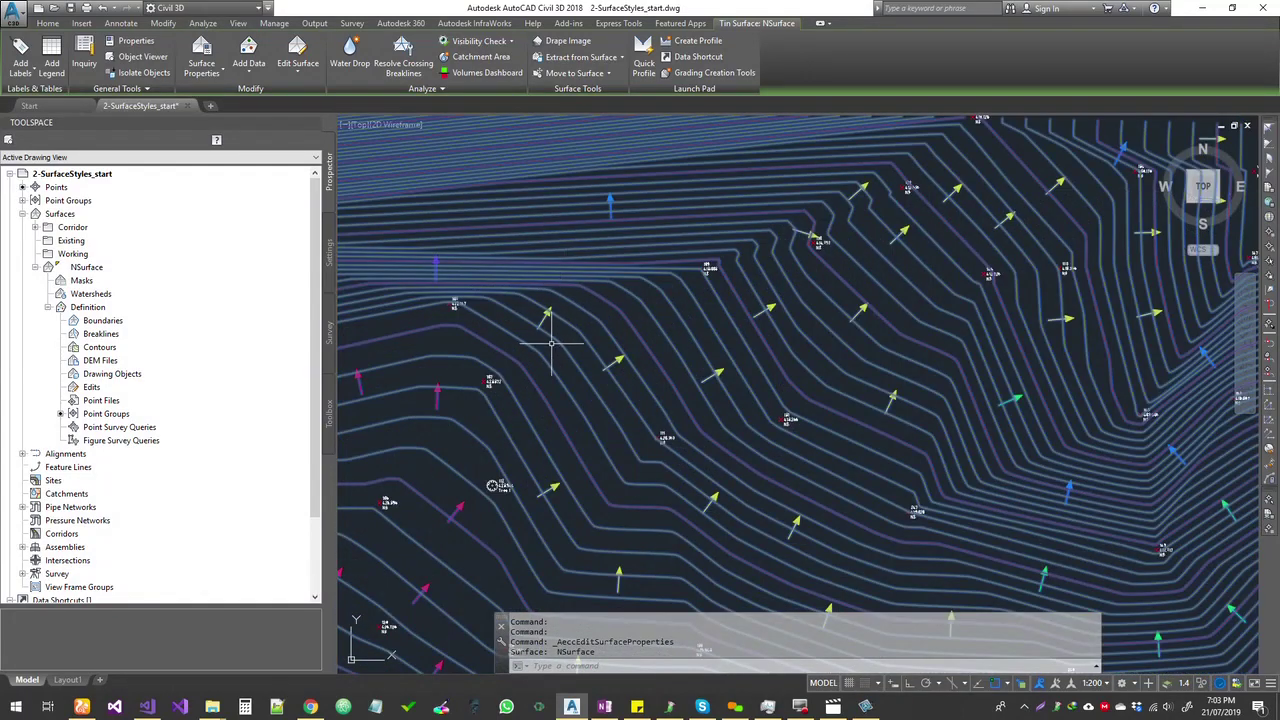
scroll(497, 486, "up", 5)
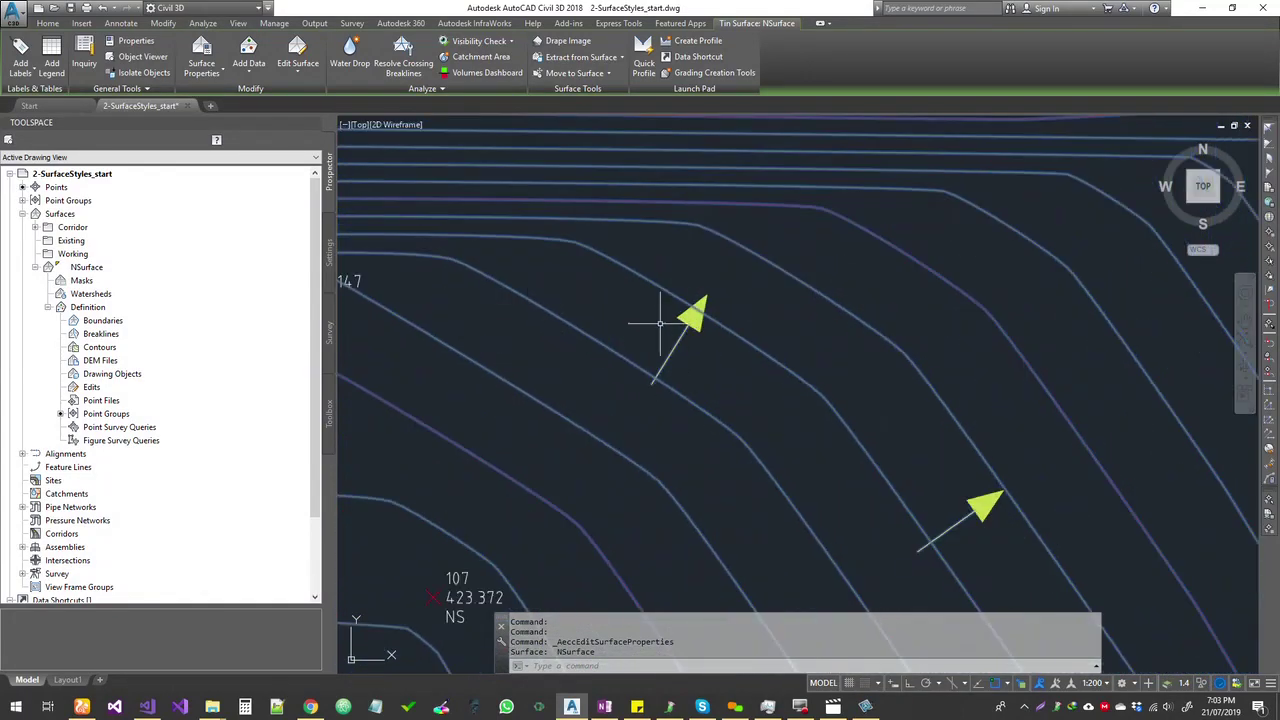
- Check which NSurface components are available to the Extract Objects command, and cancel without extracting any
left_click(736, 337)
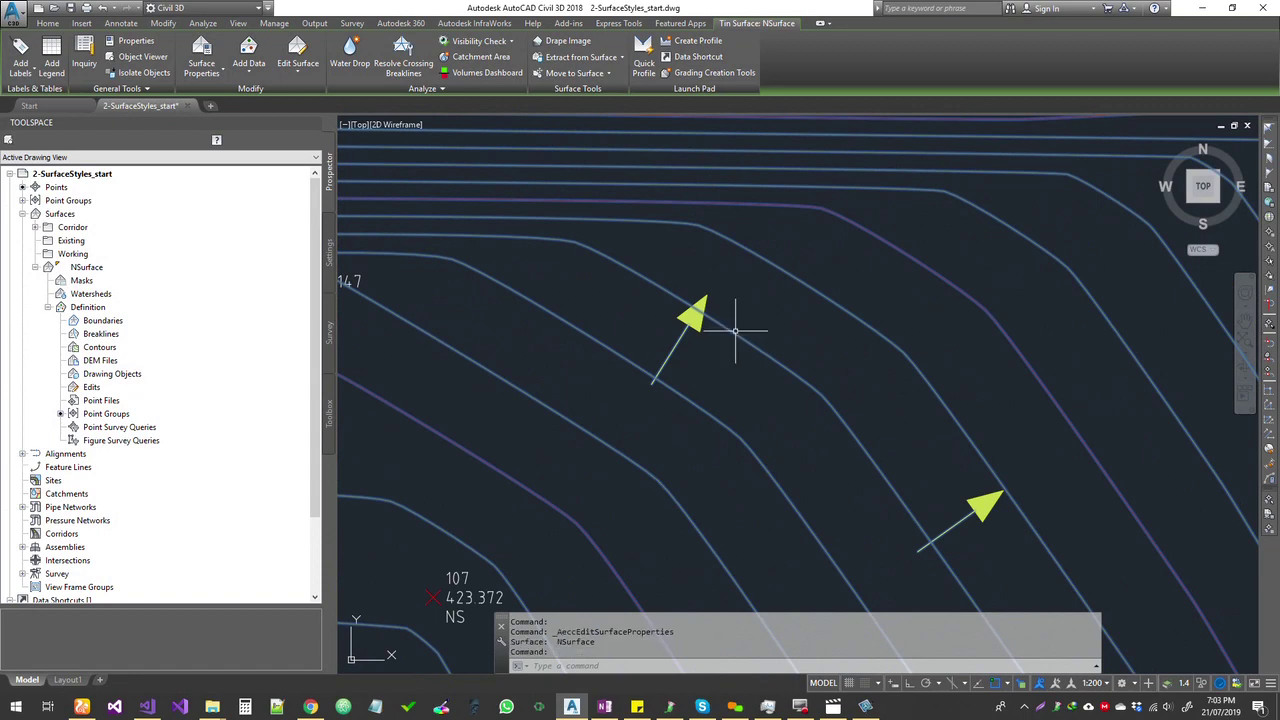
left_click(612, 60)
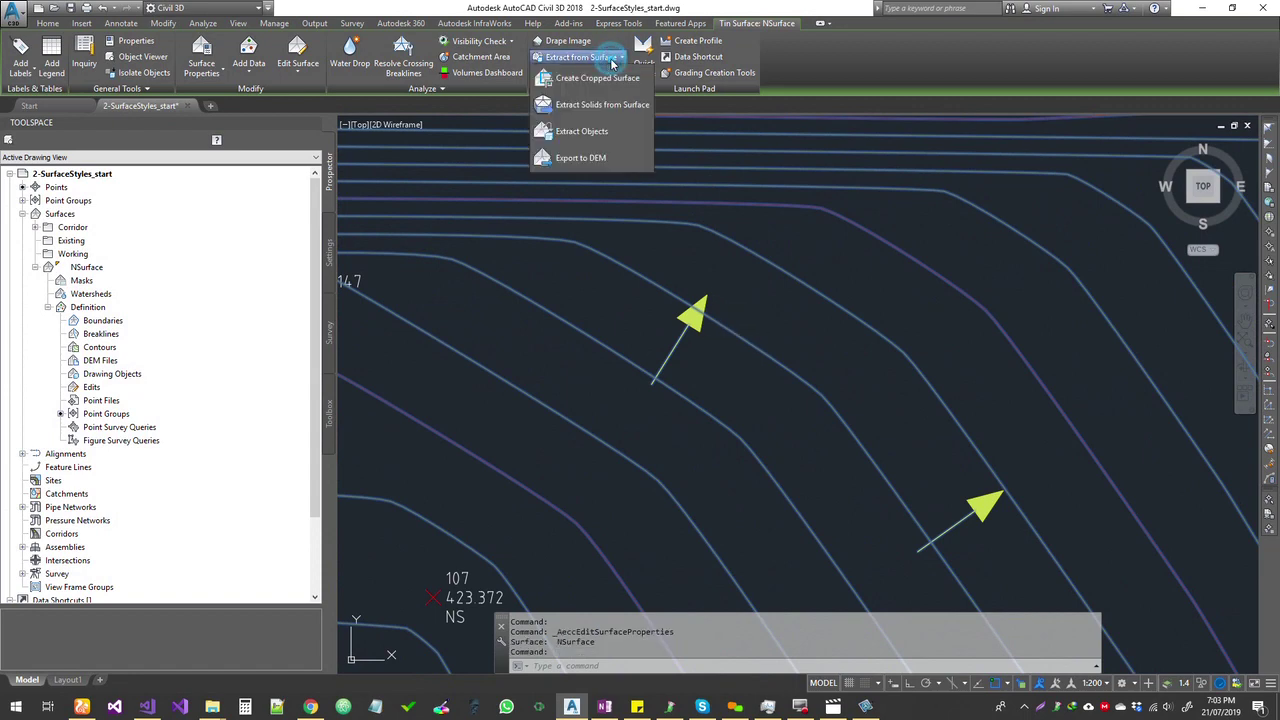
left_click(588, 131)
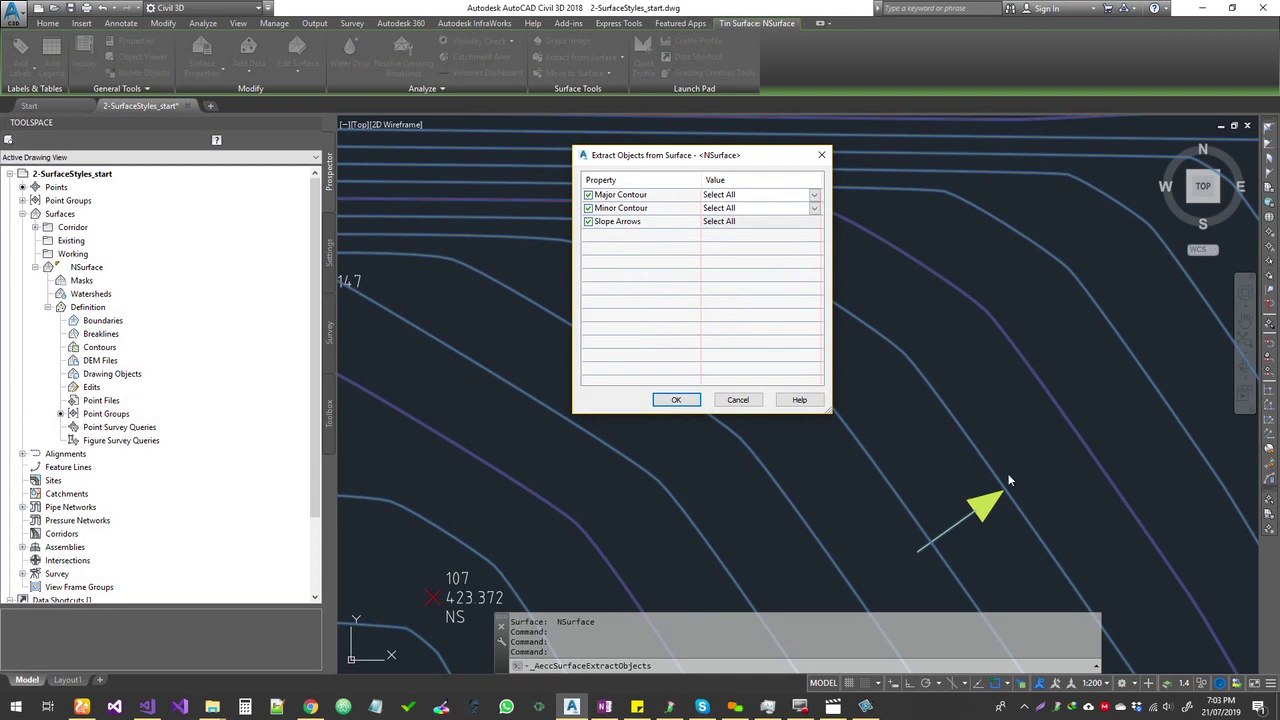
left_click(748, 400)
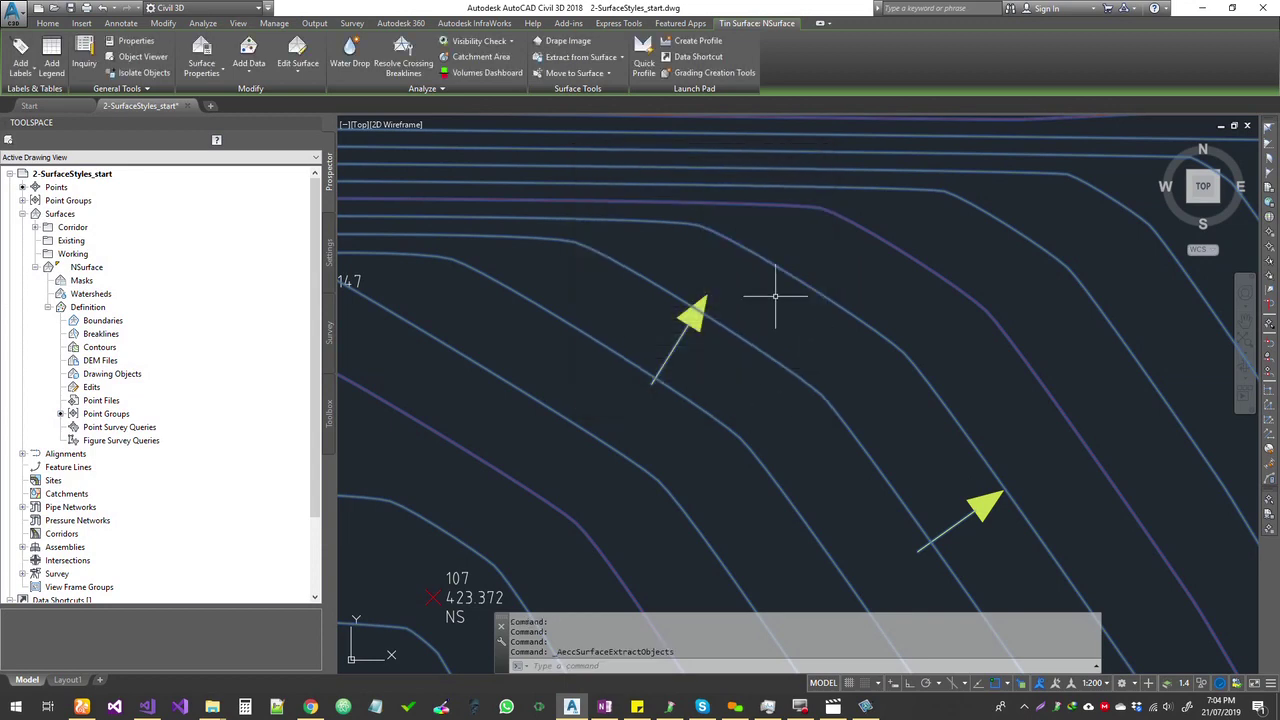
- Set the NSurface analysis type to Watersheds with the ANZ_Watershed legend, run the analysis and accept it
left_click(201, 55)
left_click(490, 145)
left_click(495, 177)
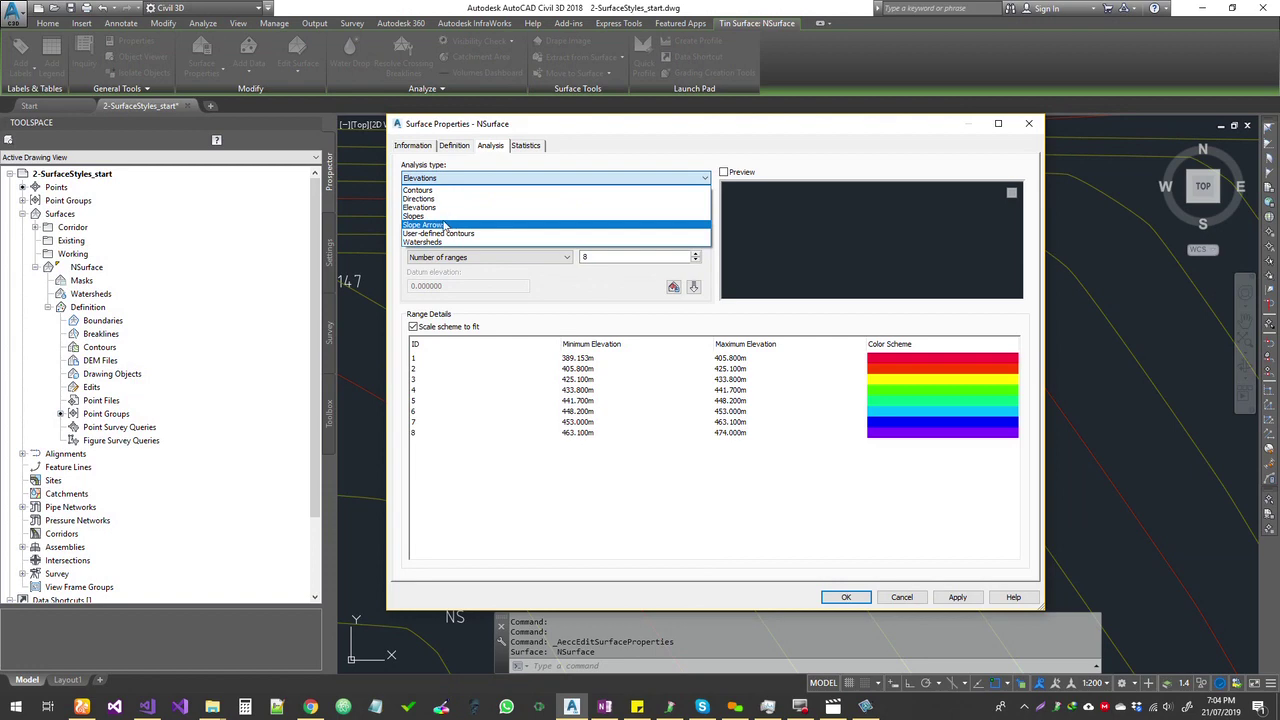
left_click(454, 243)
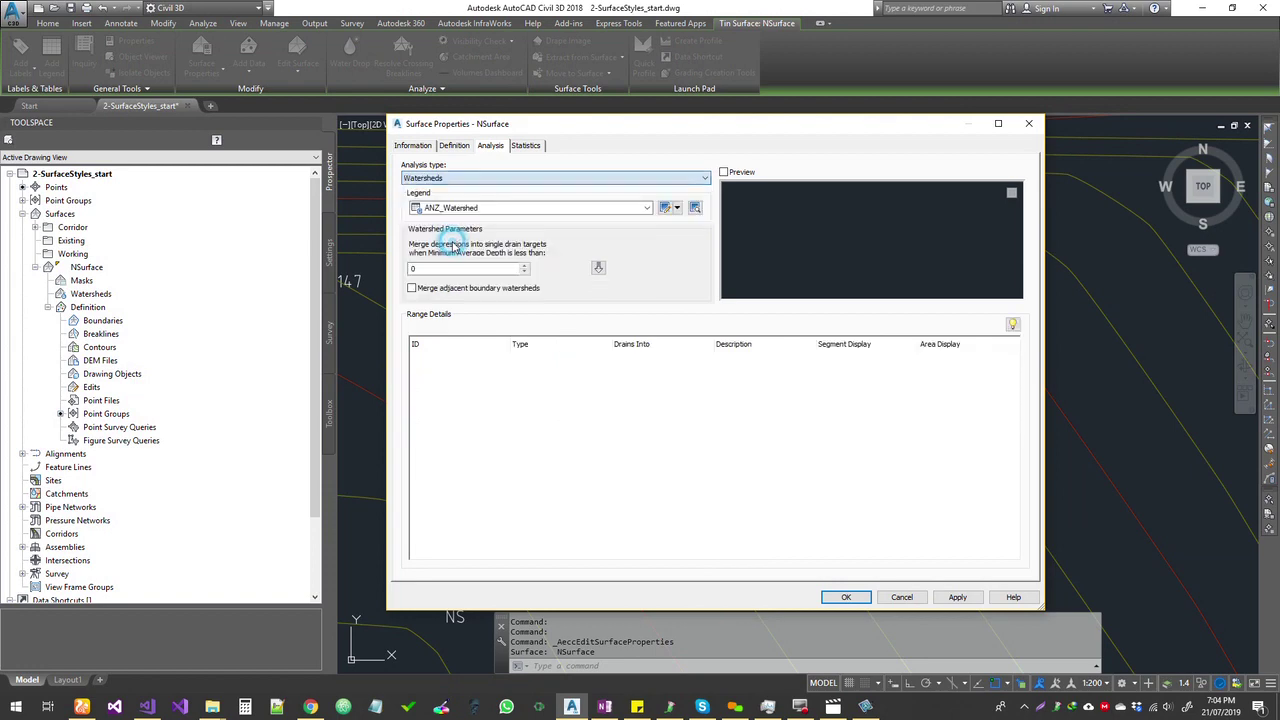
left_click(598, 269)
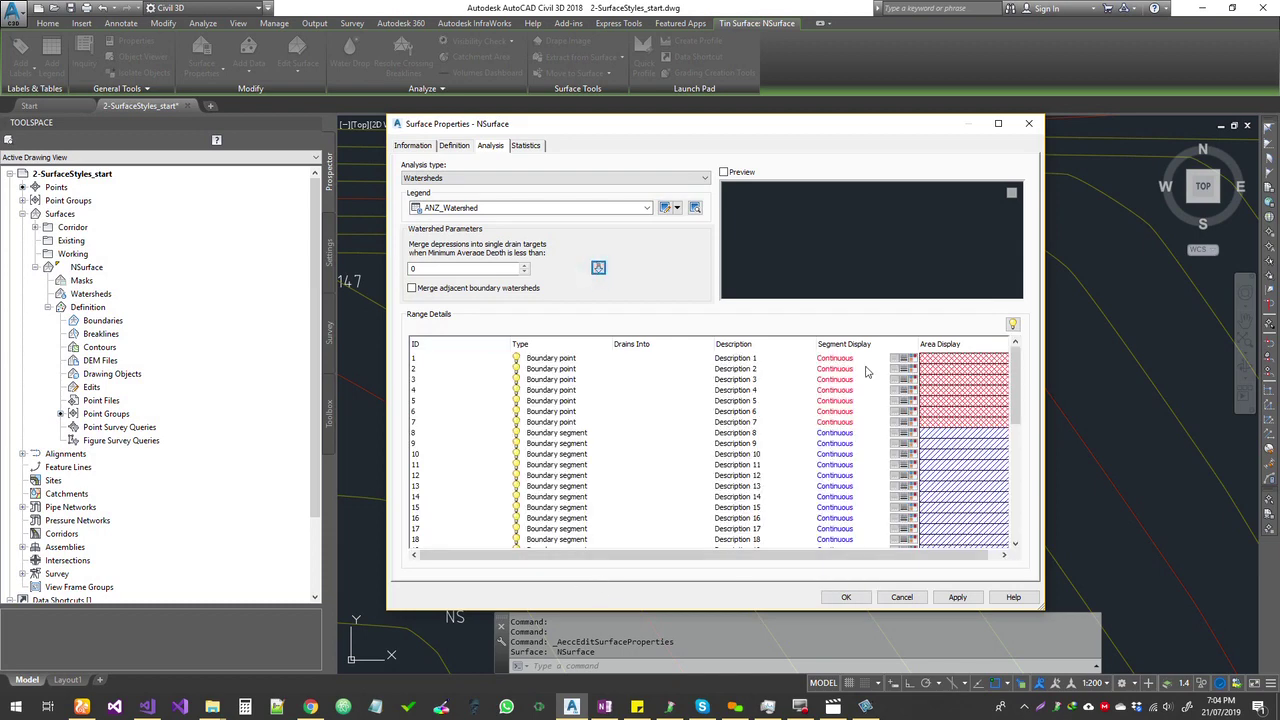
scroll(893, 470, "down", 10)
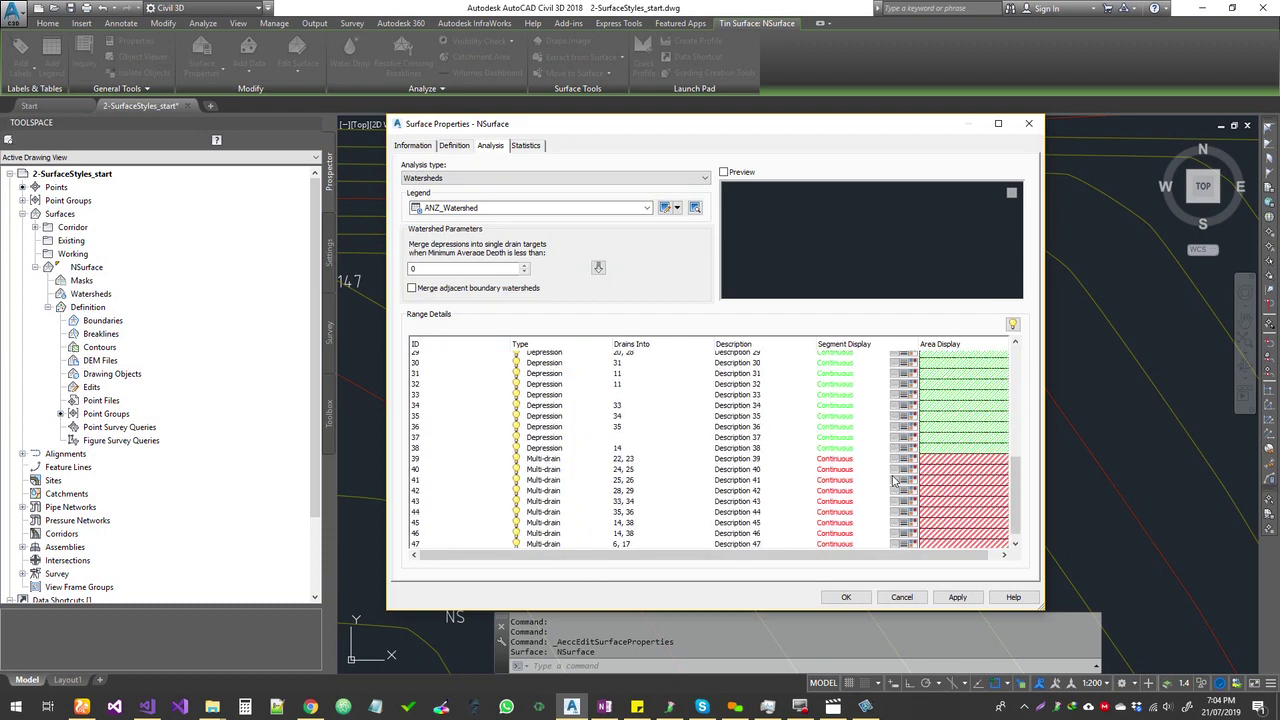
left_click(846, 597)
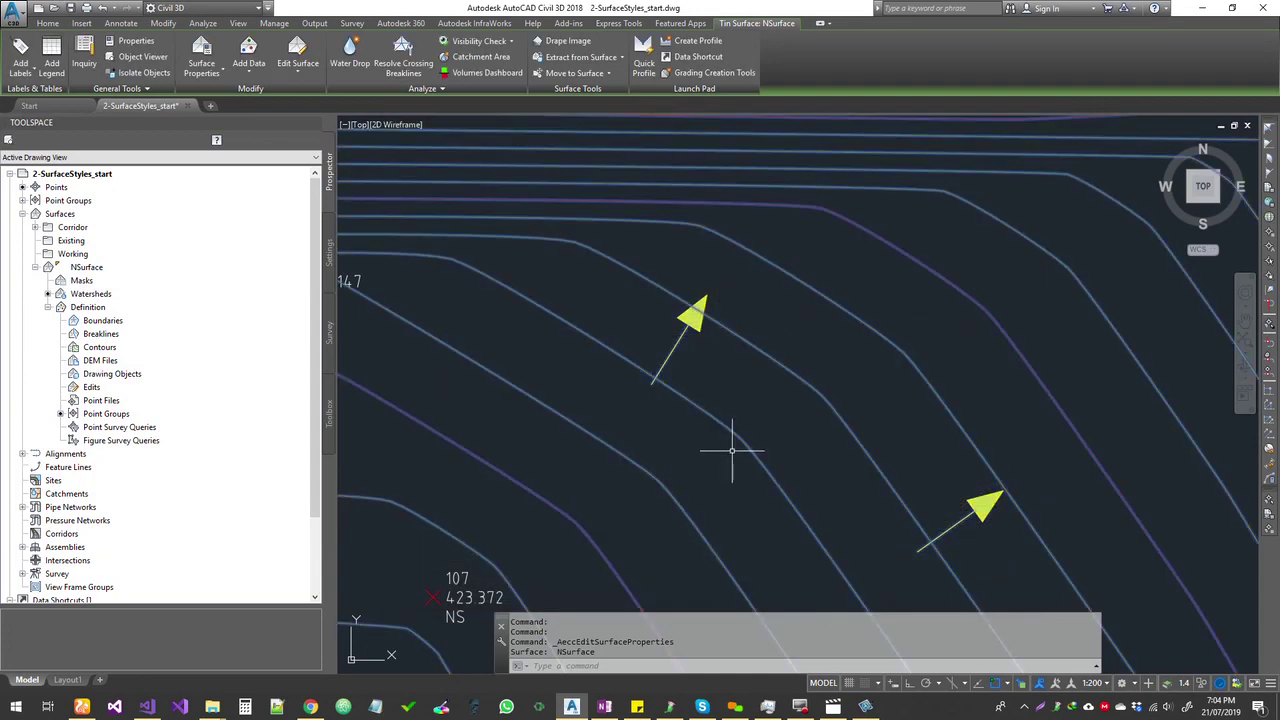
- Change the surface style of NSurface to ANZ_Watersheds + Slope Arrows
scroll(738, 450, "down", 5)
middle_click_drag(738, 450, 679, 244)
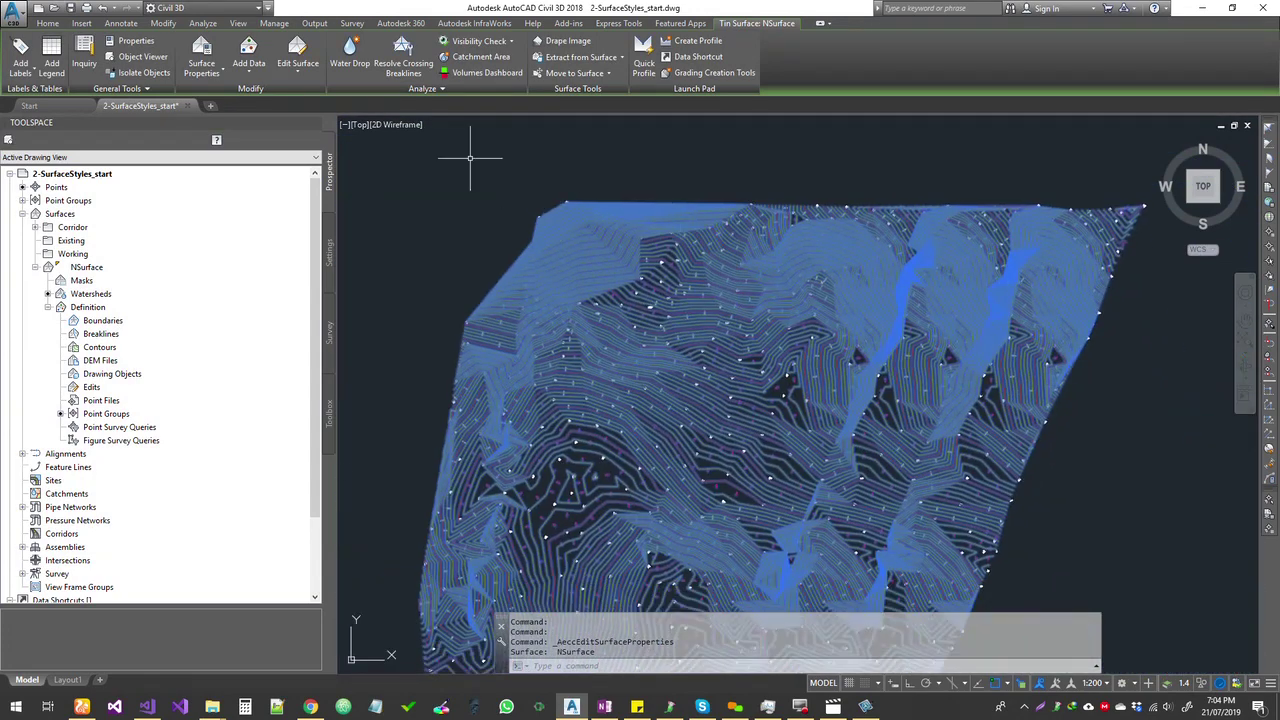
key("Return")
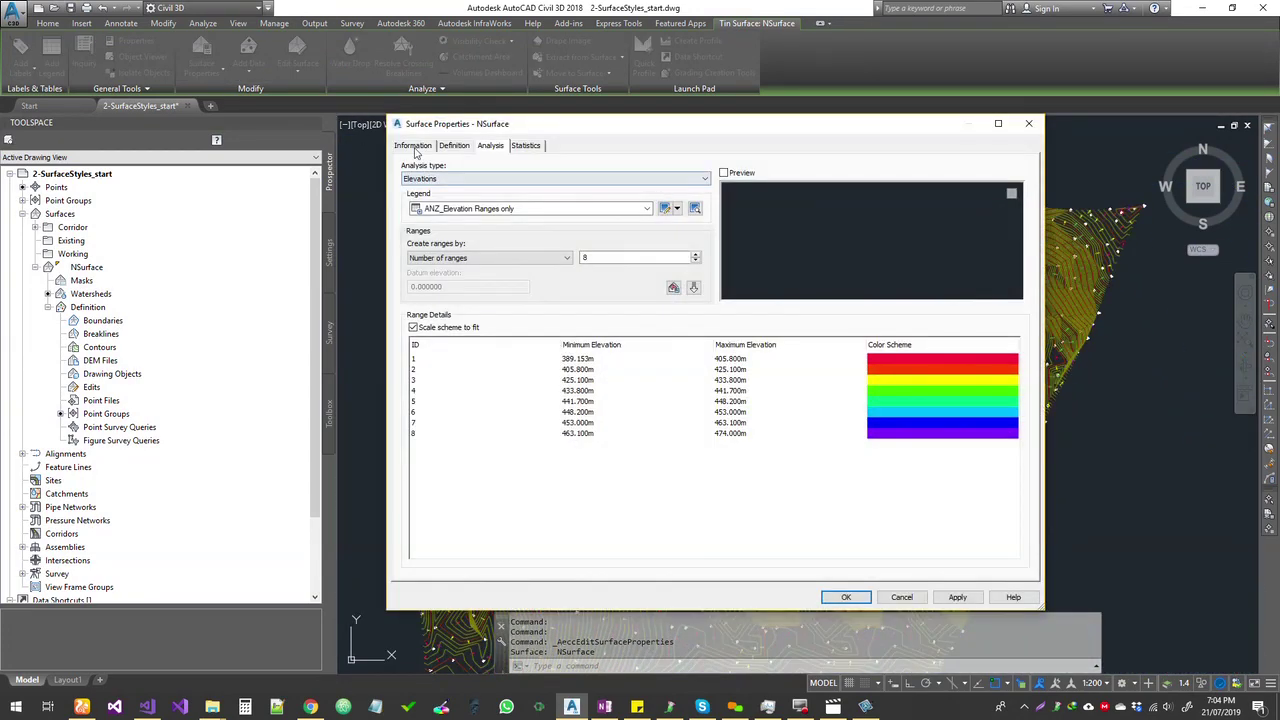
left_click(412, 145)
left_click(495, 283)
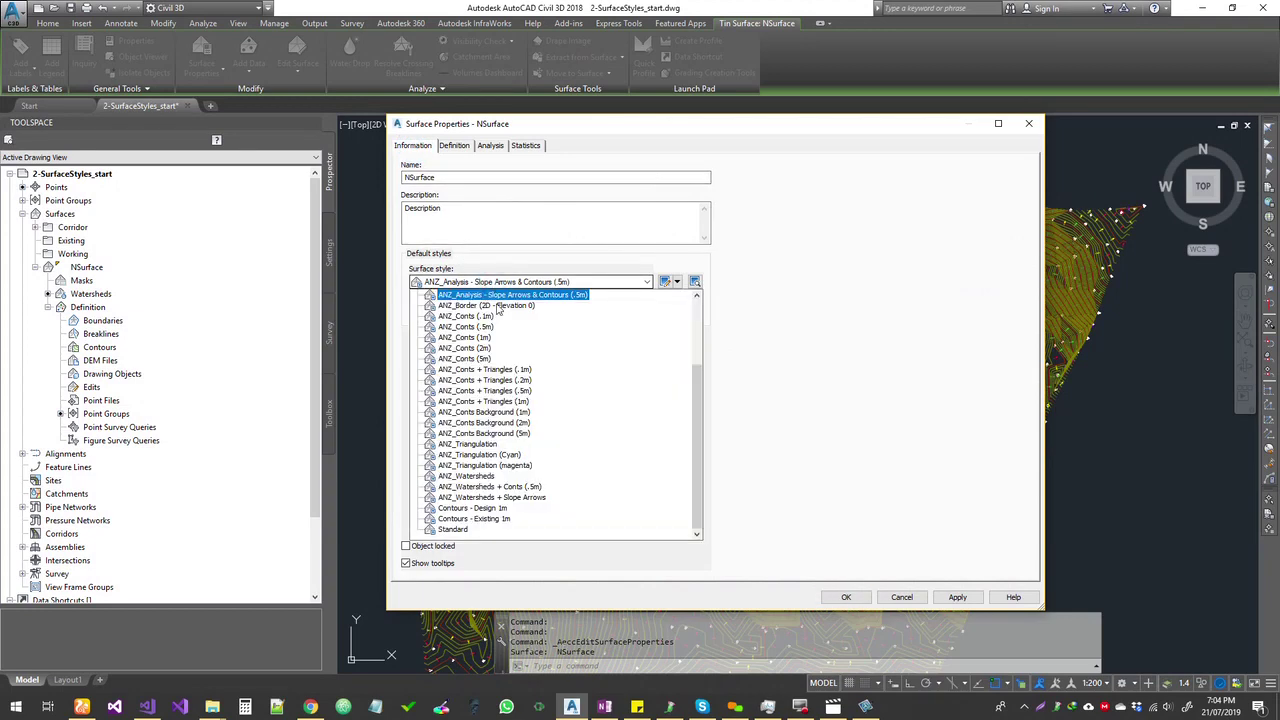
scroll(515, 480, "up", 3)
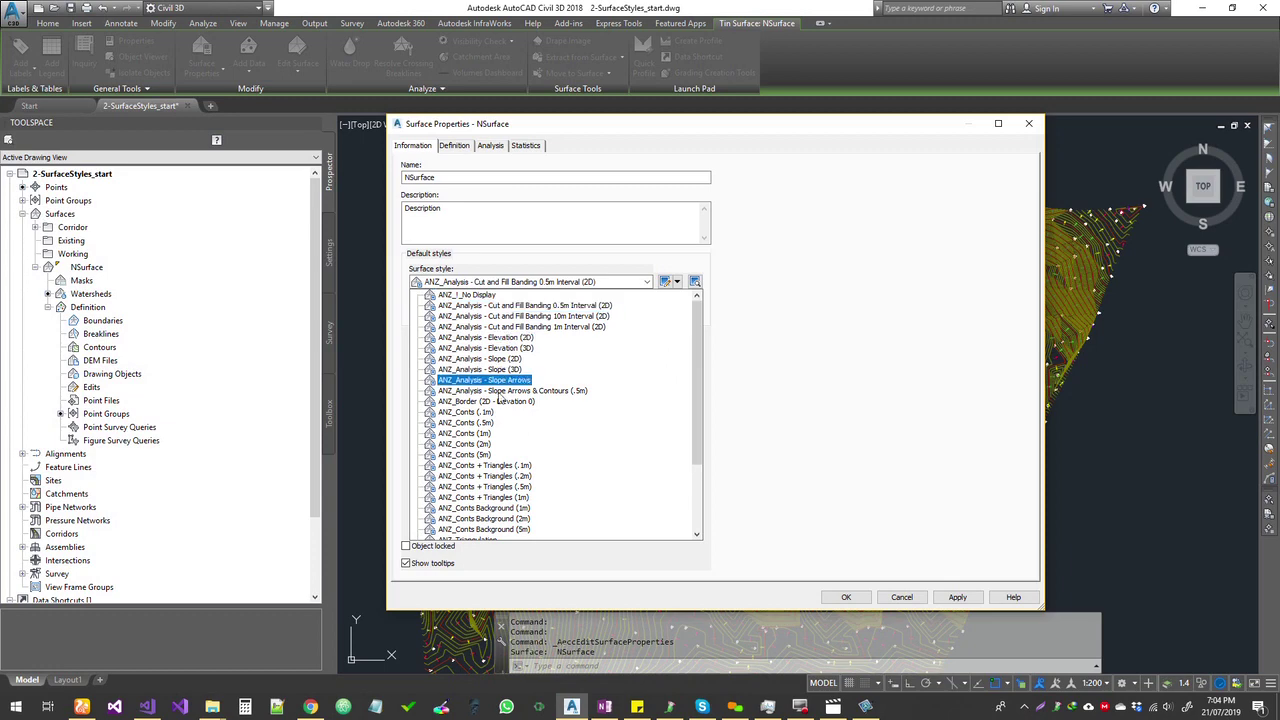
scroll(522, 484, "down", 3)
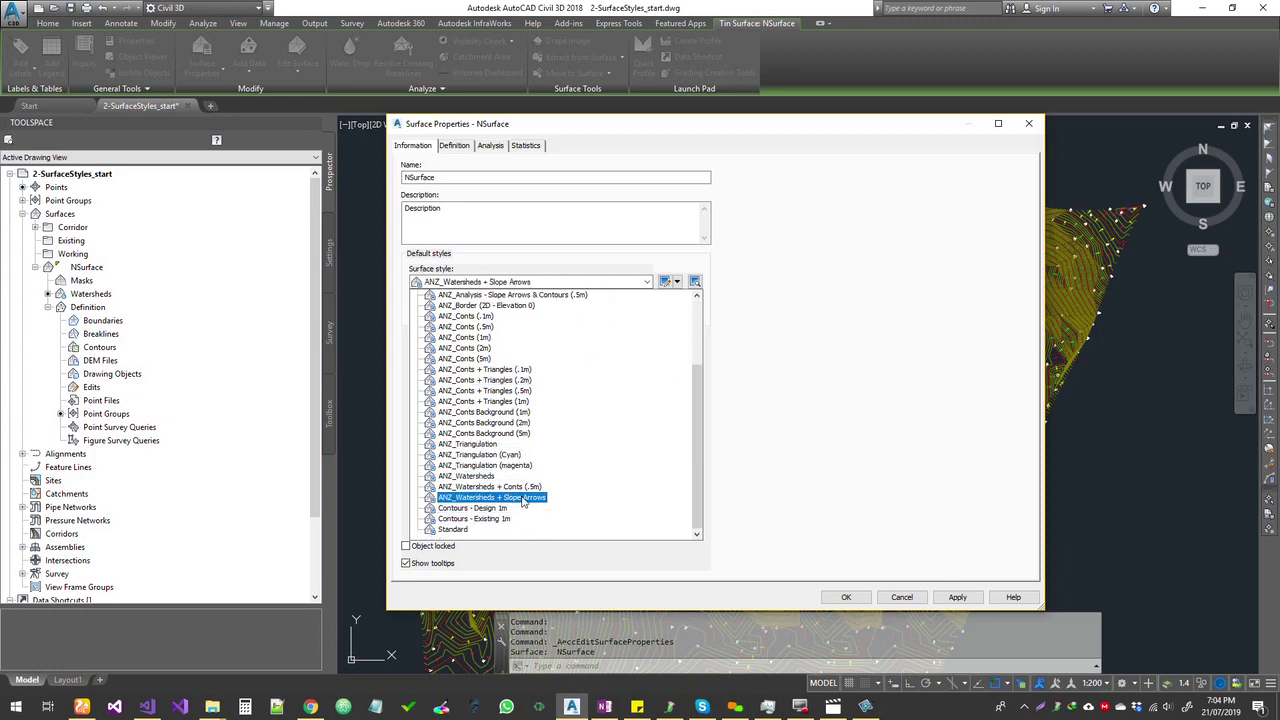
left_click(533, 497)
left_click(845, 597)
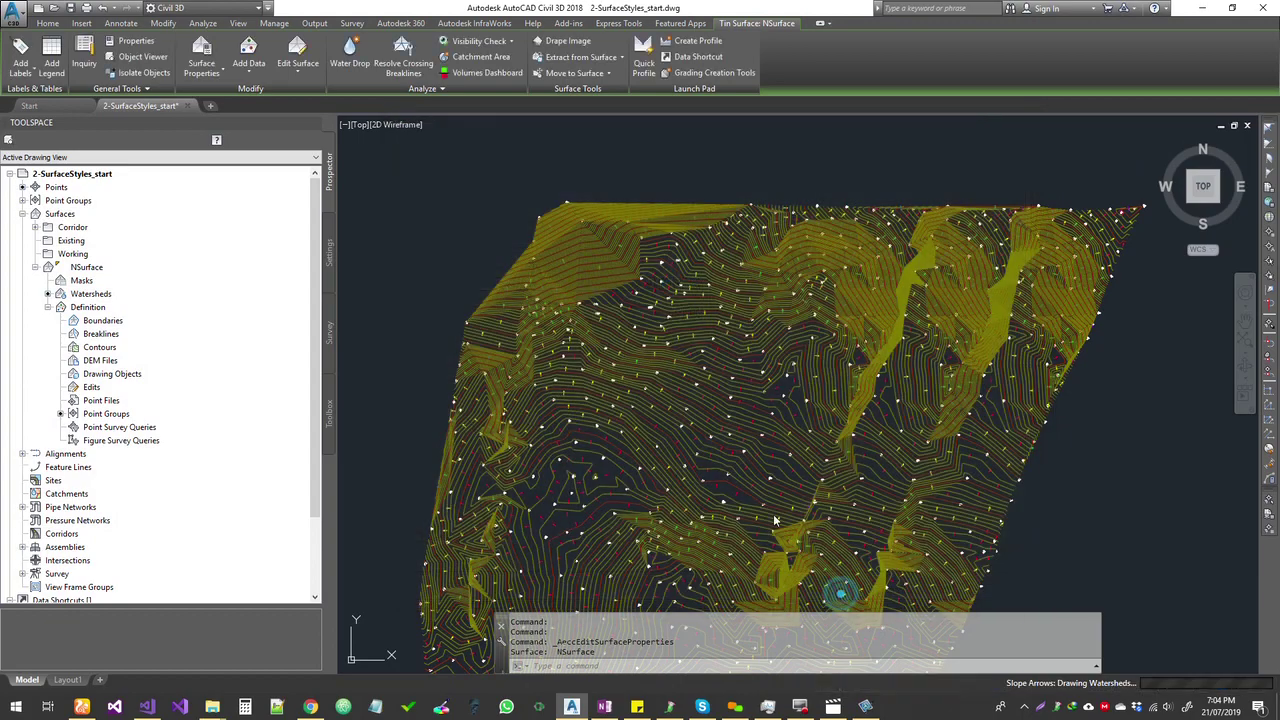
- Examine the watershed areas and slope arrows across NSurface, and clear the surface selection
scroll(500, 271, "up", 5)
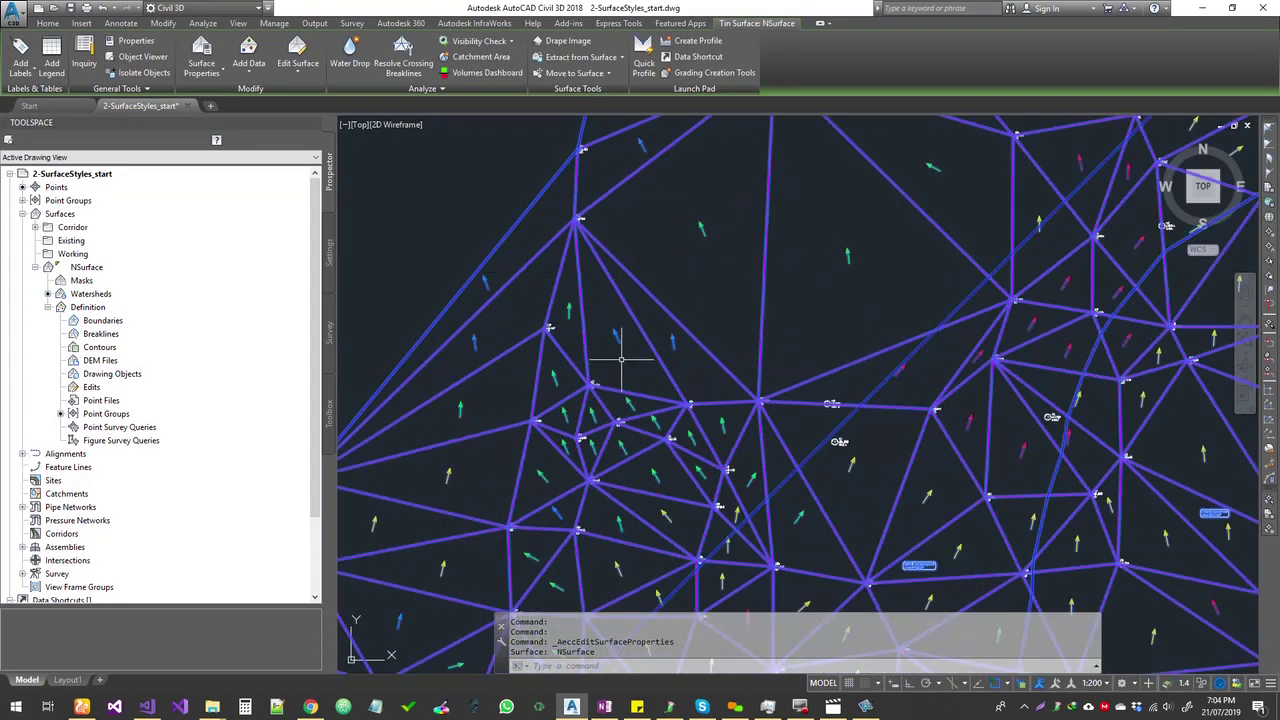
scroll(622, 360, "down", 5)
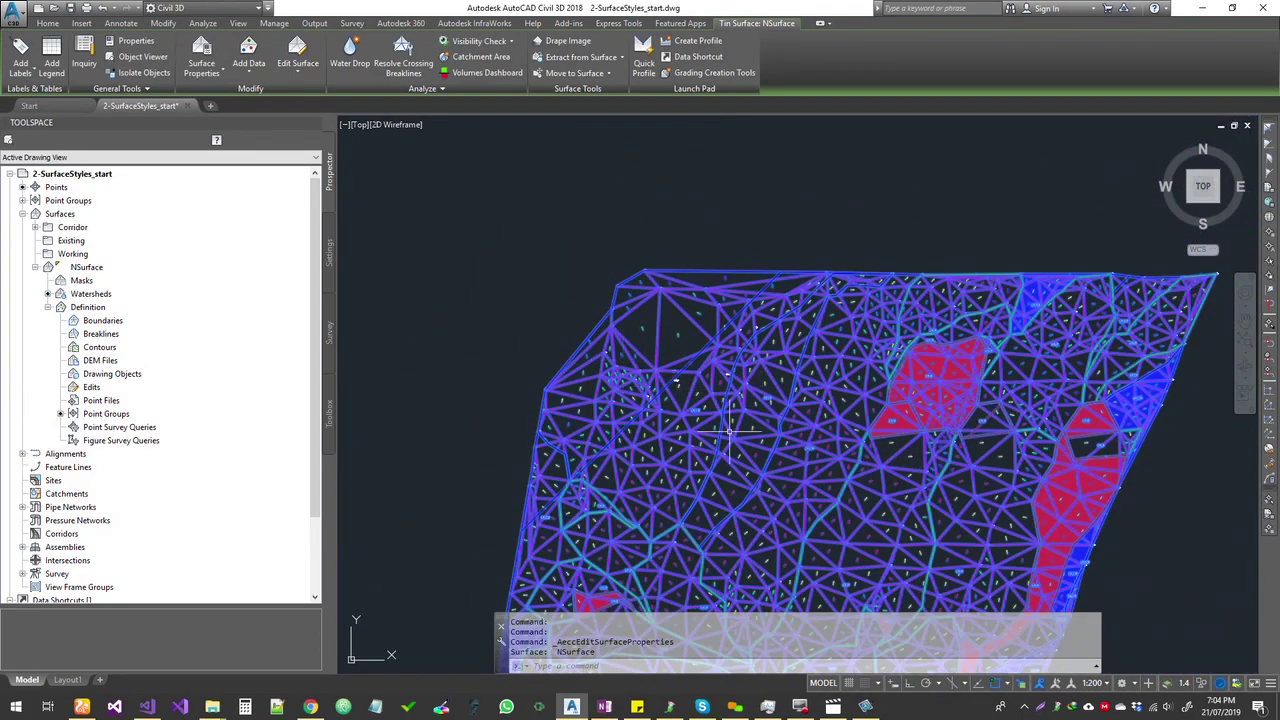
scroll(718, 427, "up", 1)
scroll(664, 379, "up", 3)
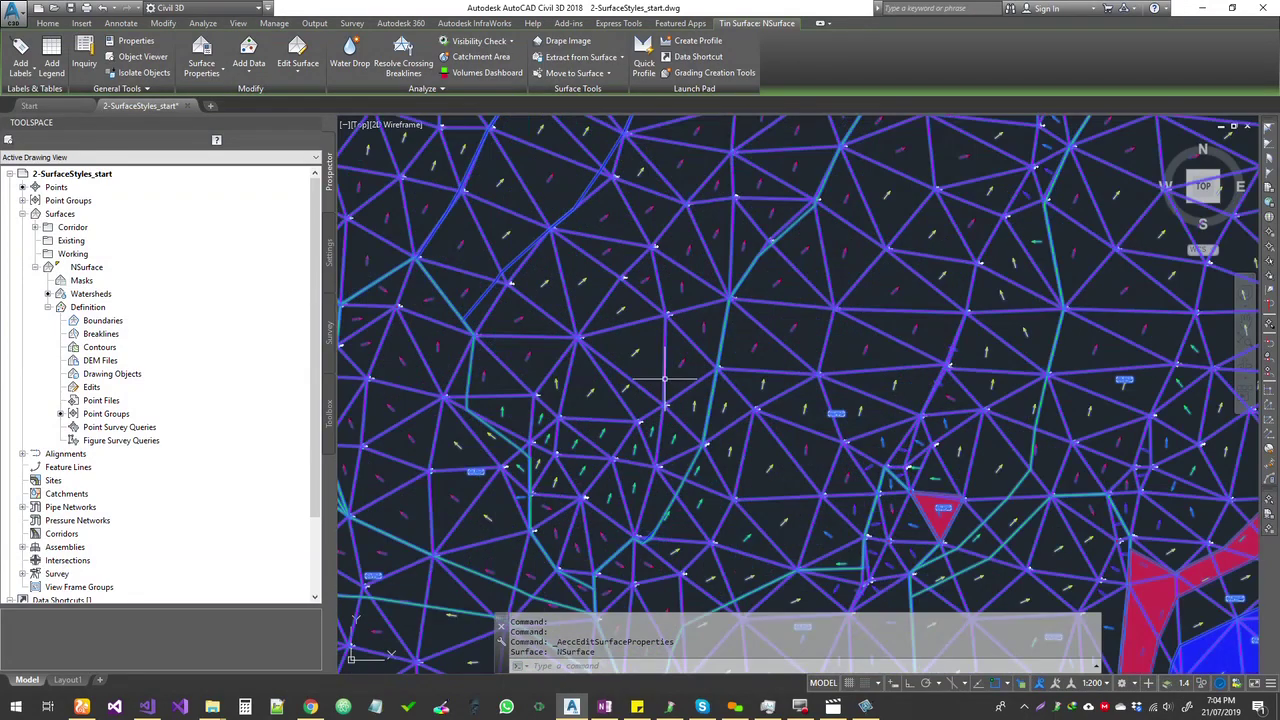
key("Escape")
scroll(664, 379, "down", 2)
scroll(623, 380, "down", 4)
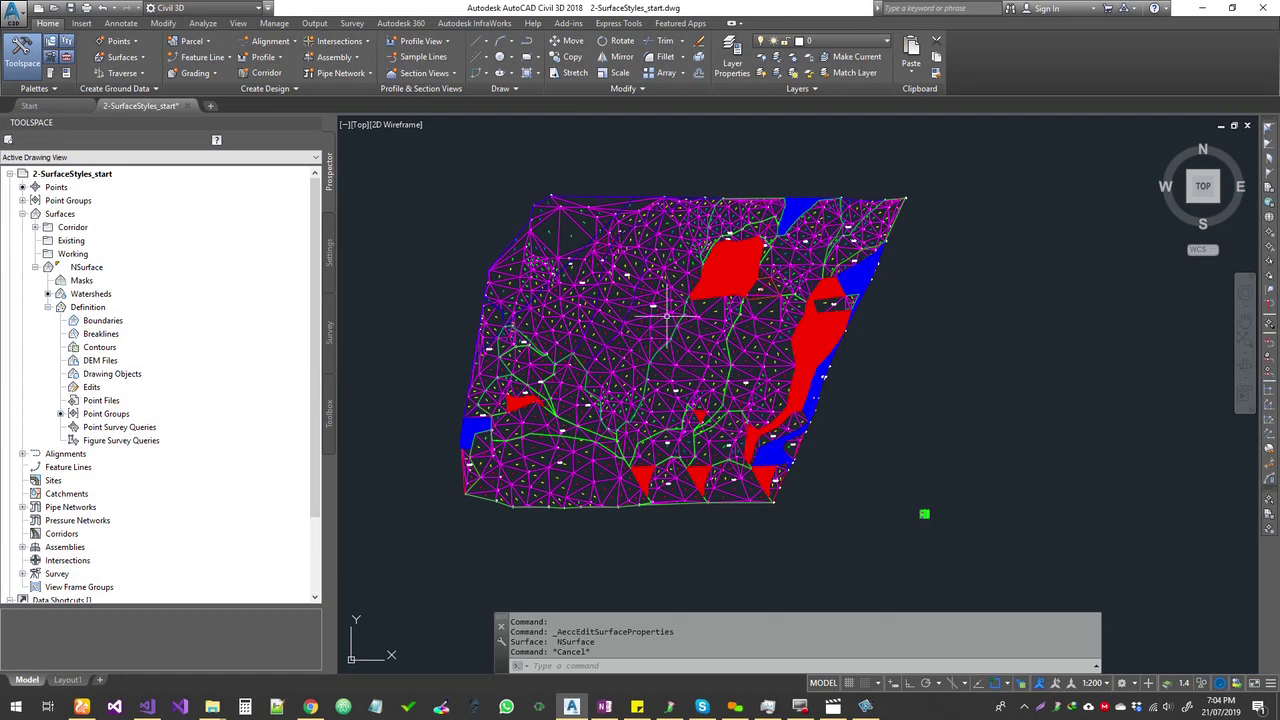
- Add a dynamic Watersheds legend table for NSurface, placed at the upper-right corner of the Elevations legend table
left_click(651, 277)
left_click(648, 275)
key("Escape")
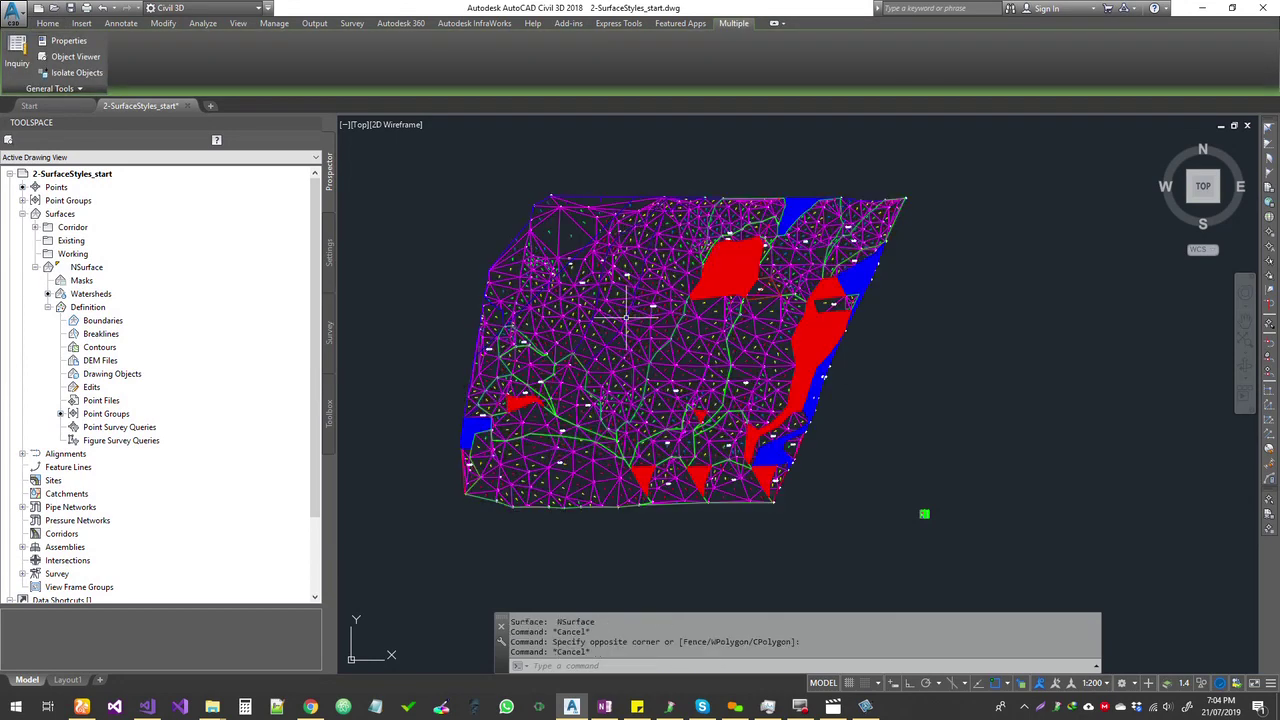
left_click(579, 198)
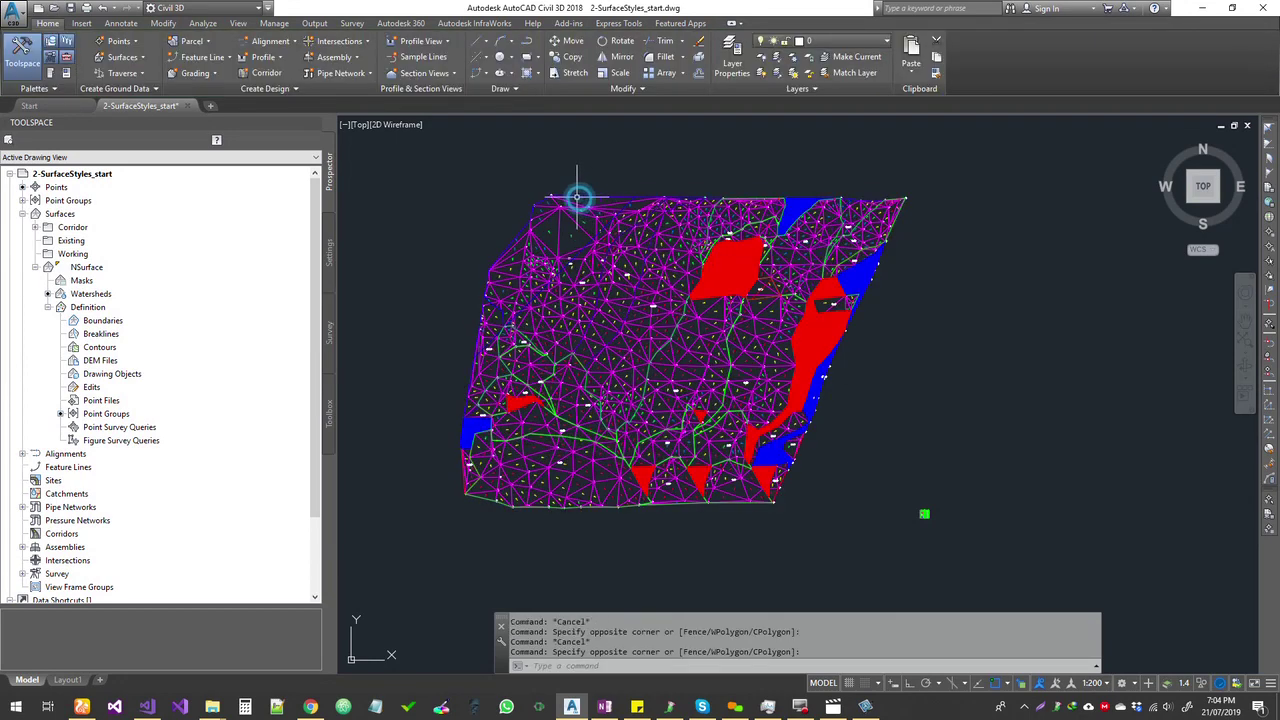
left_click(471, 194)
left_click(51, 62)
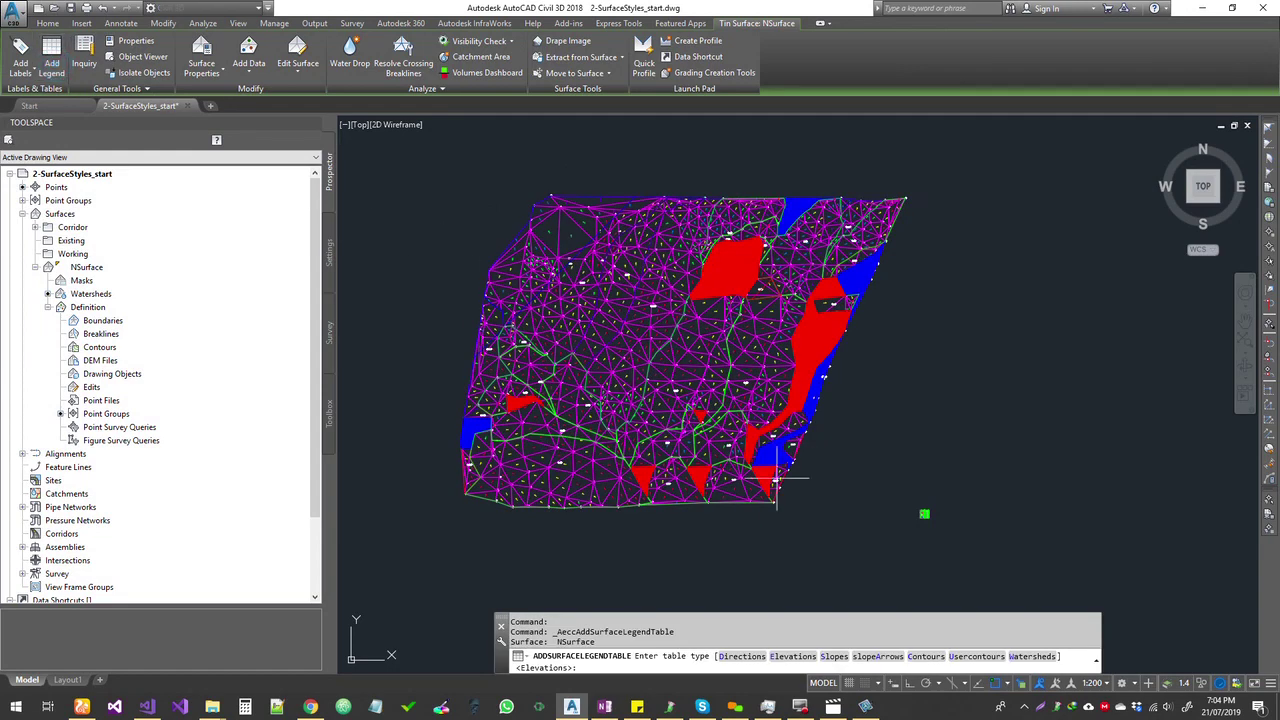
left_click(1030, 656)
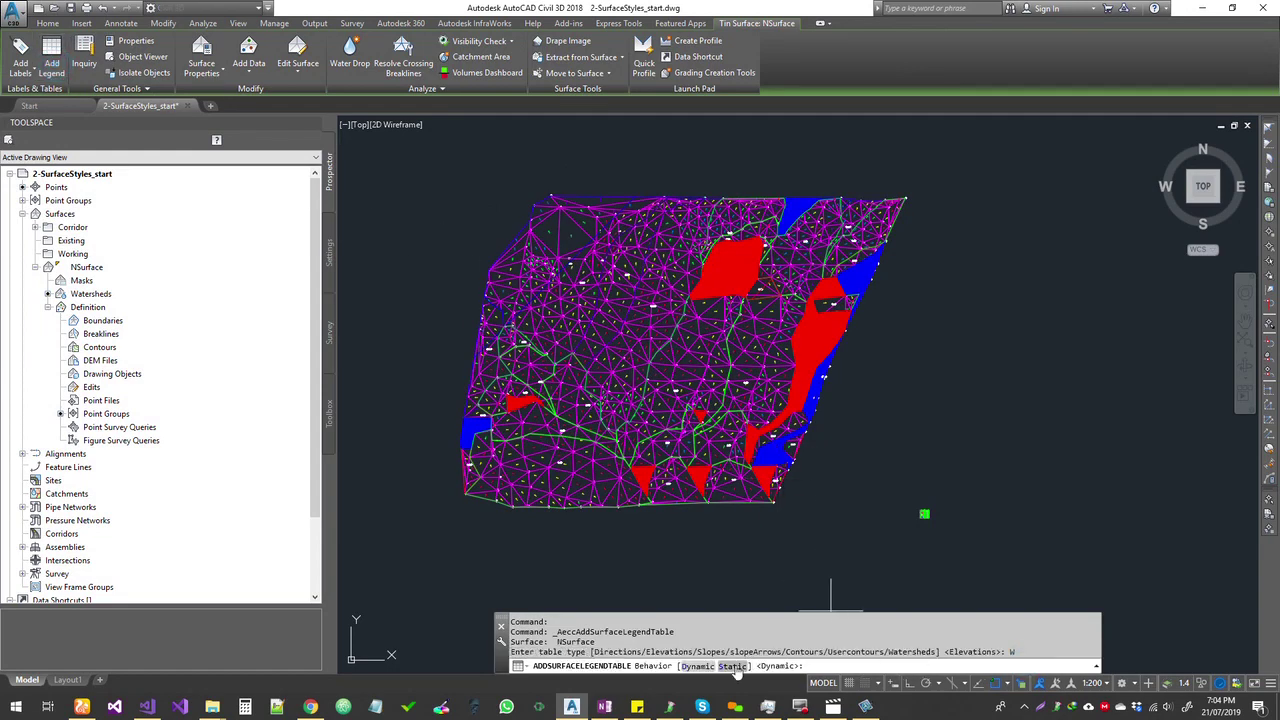
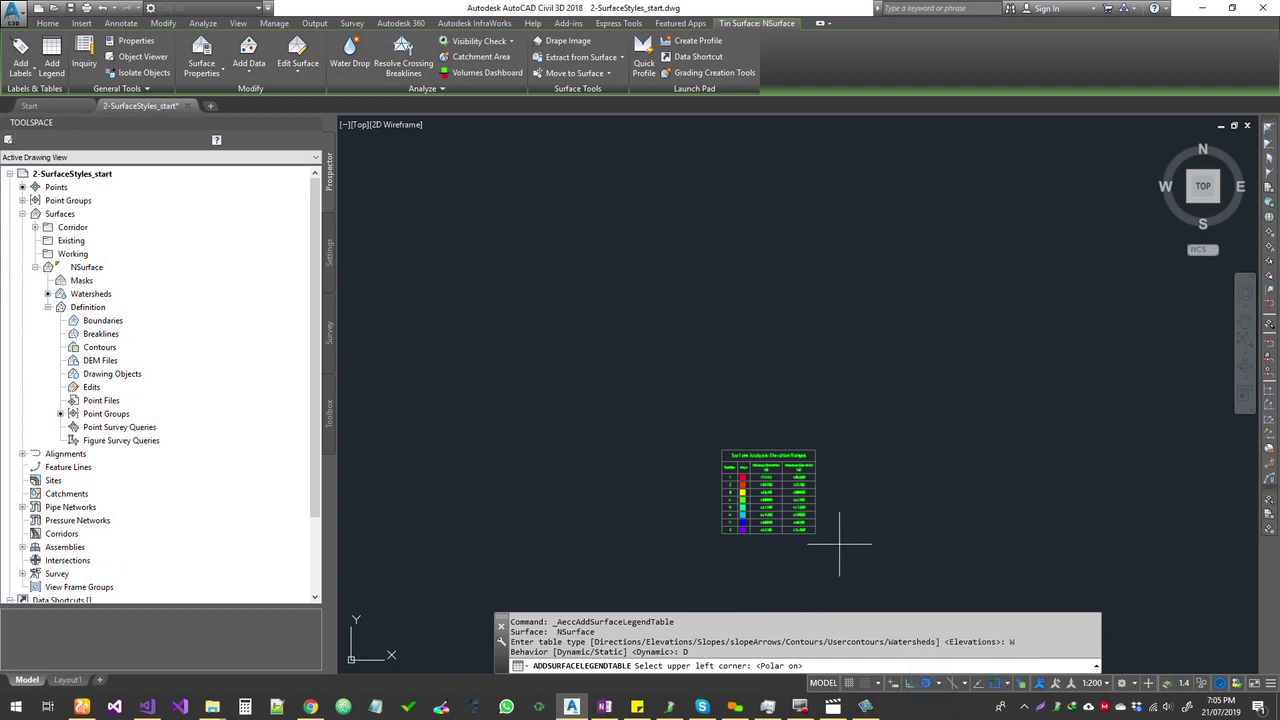
left_click(816, 453)
- Try moving the watershed legend table away from the Elevations table, and undo both the move and the table's insertion
left_click(926, 410)
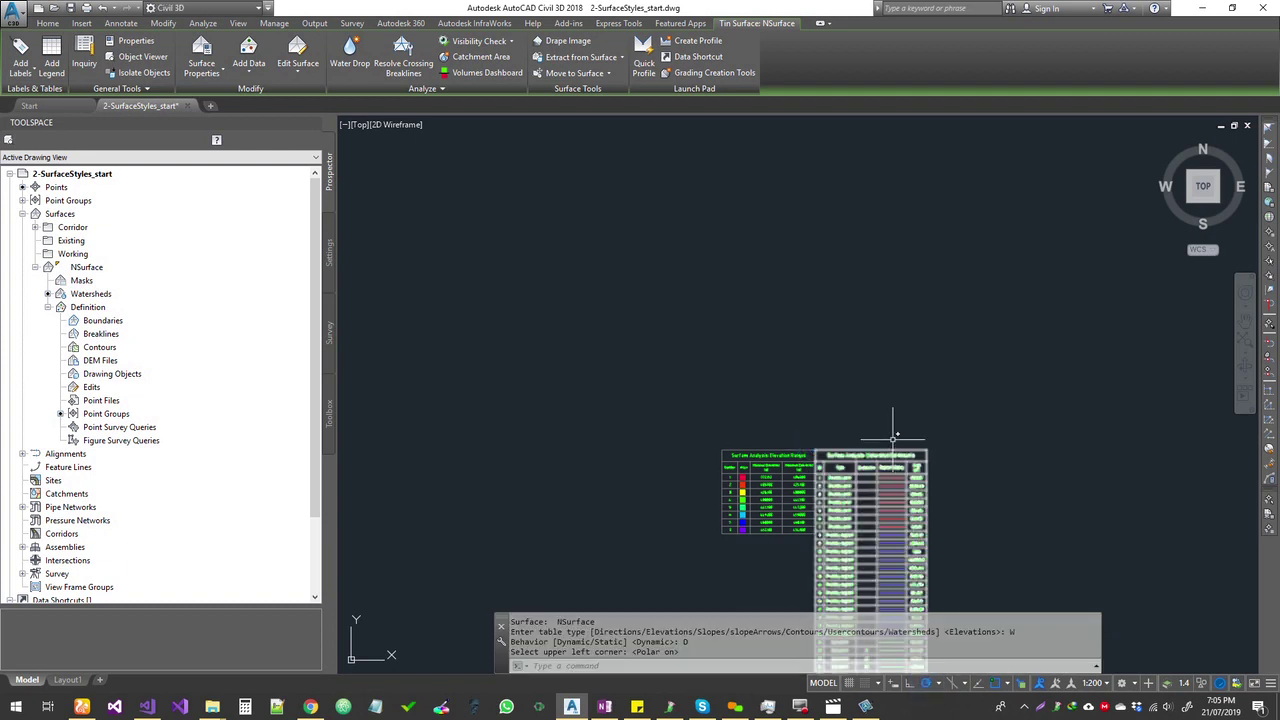
left_click(840, 520)
type("m")
key("Return")
left_click(851, 404)
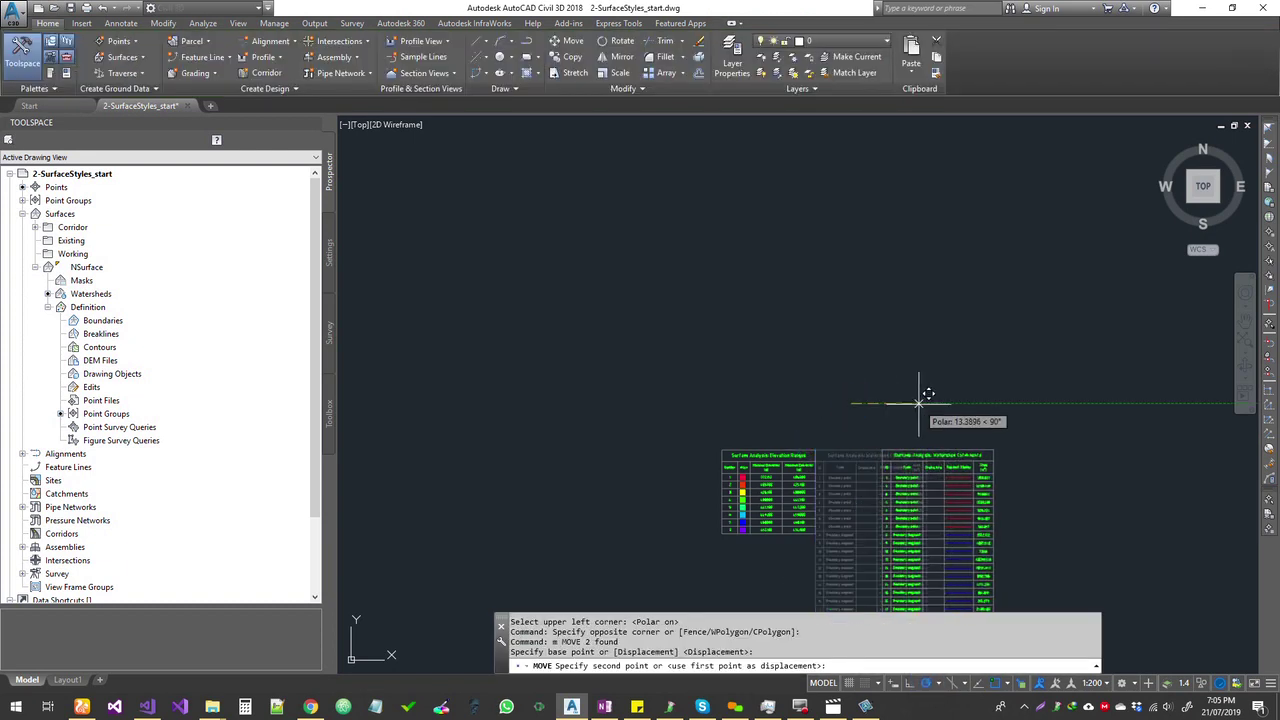
left_click(920, 400)
key("ctrl+z")
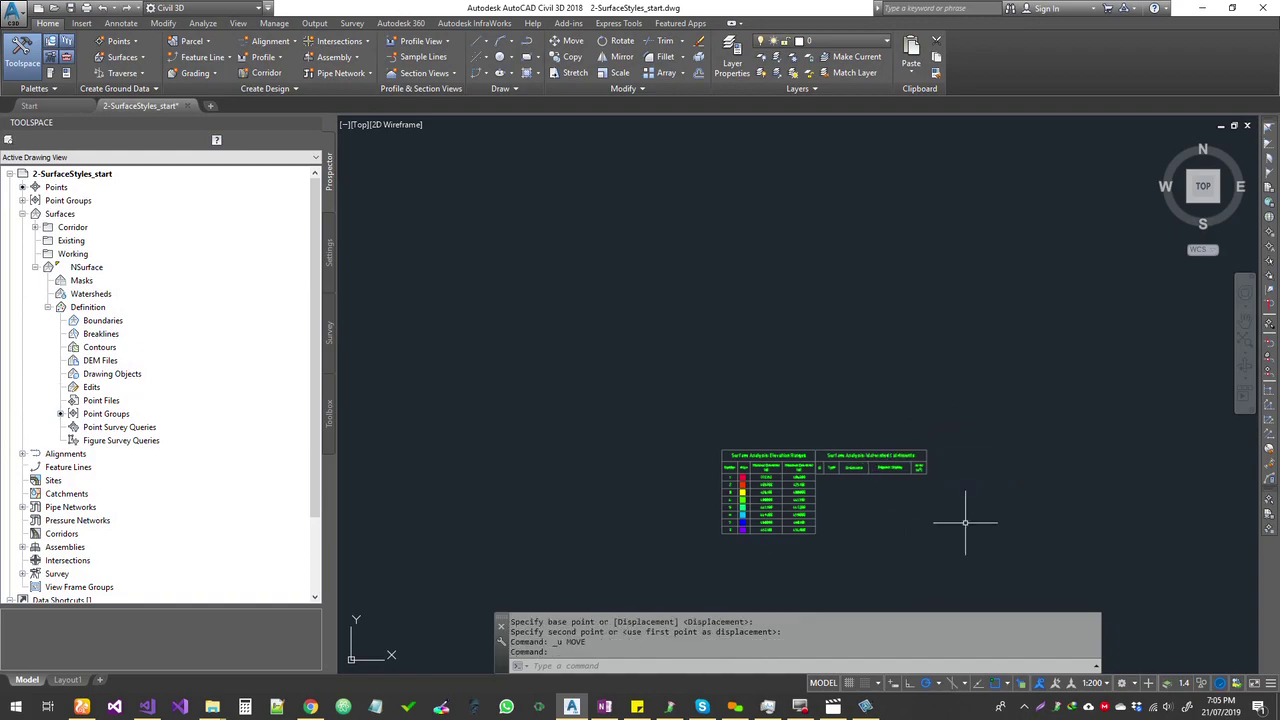
key("ctrl+z")
scroll(697, 388, "up", 6)
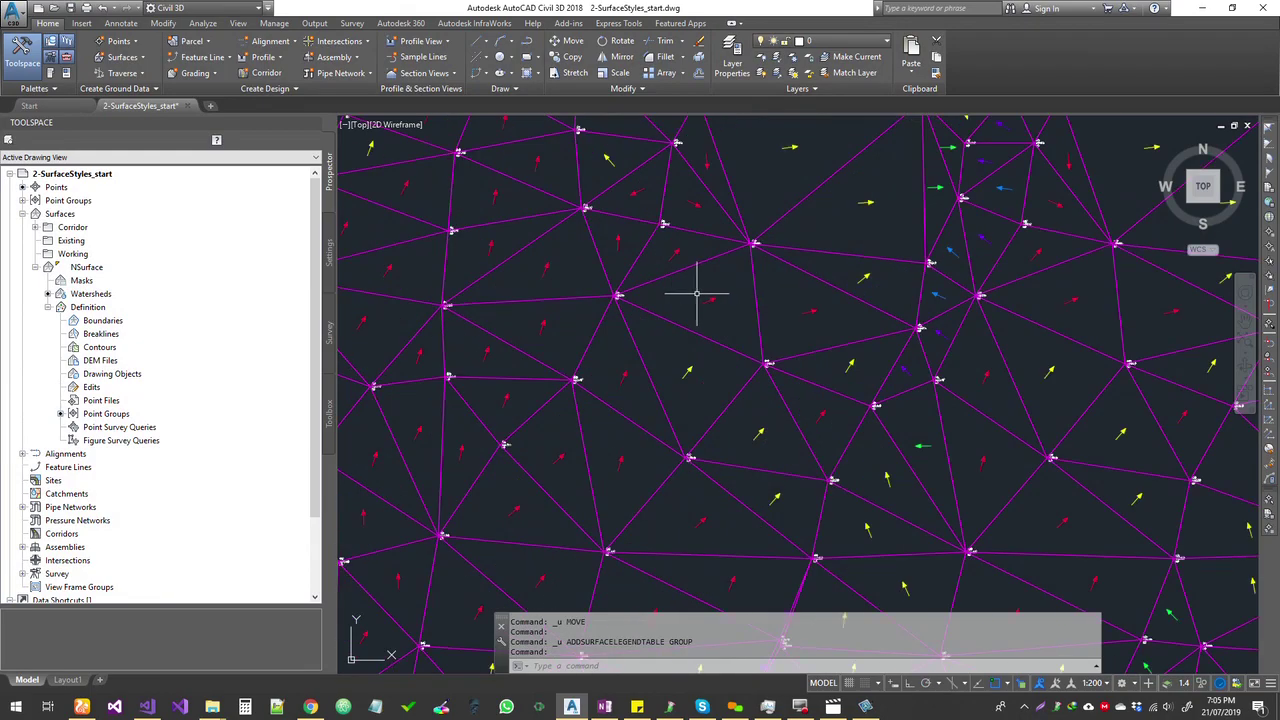
- Add a dynamic Watersheds legend table for NSurface, placed slightly to the right of the Elevations legend table and level with its upper edge
left_click(623, 229)
left_click(55, 70)
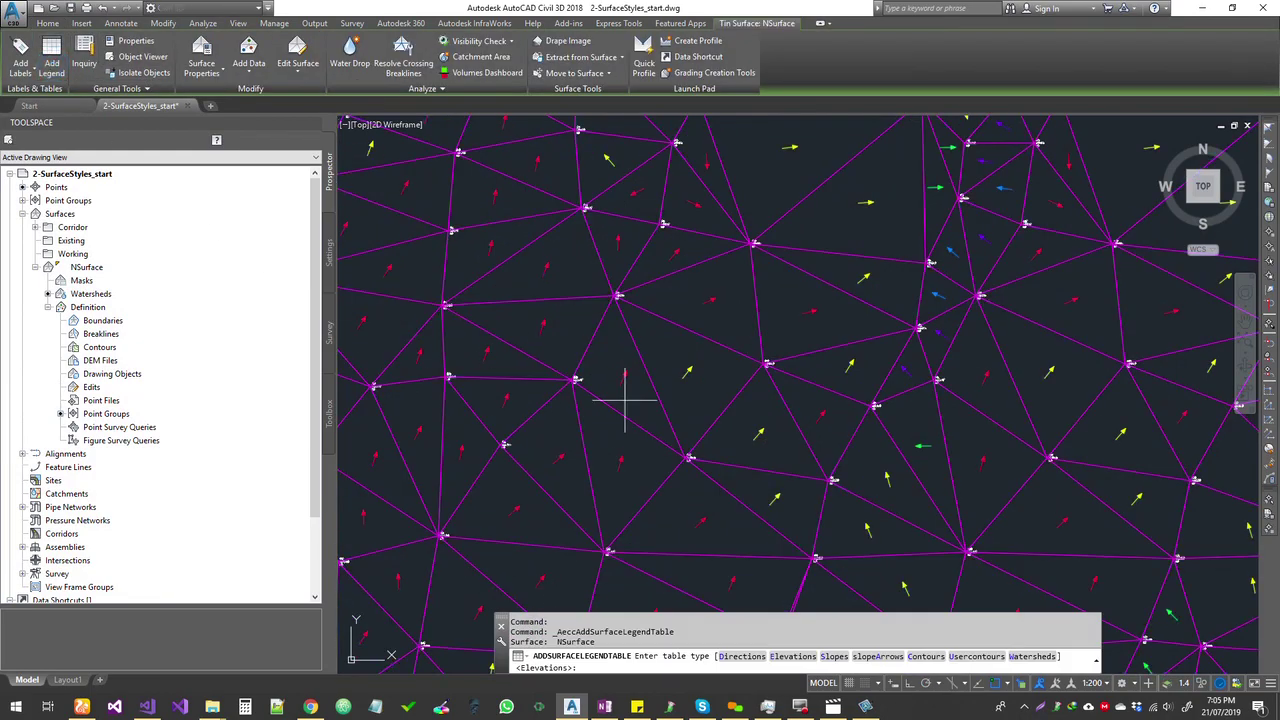
left_click(1032, 656)
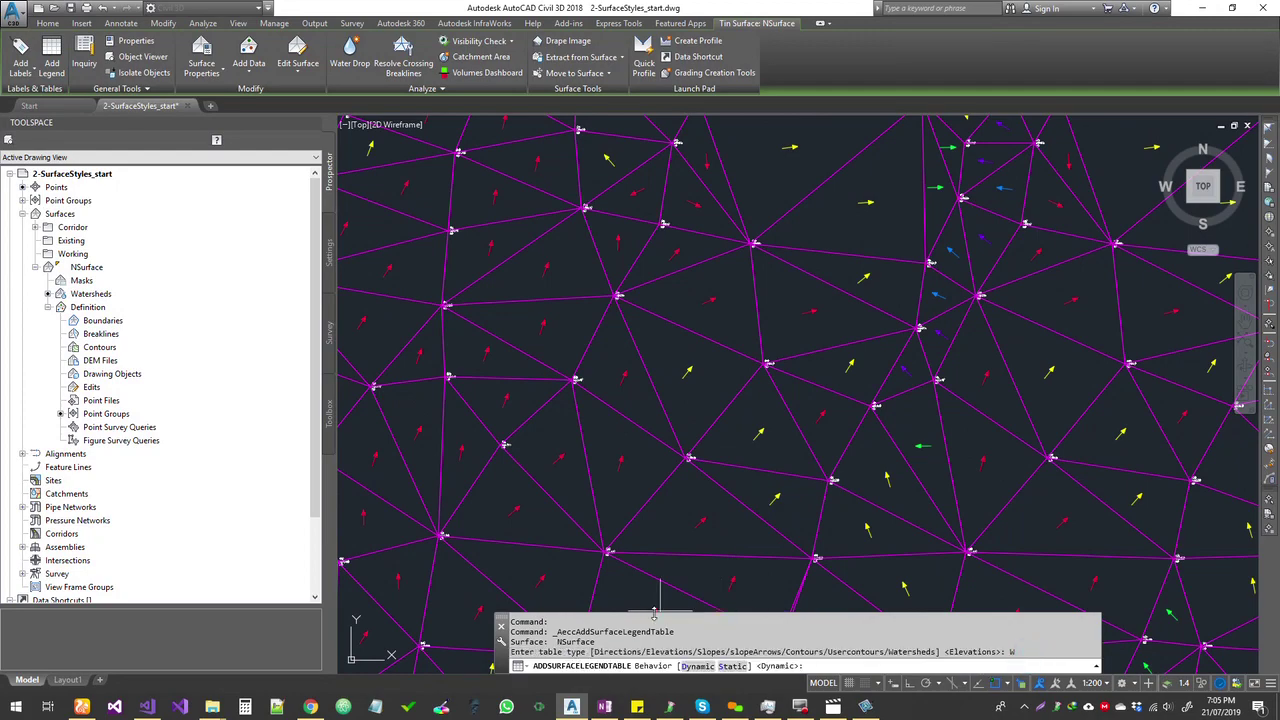
left_click(697, 666)
scroll(913, 585, "down", 10)
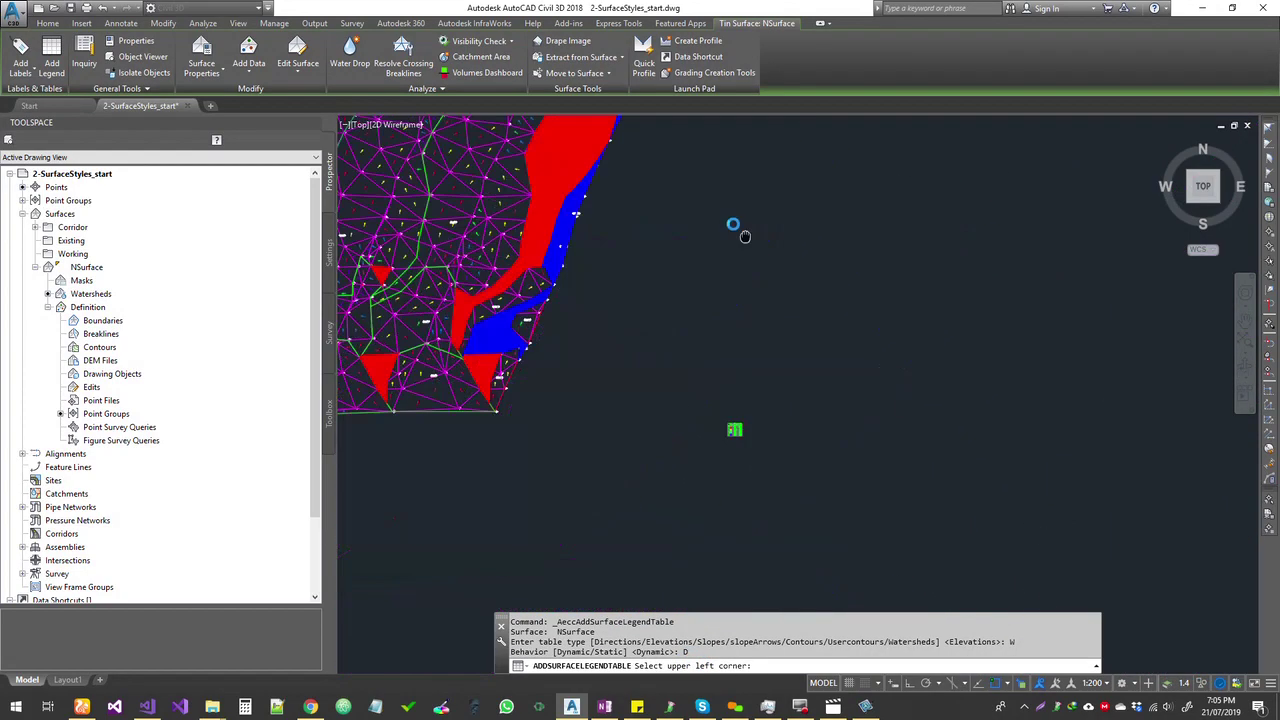
scroll(720, 384, "up", 6)
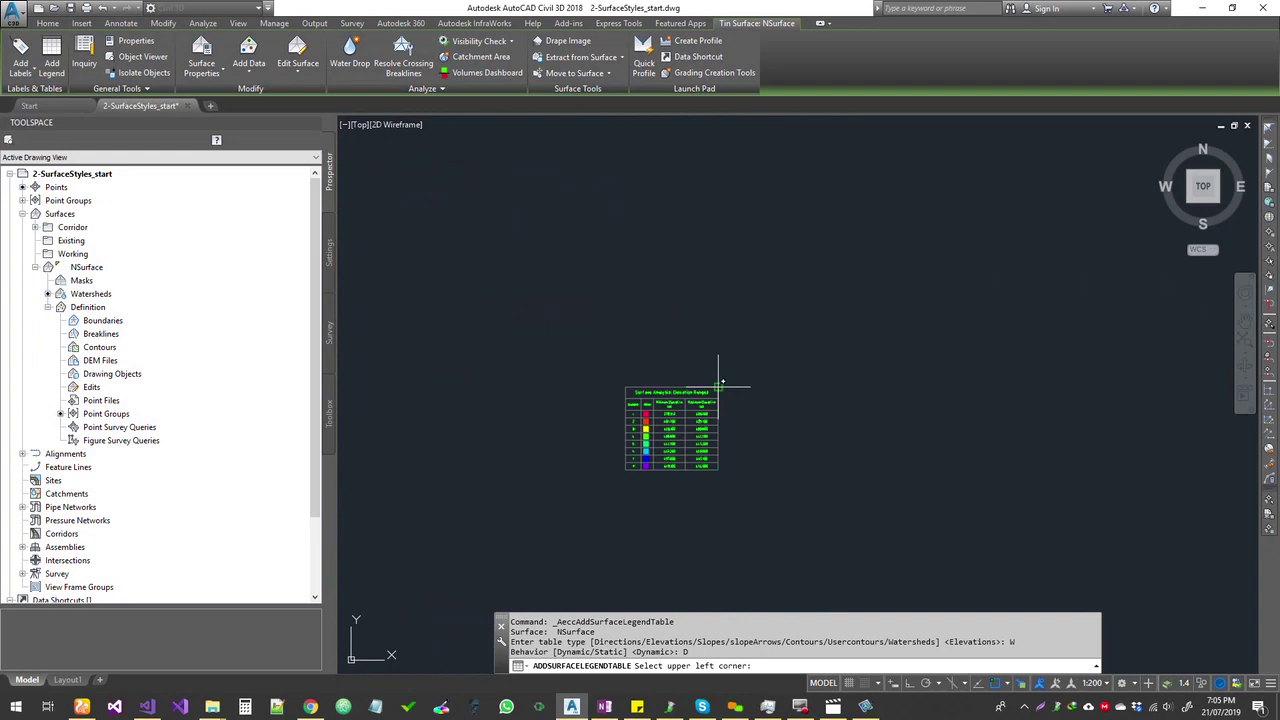
left_click(769, 386)
scroll(828, 380, "up", 10)
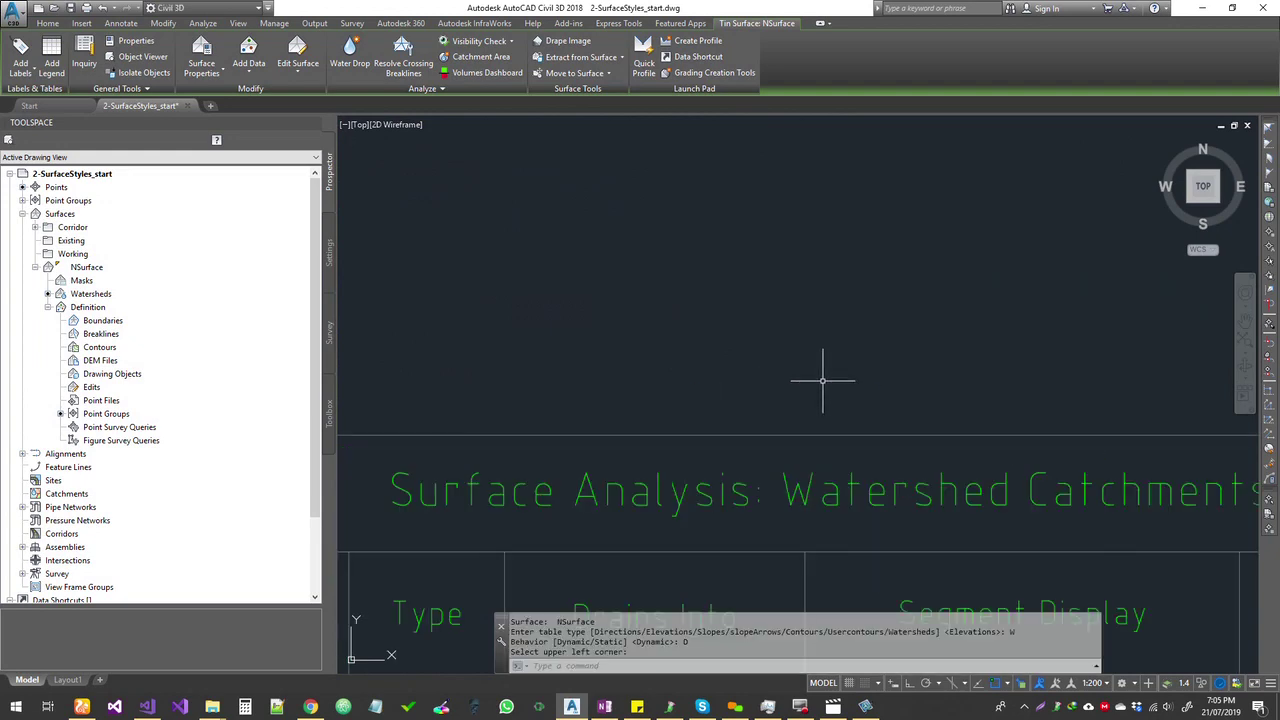
scroll(826, 380, "down", 8)
scroll(614, 349, "down", 3)
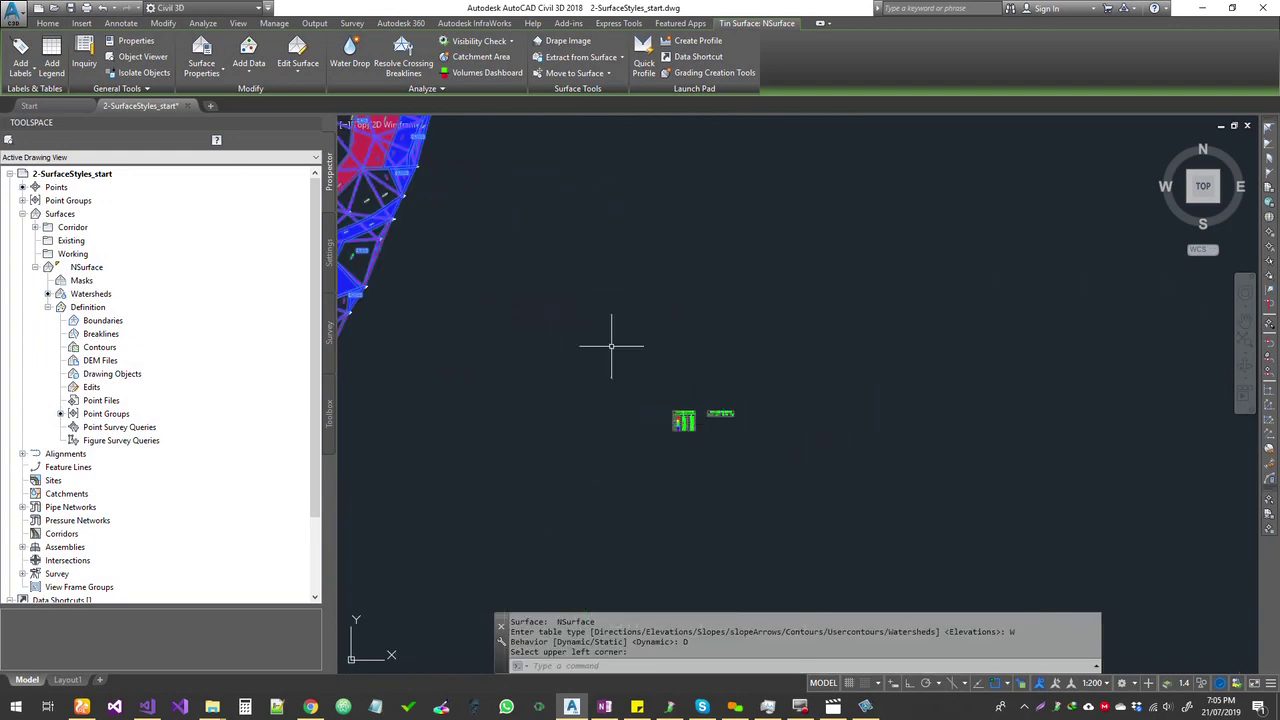
scroll(902, 462, "up", 6)
key("Escape")
key("Escape")
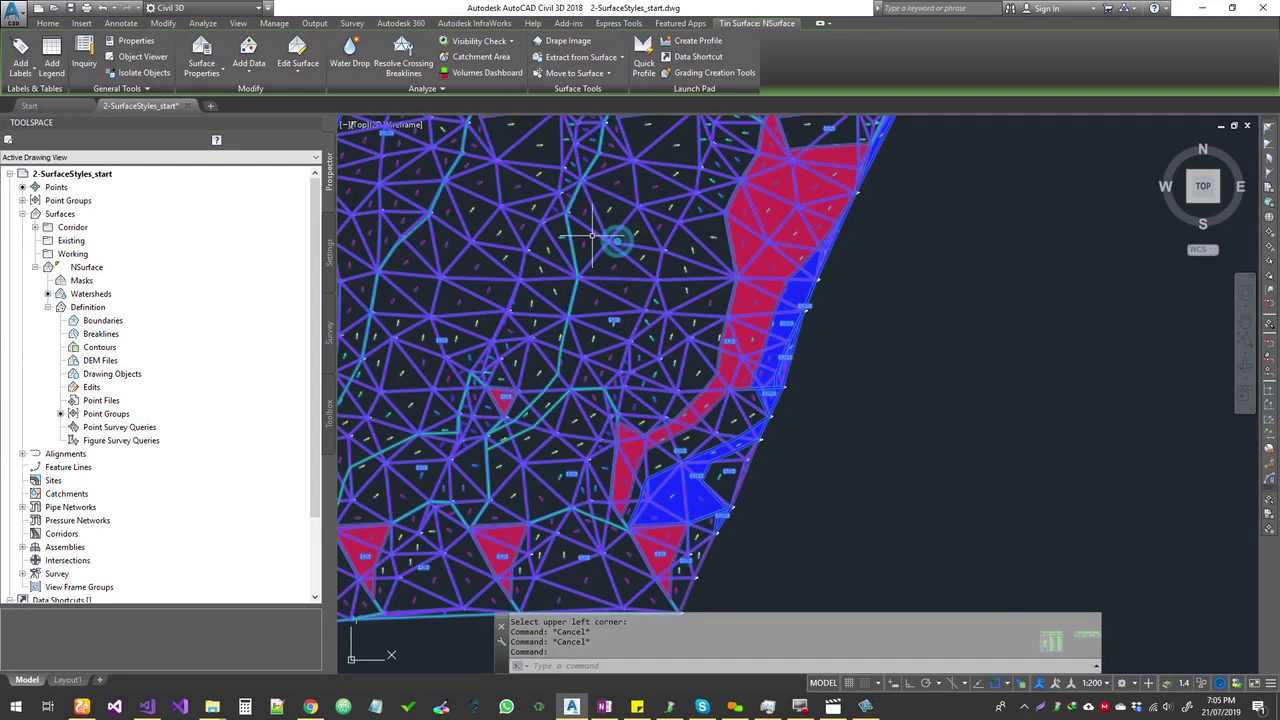
- Run the Watersheds analysis in NSurface's surface properties with the ANZ_Watershed legend, and apply it
left_click(201, 52)
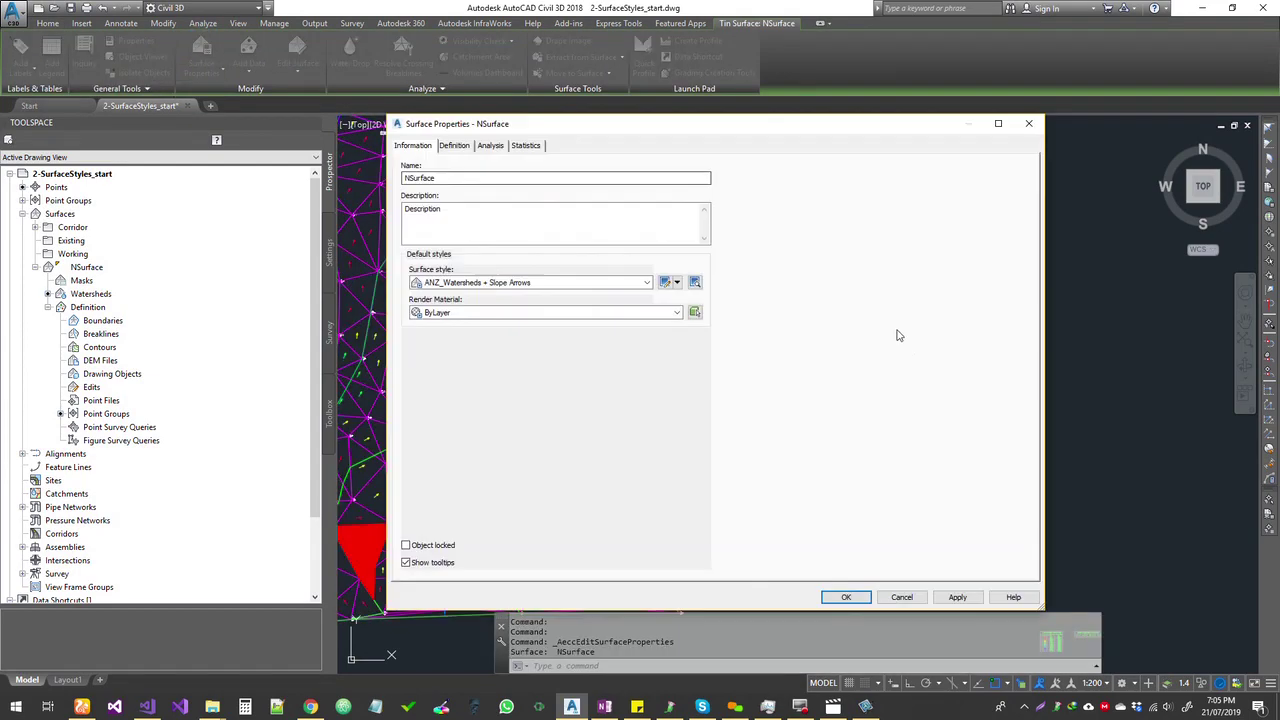
left_click(490, 145)
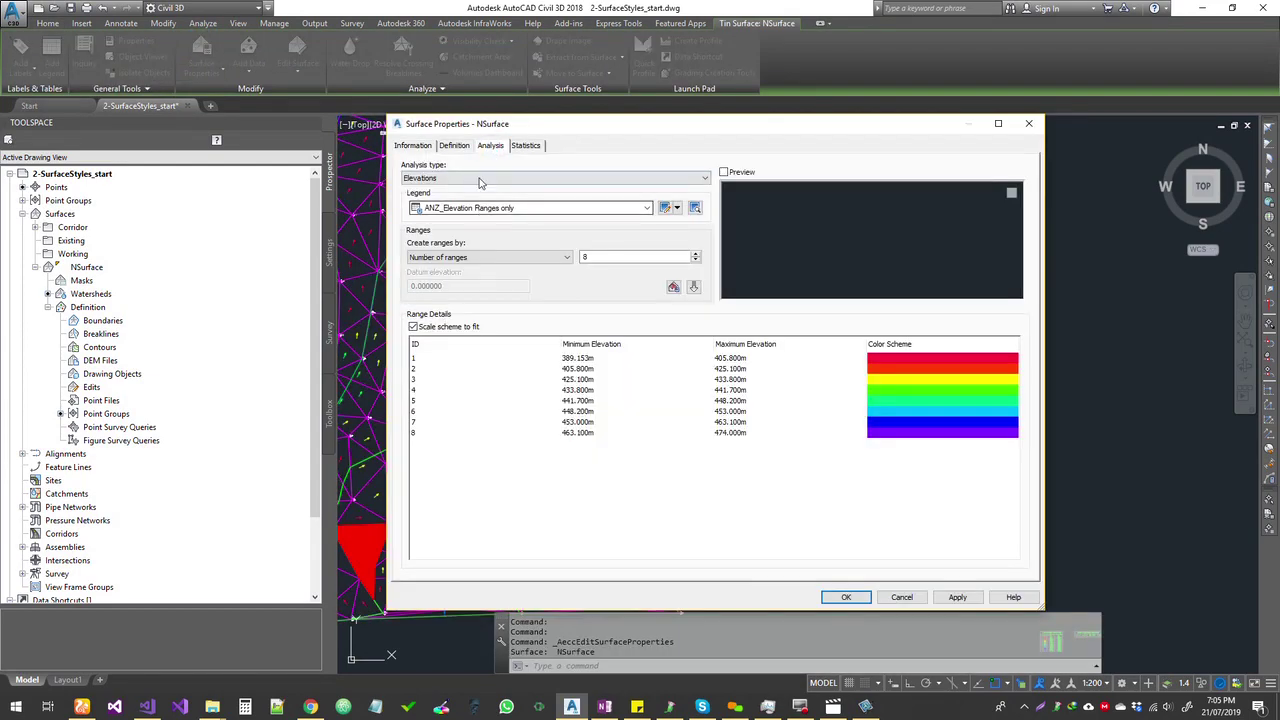
left_click(481, 178)
left_click(465, 242)
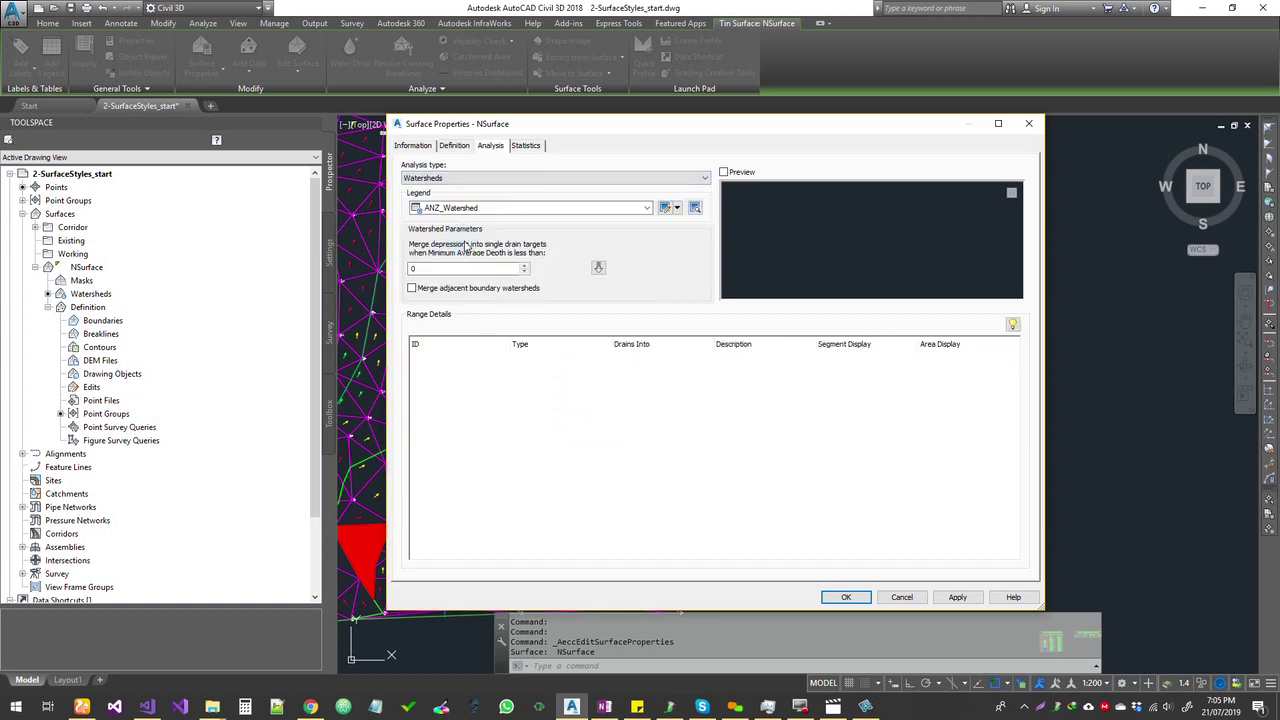
left_click(598, 268)
left_click(958, 597)
left_click(846, 597)
- Examine the Watershed Catchments legend table from its first to its last row, including types, drain targets and areas
middle_click_drag(1012, 553, 700, 294)
scroll(805, 373, "up", 5)
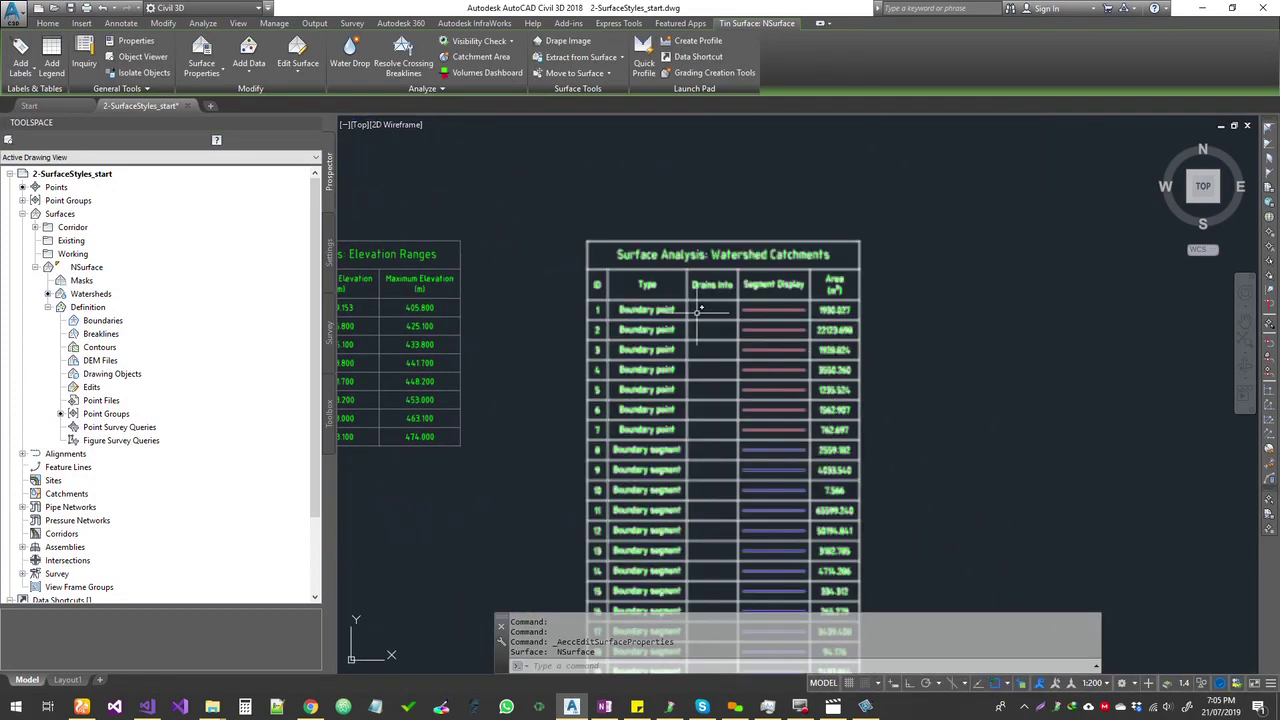
middle_click_drag(660, 370, 688, 316)
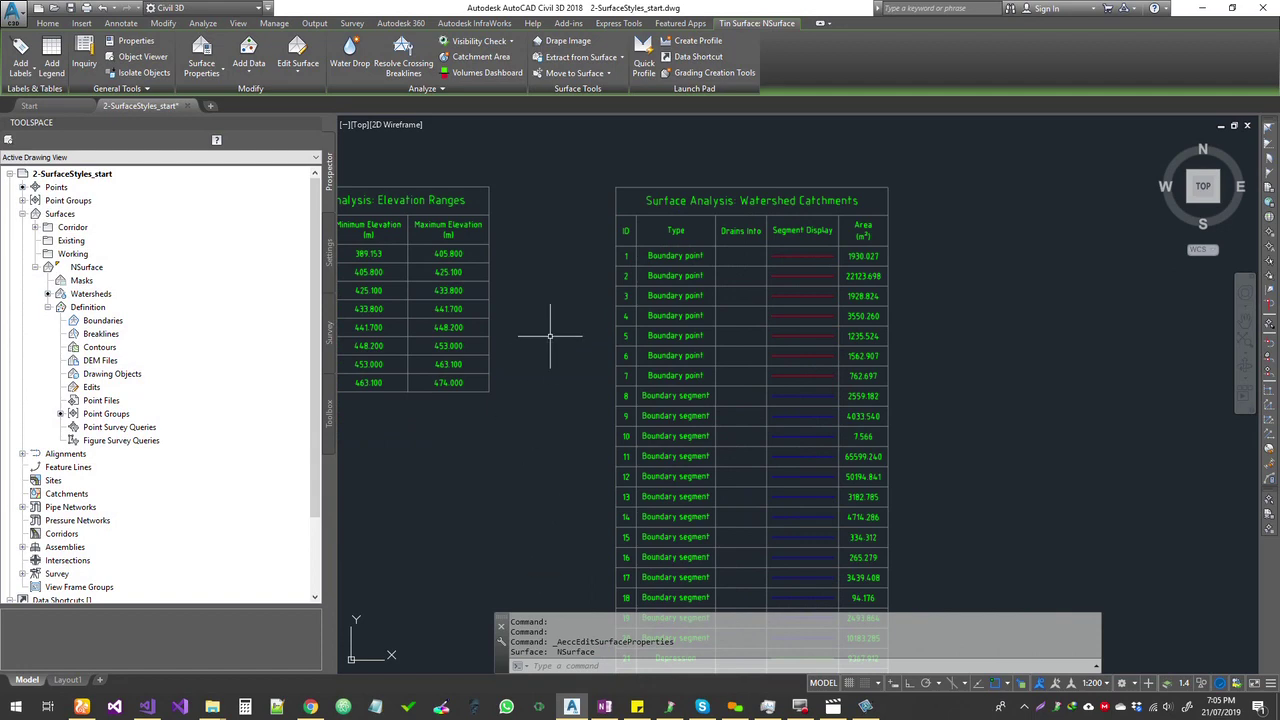
mouse_move(545, 462)
middle_mouse_down()
mouse_move(567, 319)
mouse_move(580, 323)
middle_mouse_up()
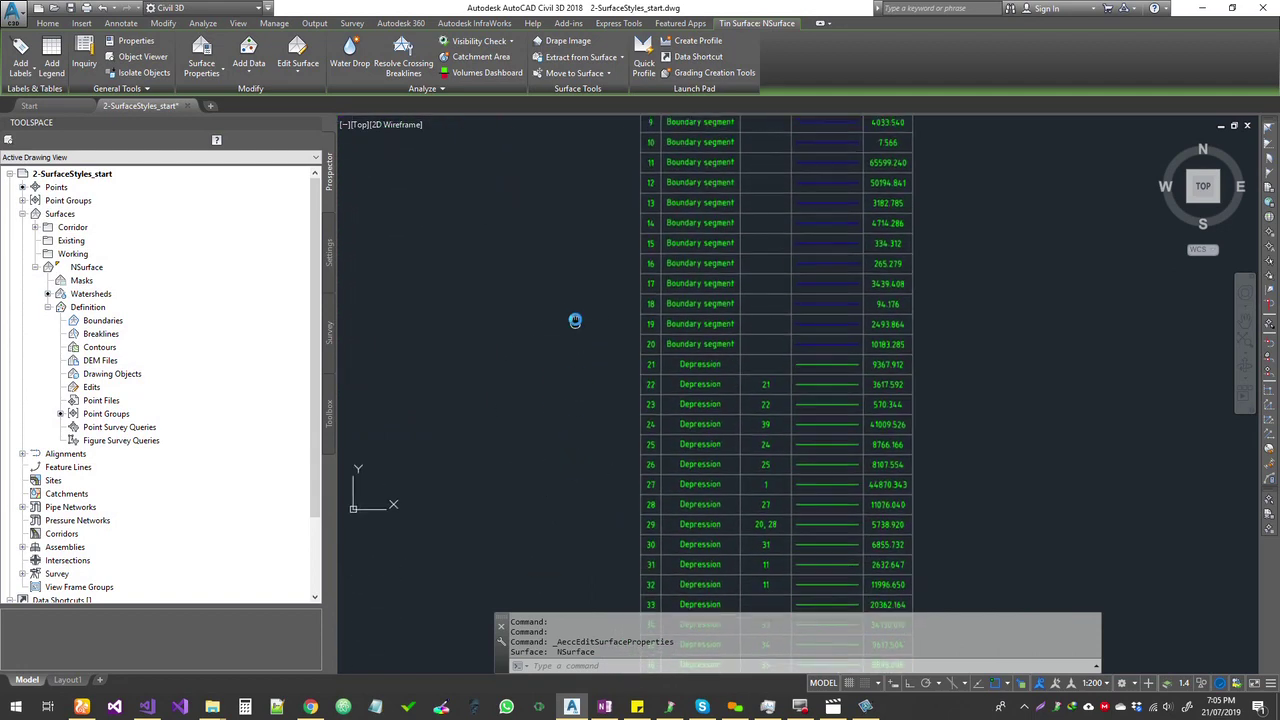
scroll(580, 461, "down", 4)
middle_click_drag(586, 457, 551, 423)
scroll(571, 321, "up", 4)
middle_click_drag(631, 429, 580, 288)
middle_click_drag(591, 446, 584, 356)
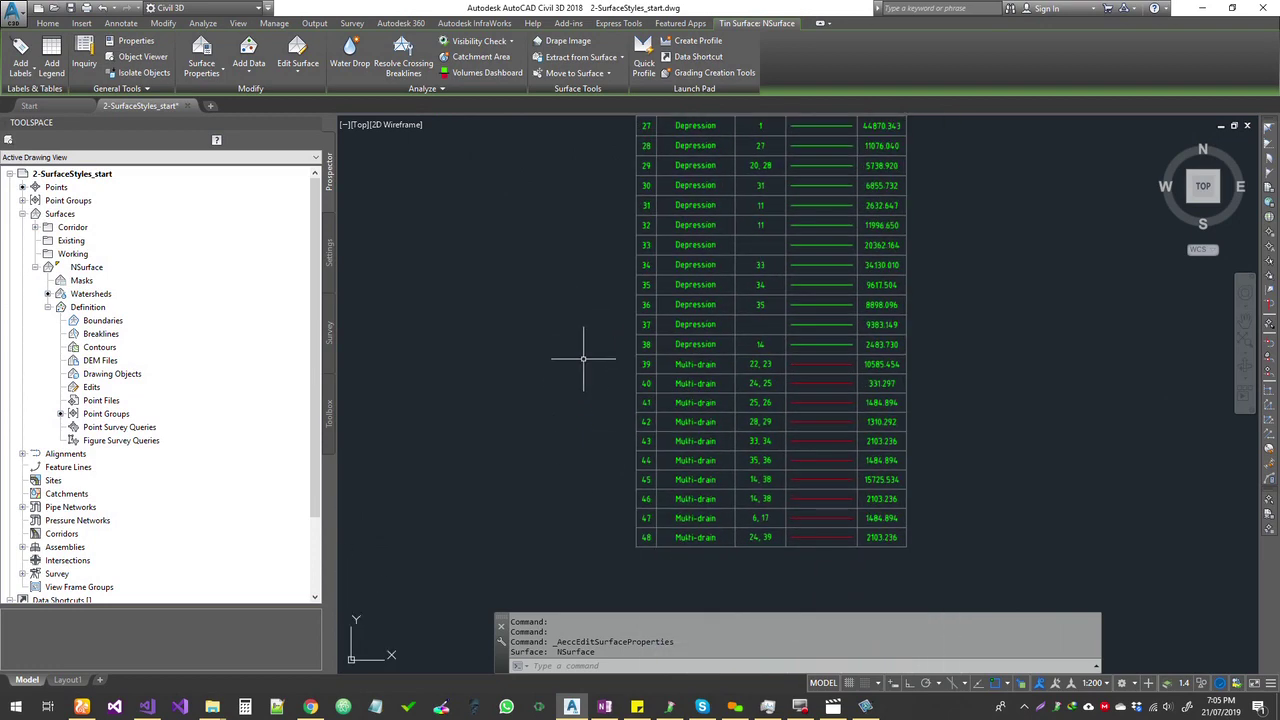
scroll(583, 358, "down", 4)
- Examine the watershed areas and their labels across NSurface, and clear the surface selection
middle_click_drag(471, 306, 808, 457)
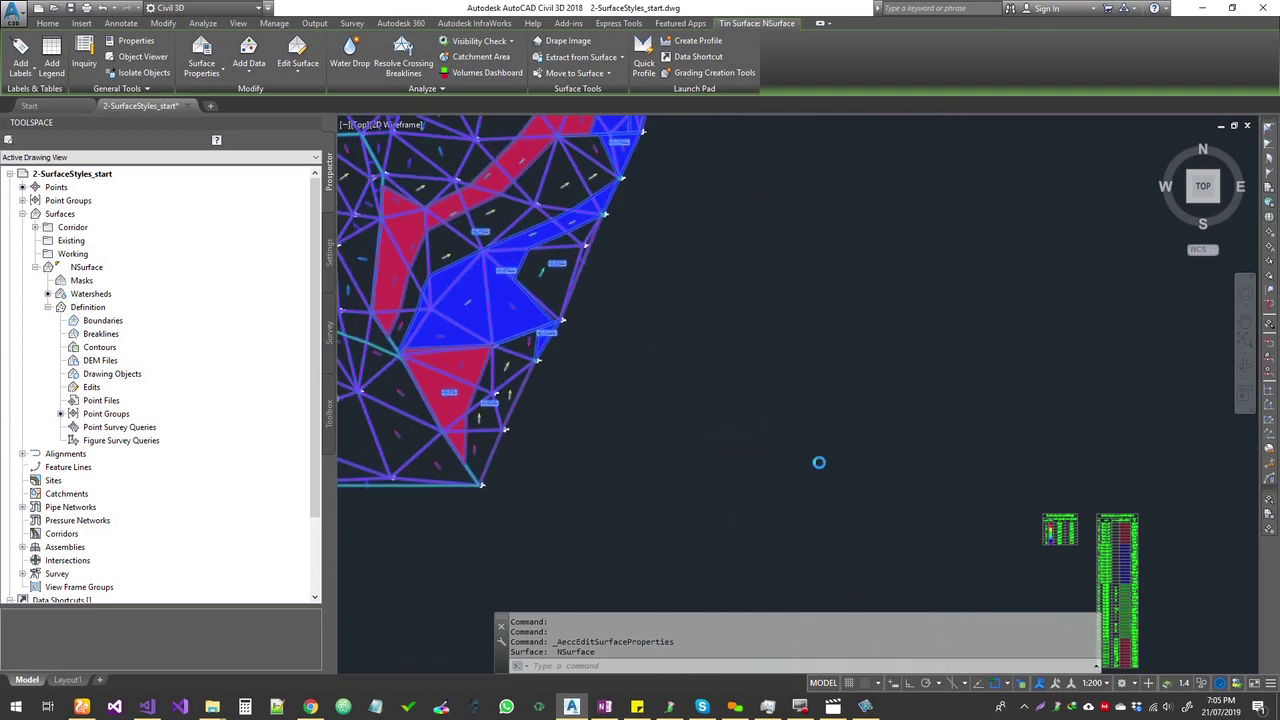
middle_click_drag(659, 351, 710, 338)
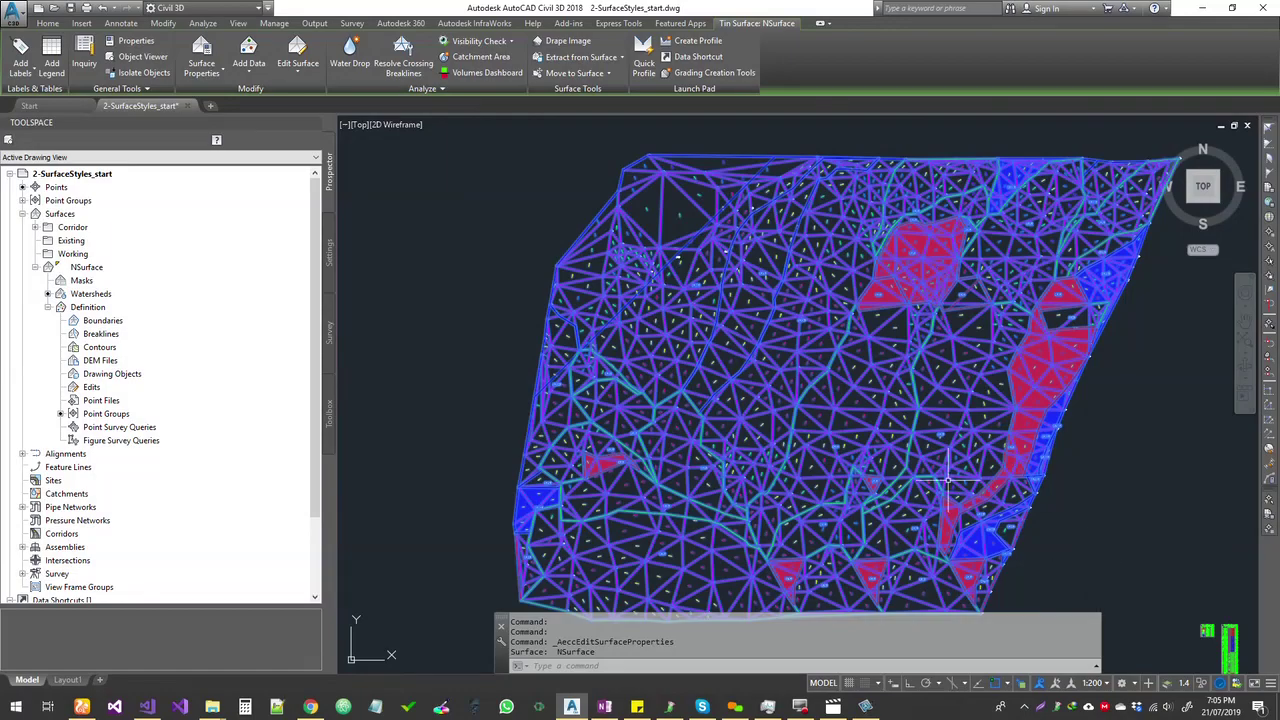
scroll(857, 206, "up", 5)
key("Escape")
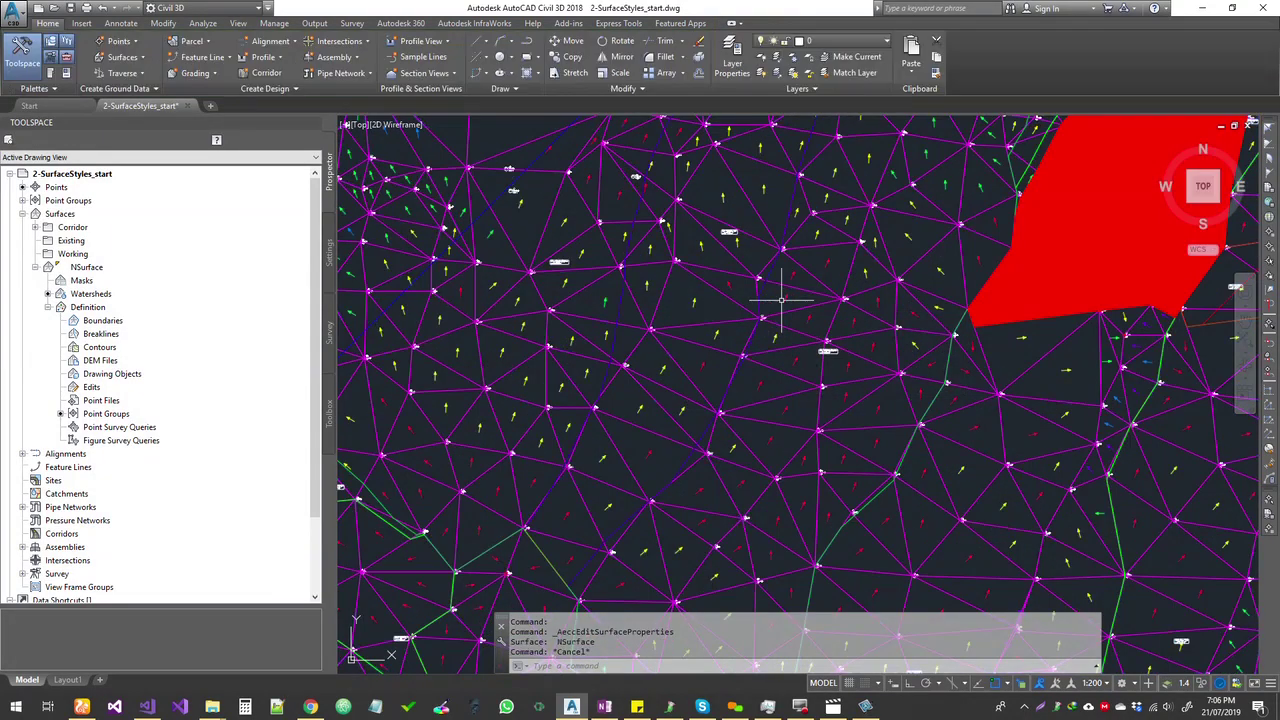
scroll(690, 228, "up", 3)
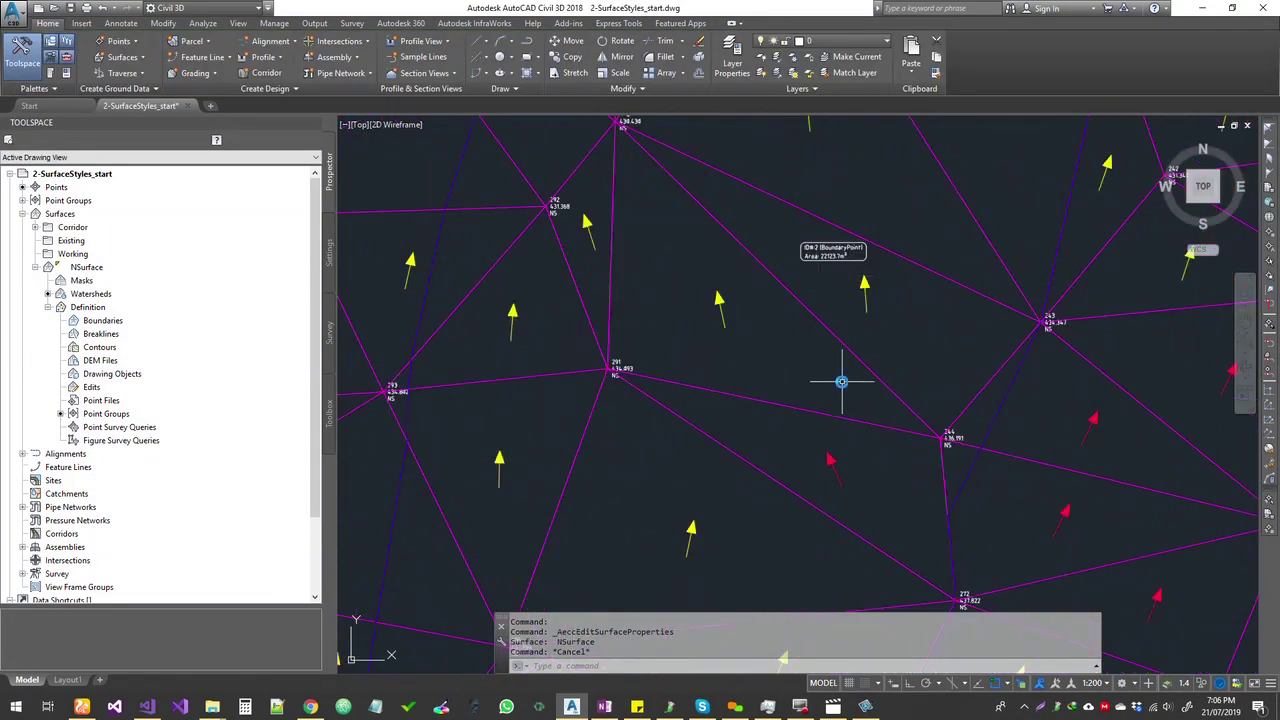
scroll(785, 225, "down", 8)
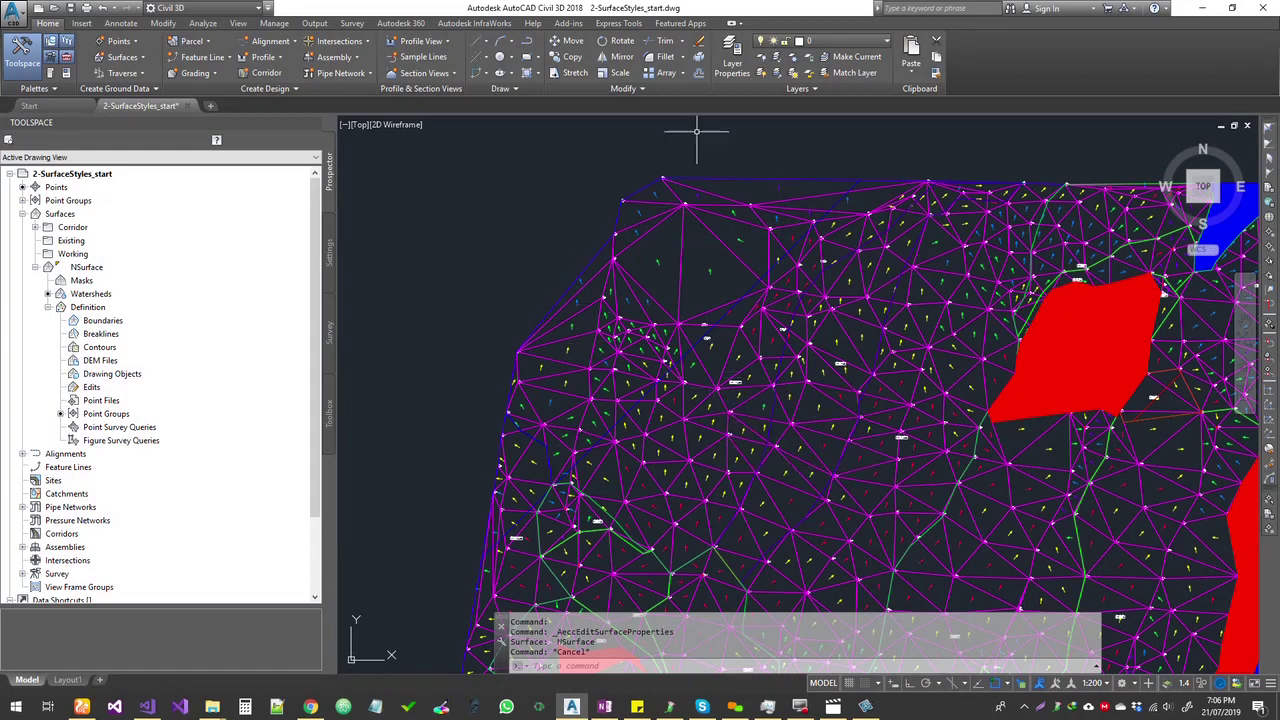
scroll(735, 430, "down", 6)
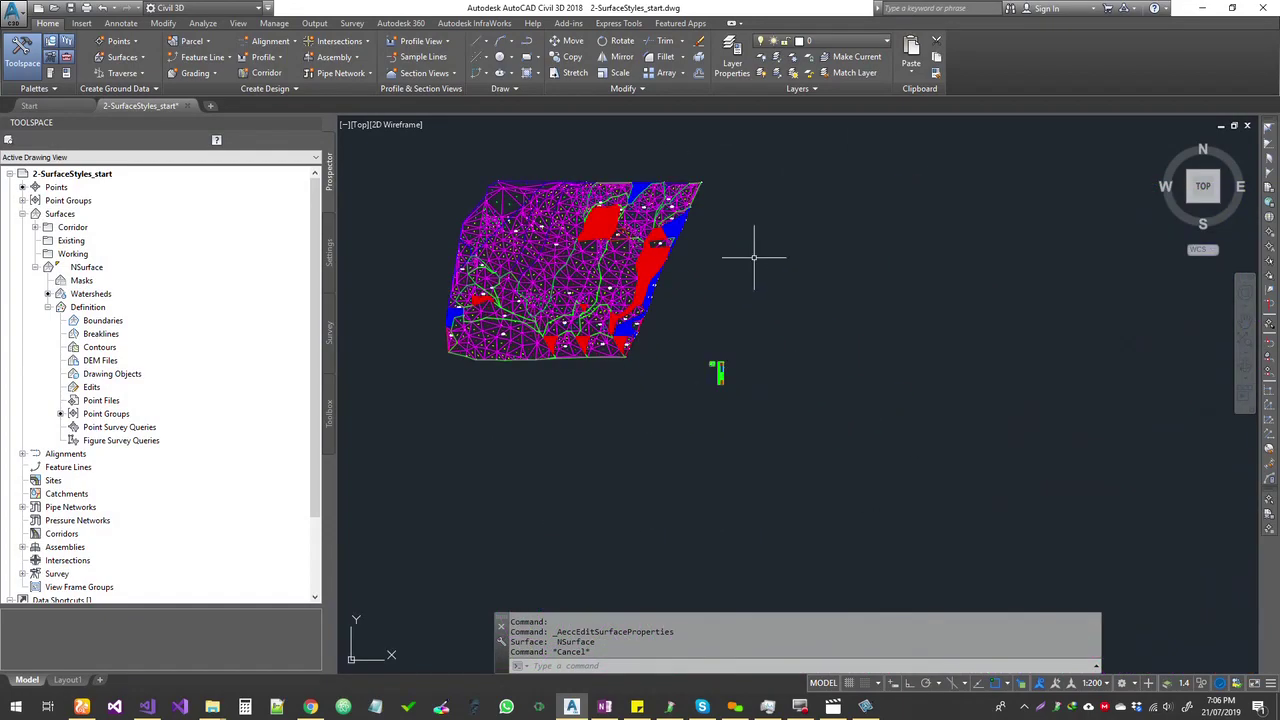